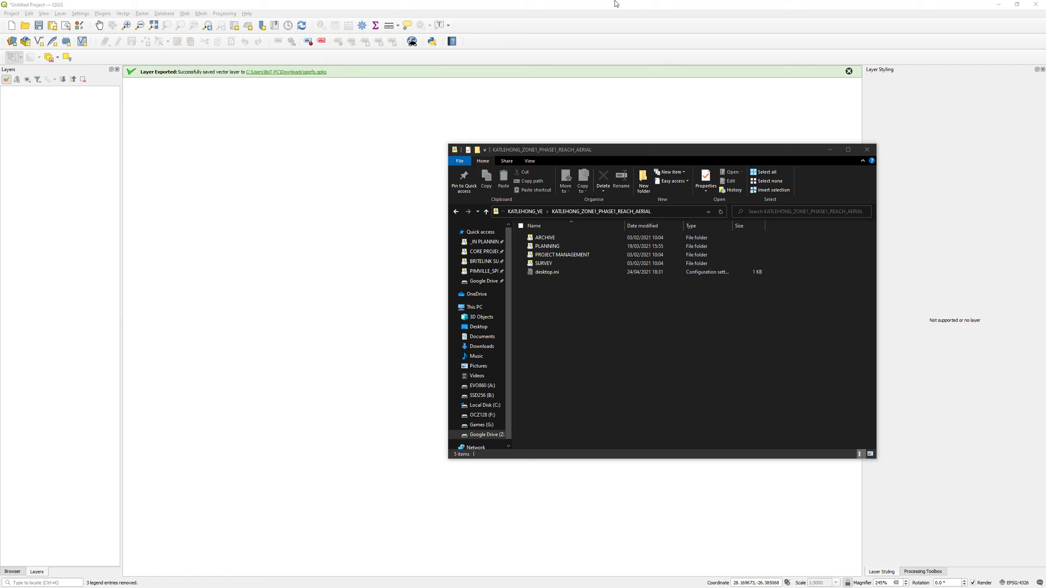
- Switch to Google Earth Pro and inspect the AG01 folder under Block Polygons and the details of polygon B001
{"action": "key", "text": "alt+Tab"}
{"action": "scroll", "coordinate": [570, 110], "scroll_direction": "down", "scroll_amount": 5}
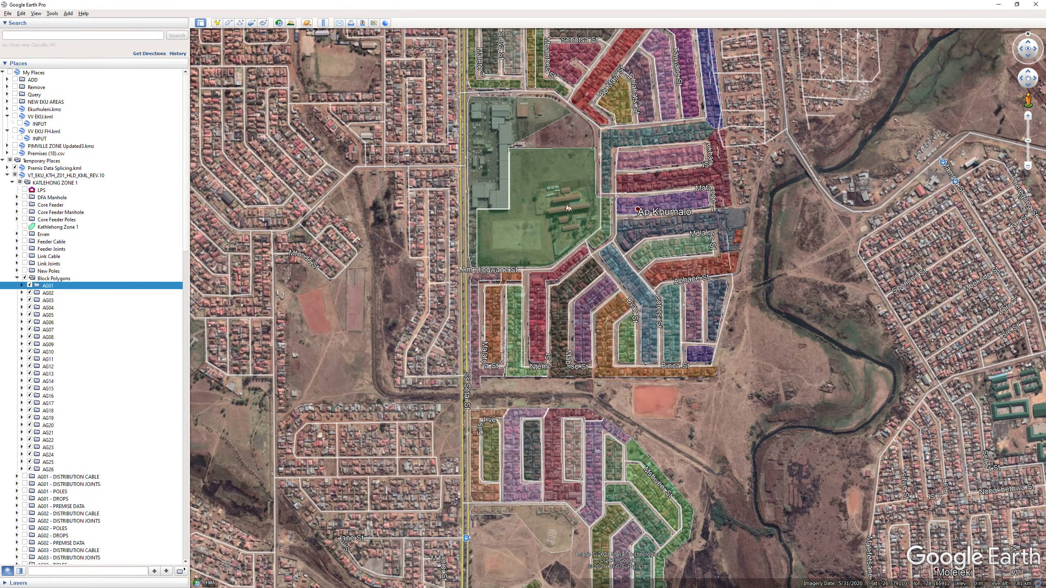
{"action": "left_click", "coordinate": [54, 279]}
{"action": "key", "text": "Down"}
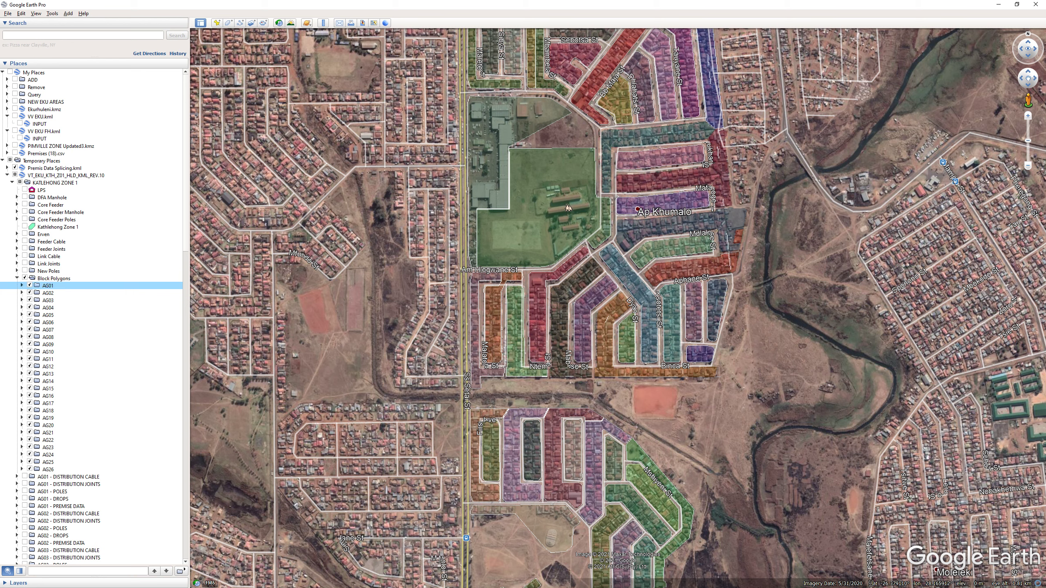
{"action": "key", "text": "Right"}
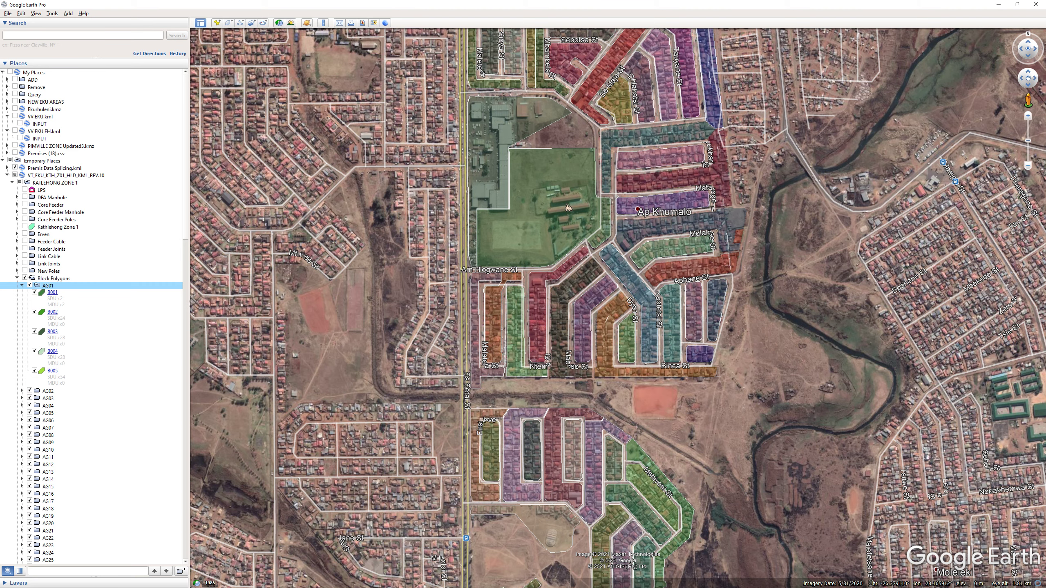
{"action": "key", "text": "Left"}
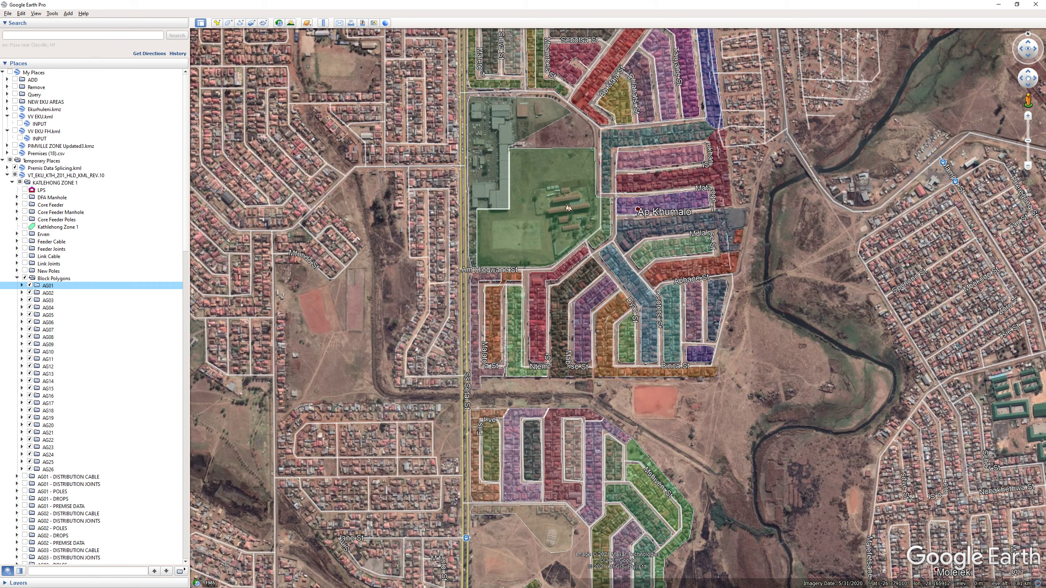
{"action": "double_click", "coordinate": [569, 208]}
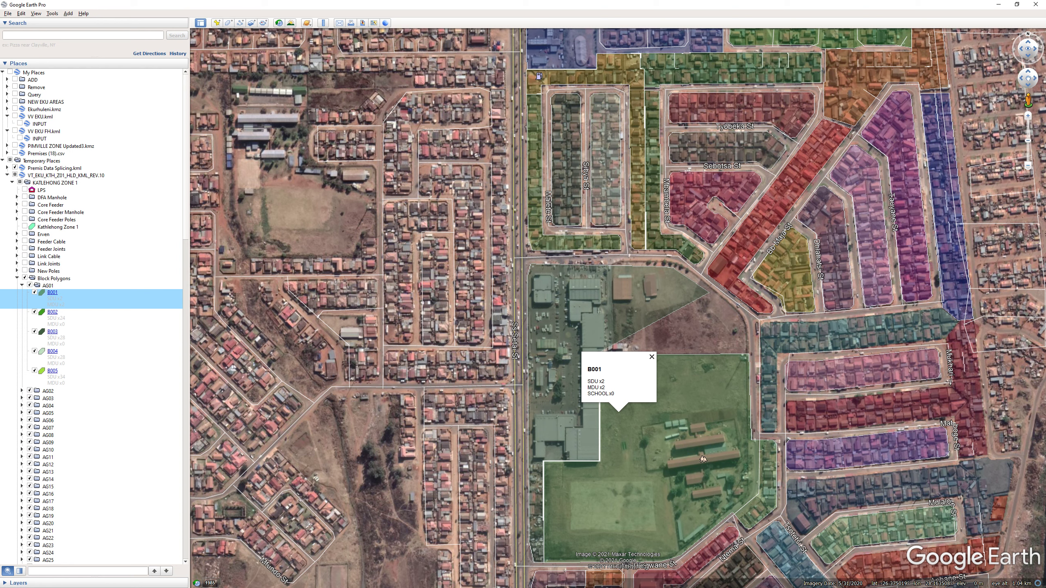
{"action": "key", "text": "Left"}
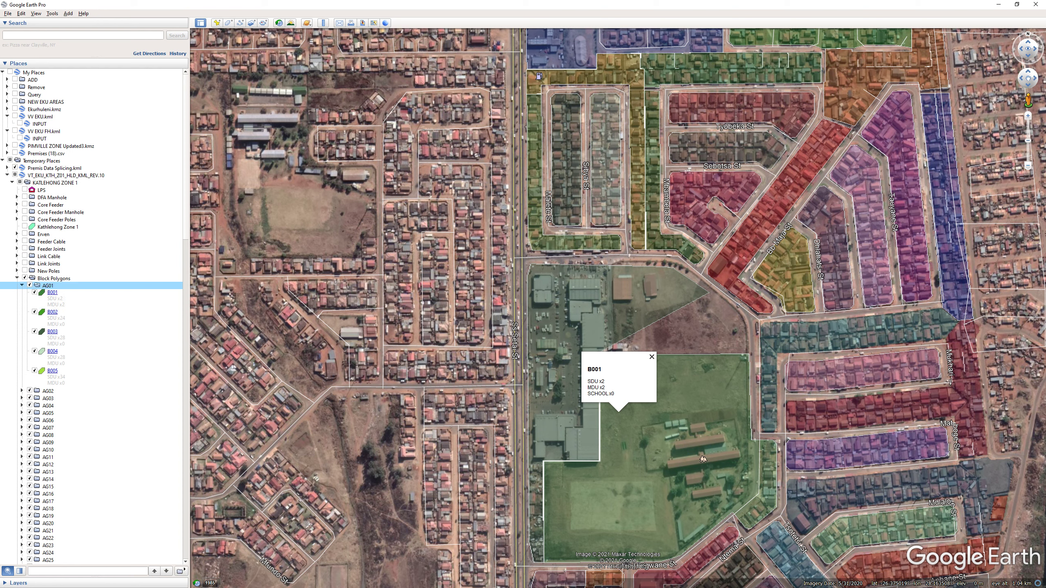
- Save the Block Polygons folder to the Desktop as Block Polygons.kmz, overwriting the existing file
{"action": "key", "text": "Left"}
{"action": "key", "text": "Left"}
{"action": "key", "text": "shift+F10"}
{"action": "key", "text": "r"}
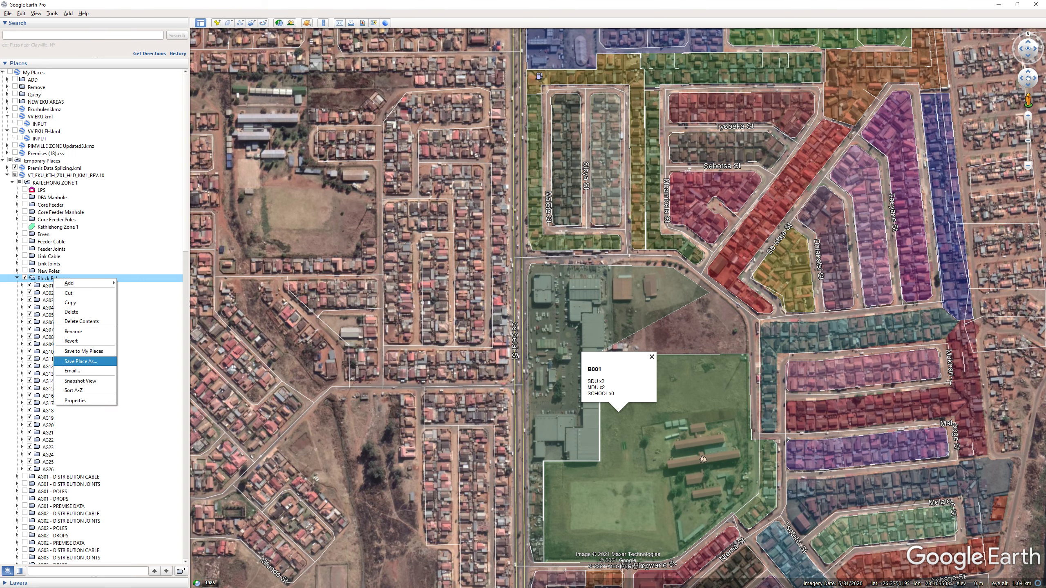
{"action": "key", "text": "Return"}
{"action": "key", "text": "Return"}
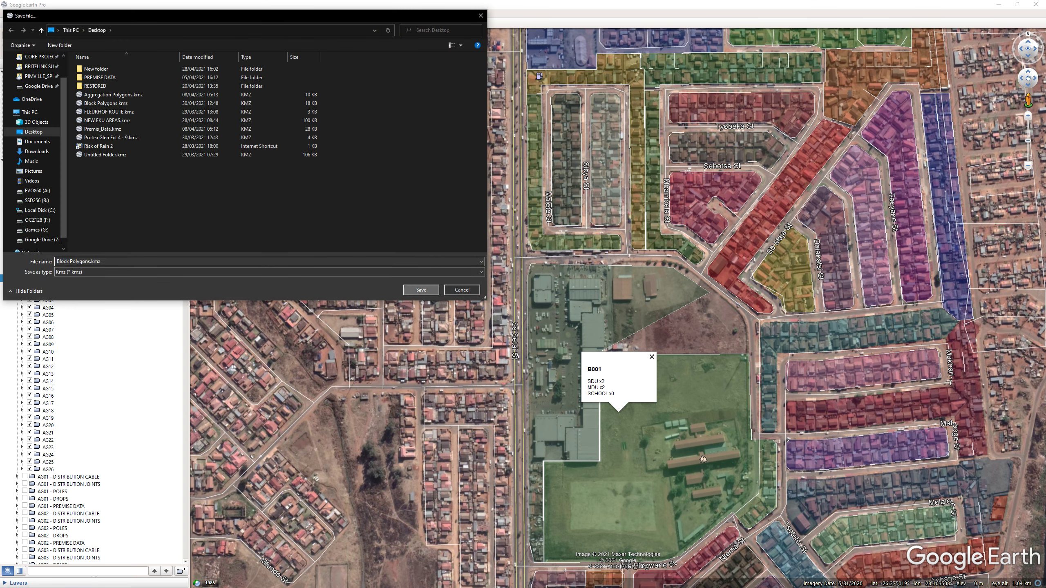
{"action": "key", "text": "Left"}
{"action": "key", "text": "Return"}
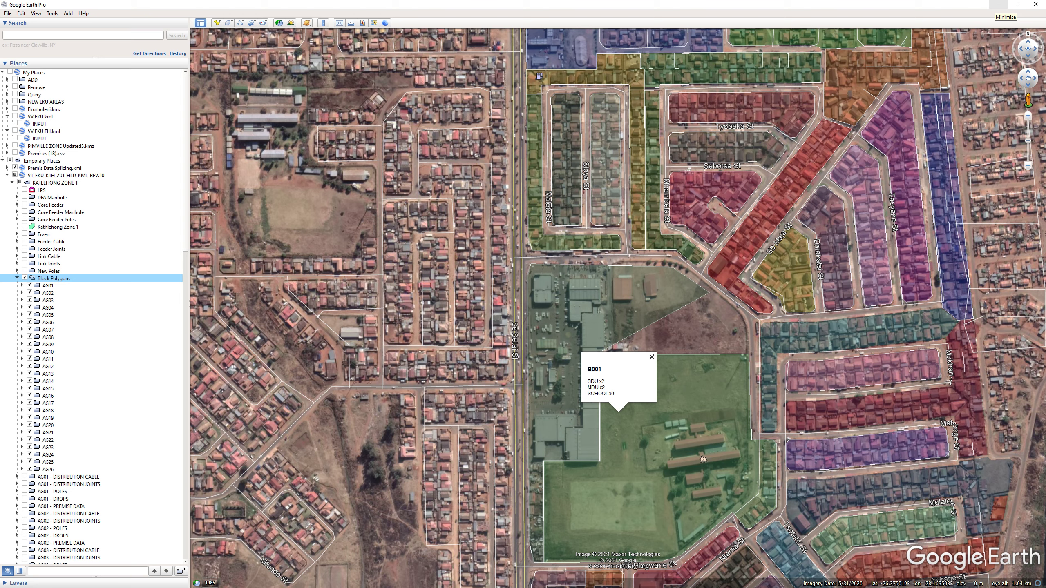
- Switch to QGIS and open the Desktop folder in a new File Explorer window
{"action": "left_click", "coordinate": [998, 5]}
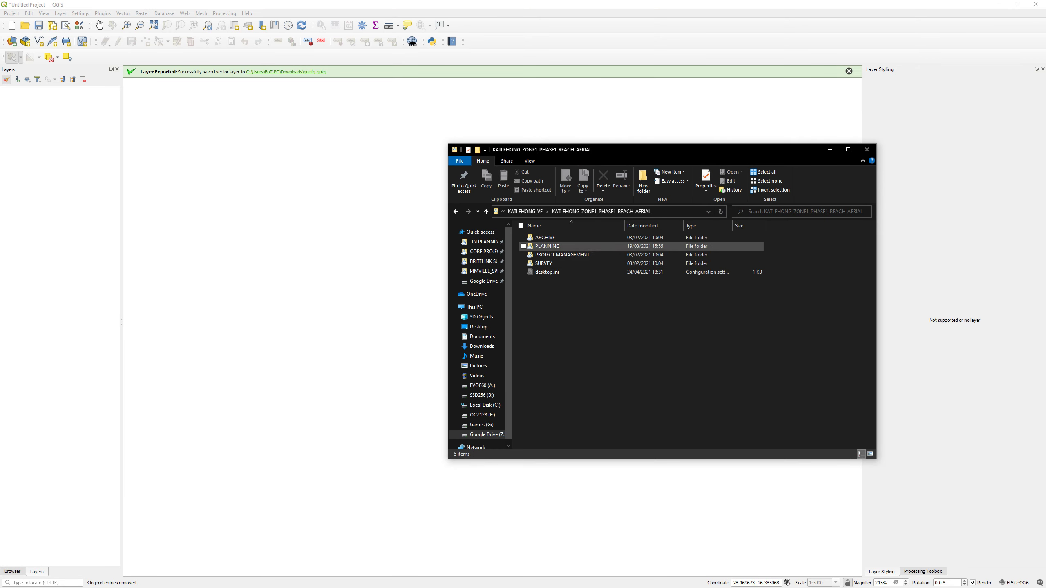
{"action": "left_click", "coordinate": [548, 246]}
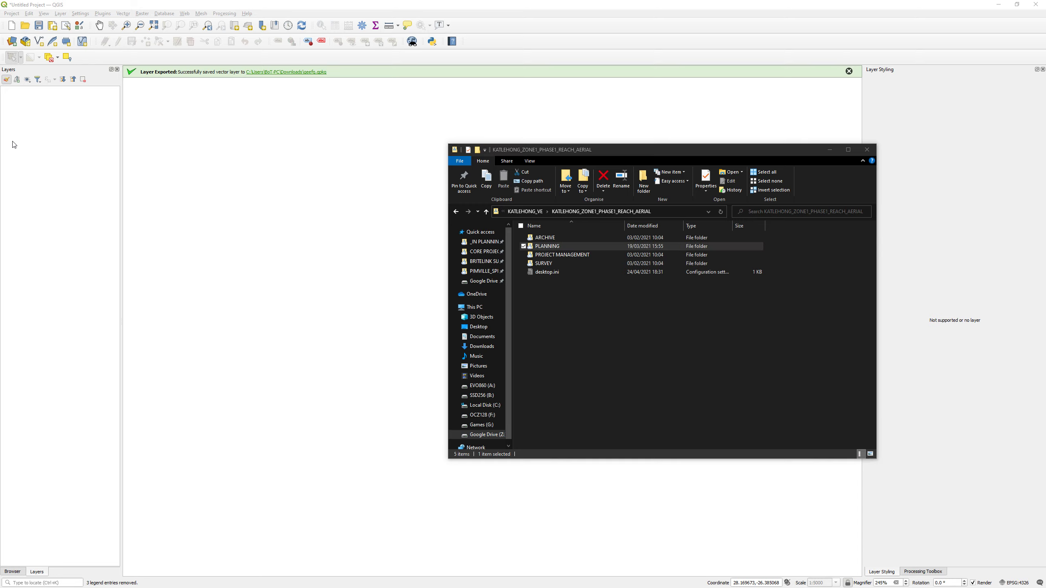
{"action": "key", "text": "super+e"}
{"action": "double_click", "coordinate": [700, 256]}
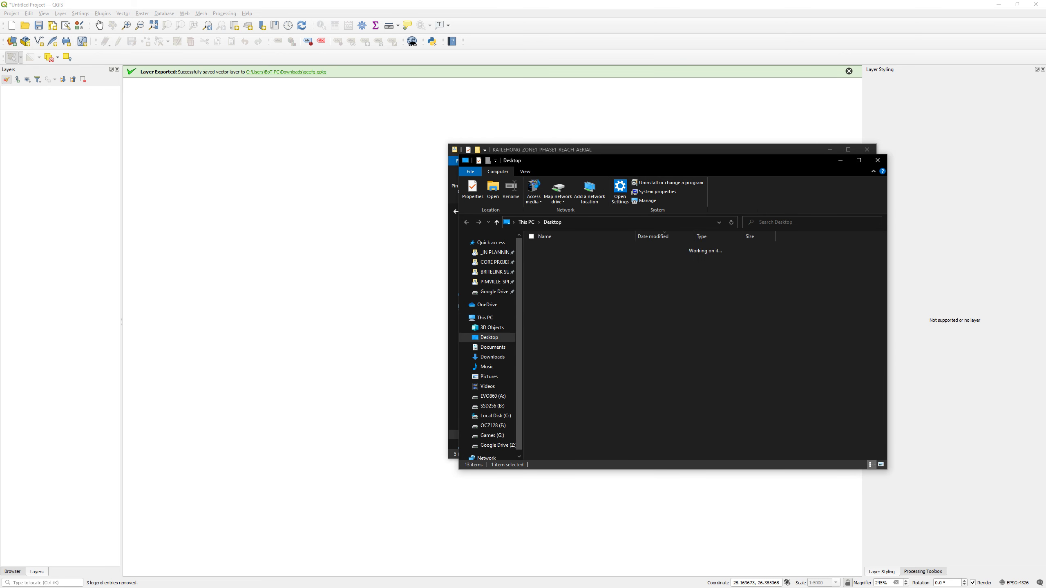
- Add layers AG01 to AG26 from Block Polygons.kmz without a group, leaving out the empty Block Polygons layer
{"action": "left_click_drag", "start_coordinate": [567, 248], "coordinate": [190, 238]}
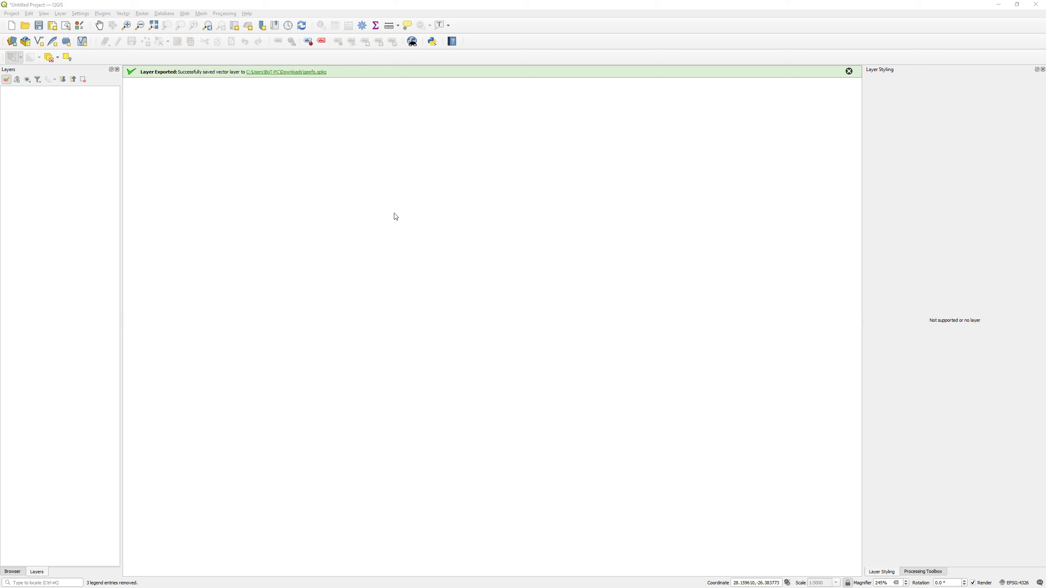
{"action": "left_click", "coordinate": [485, 351], "text": "ctrl"}
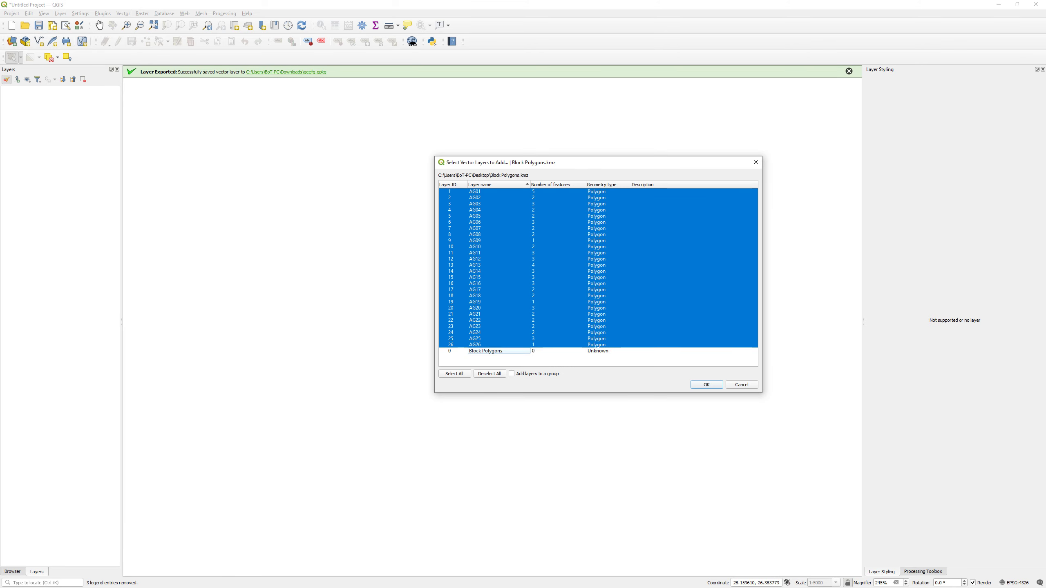
{"action": "left_click", "coordinate": [707, 384]}
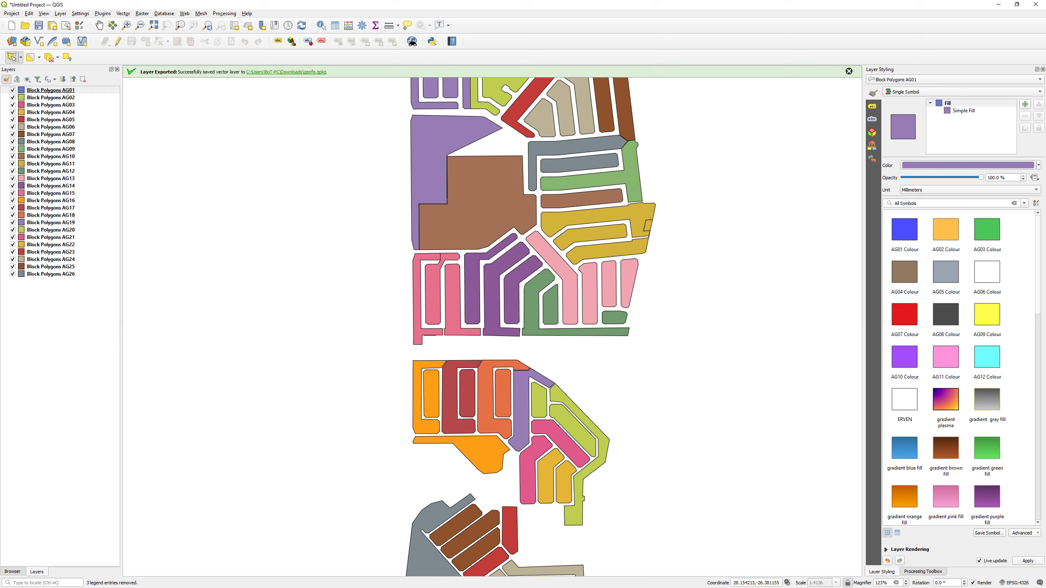
{"action": "left_click", "coordinate": [51, 89]}
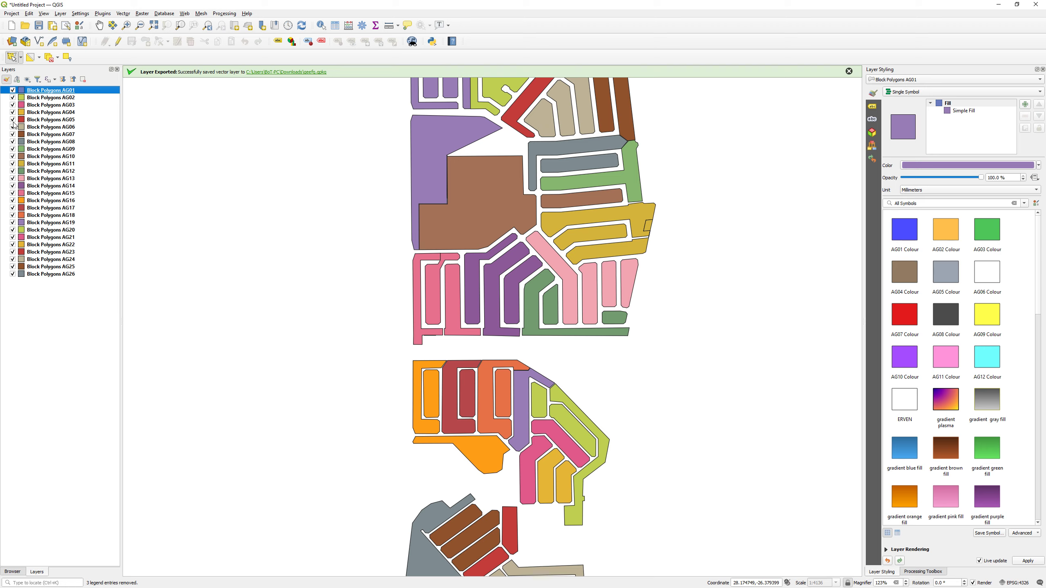
- Add layers AG01 to AG26 from the Desktop's Block Polygons.kmz as a layer group, excluding the empty Block Polygons layer
{"action": "key", "text": "alt+Tab"}
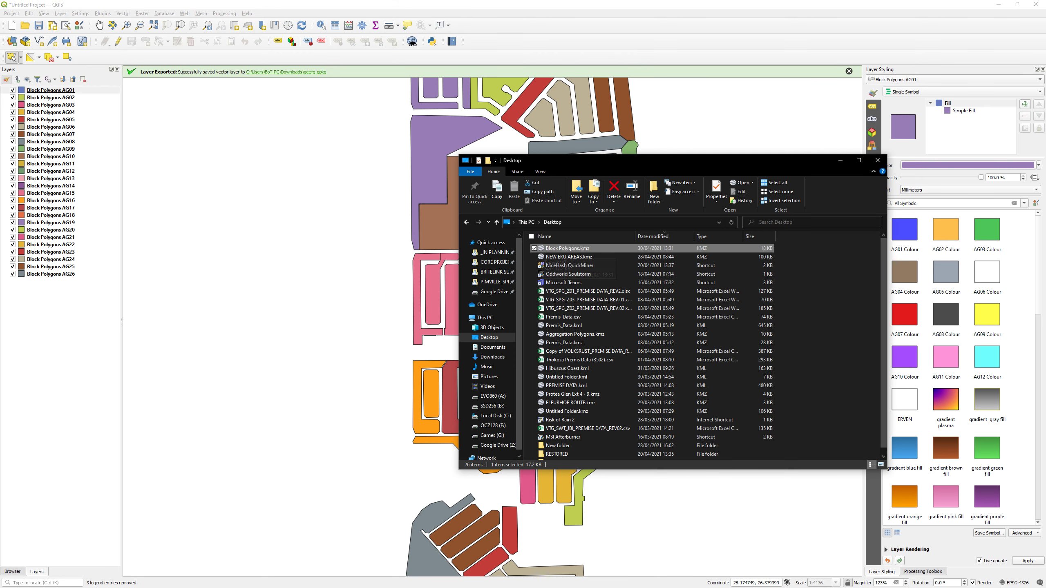
{"action": "left_click_drag", "start_coordinate": [567, 248], "coordinate": [365, 304]}
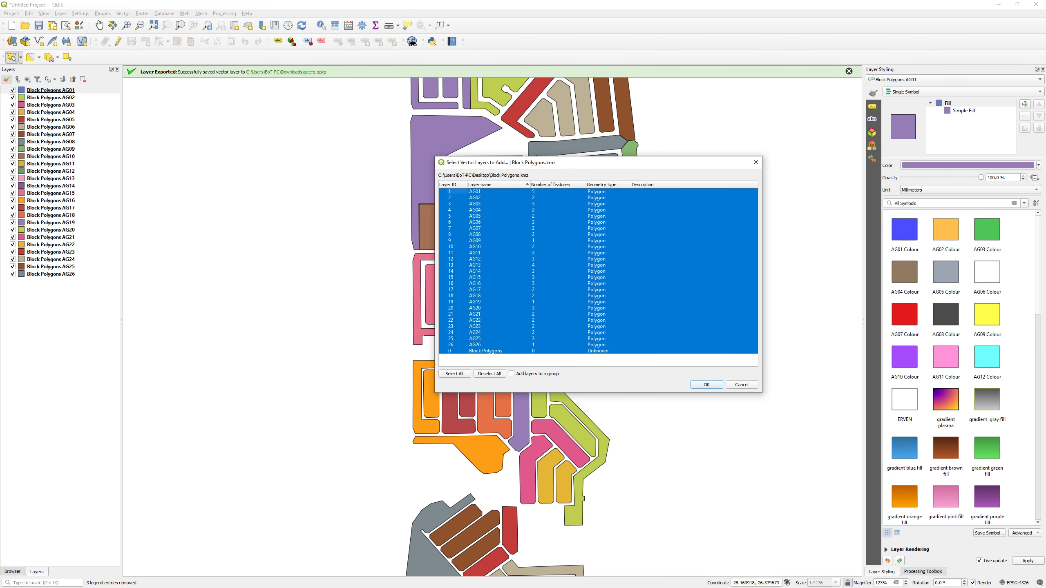
{"action": "left_click", "coordinate": [512, 374]}
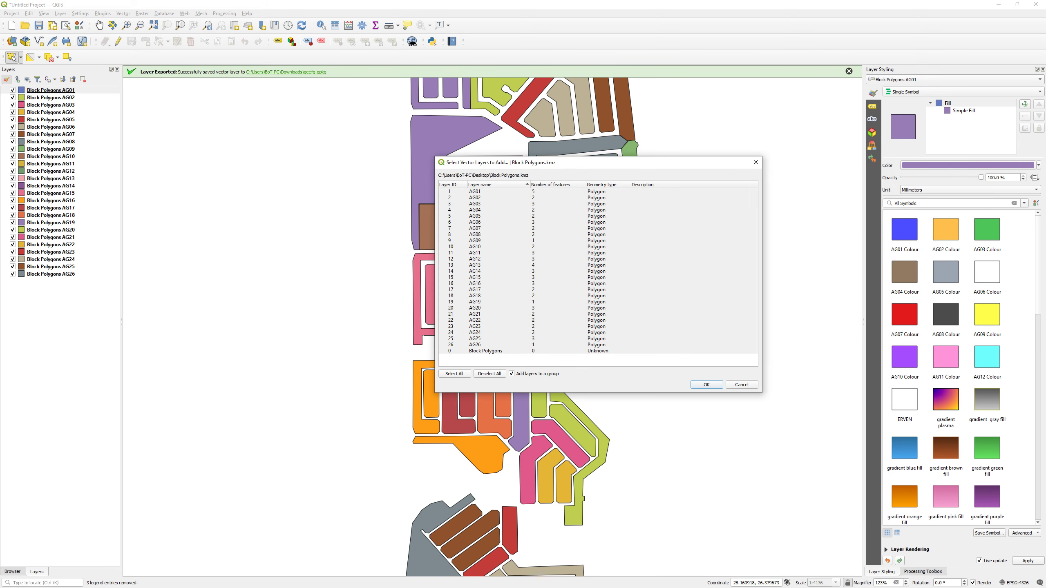
{"action": "left_click", "coordinate": [499, 351], "text": "ctrl"}
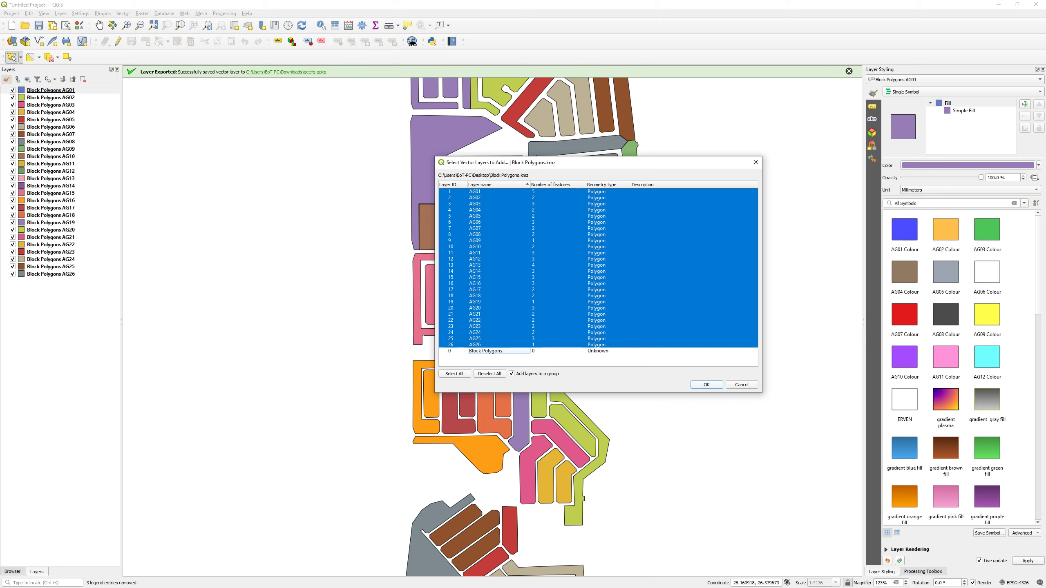
{"action": "key", "text": "Return"}
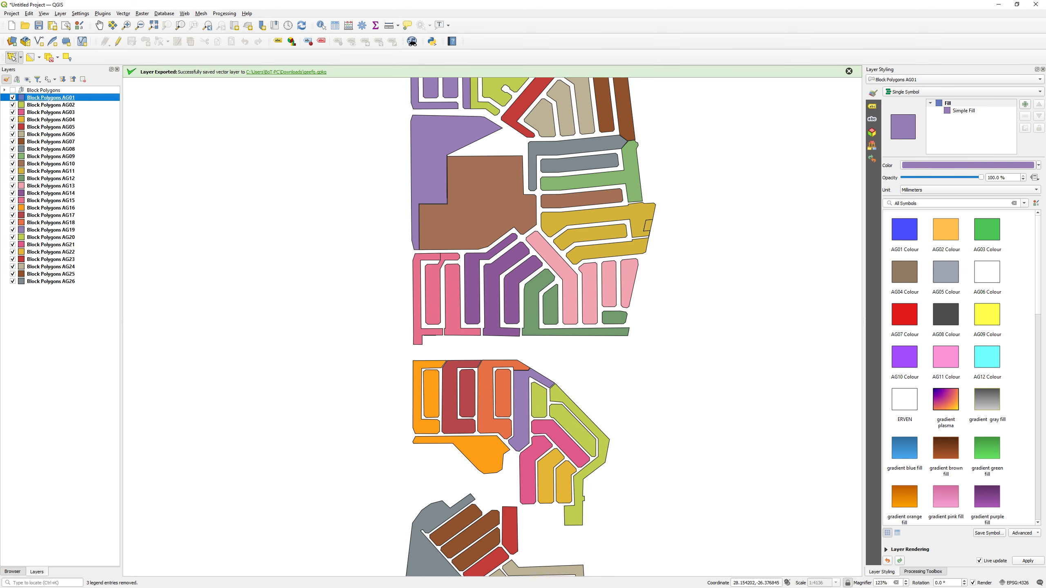
- Expand the Block Polygons group and make its layers visible on the map
{"action": "left_click", "coordinate": [44, 90]}
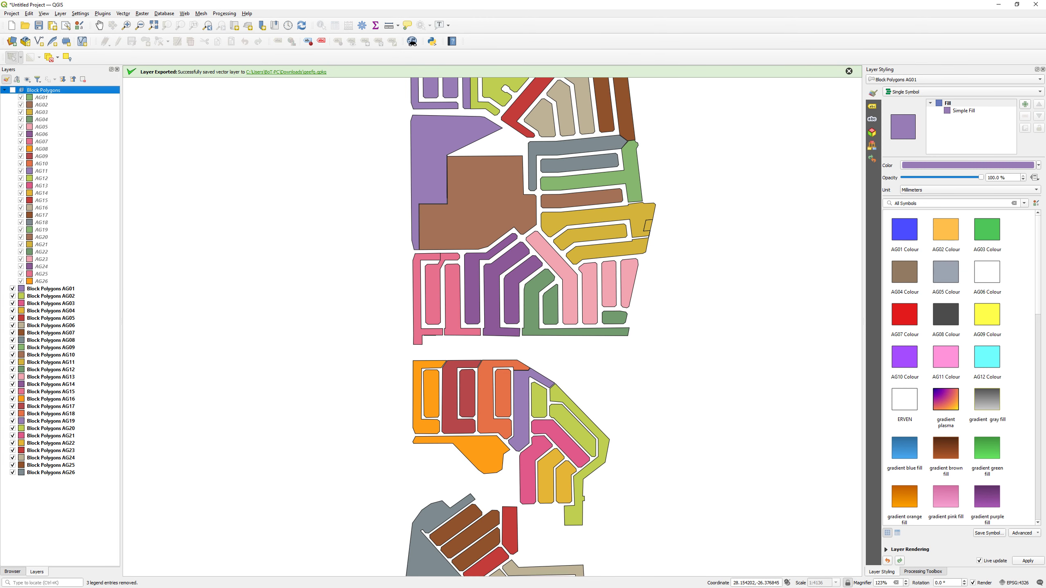
{"action": "left_click", "coordinate": [41, 97]}
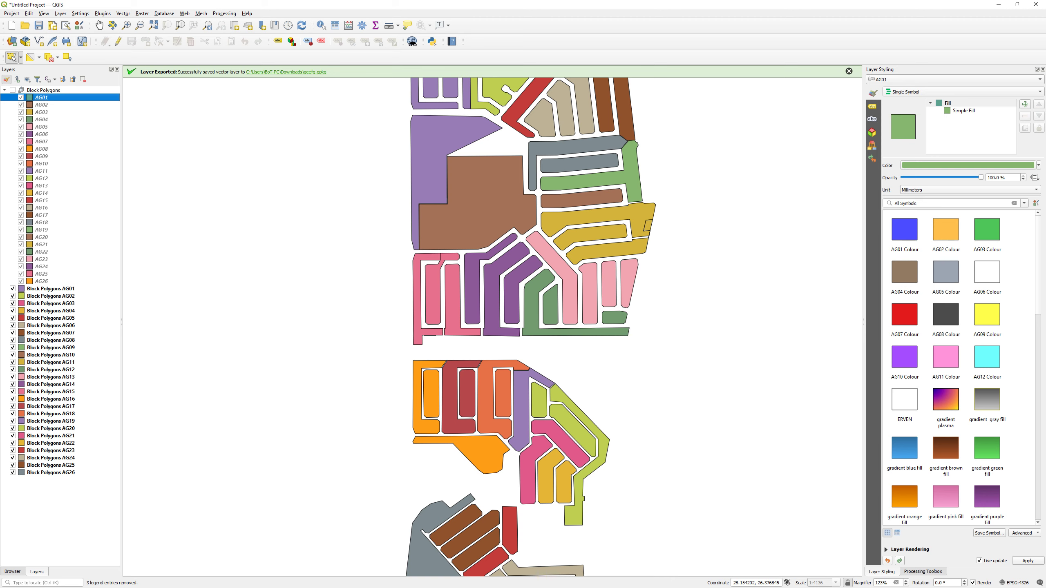
{"action": "left_click", "coordinate": [13, 90]}
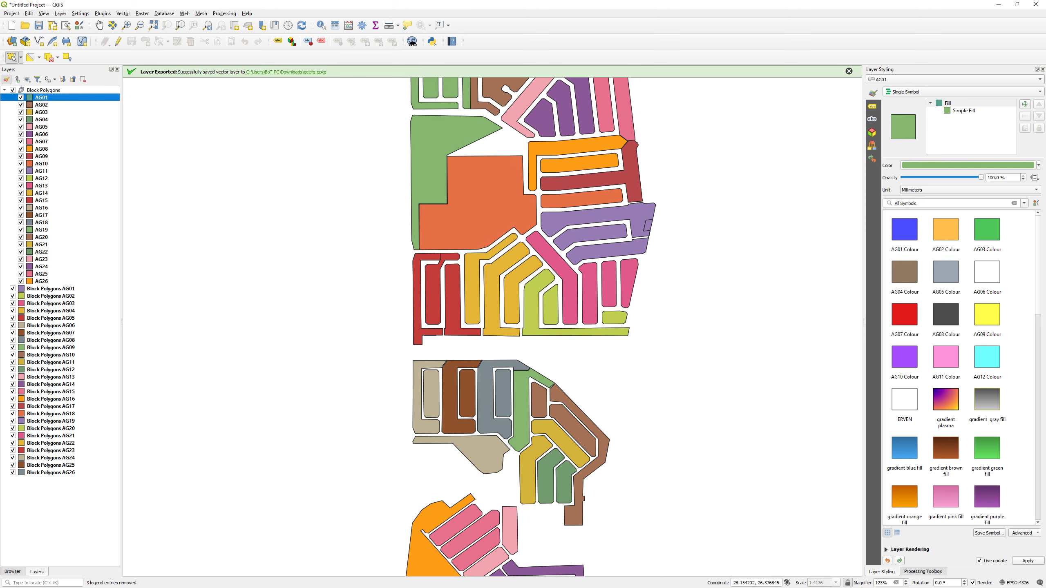
- Remove the ungrouped layers Block Polygons AG01 to Block Polygons AG26 from the project
{"action": "left_click", "coordinate": [50, 289]}
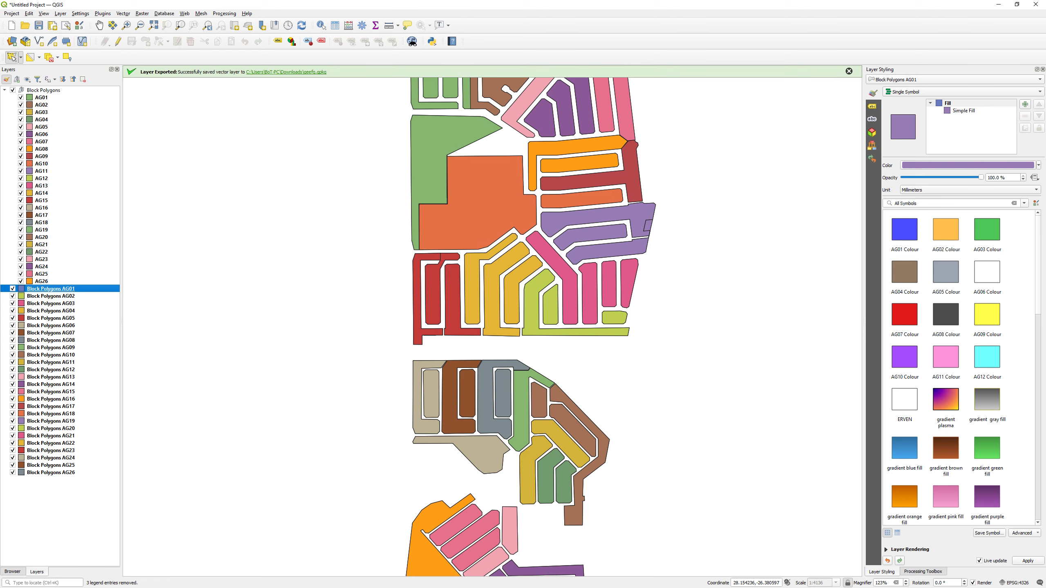
{"action": "left_click", "coordinate": [50, 473], "text": "shift"}
{"action": "right_click", "coordinate": [78, 391]}
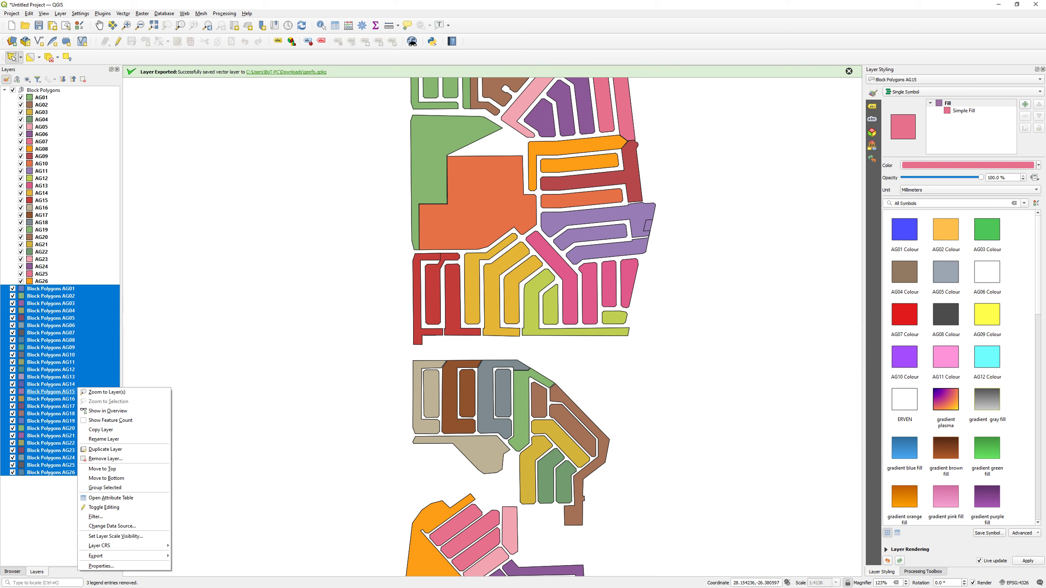
{"action": "right_click", "coordinate": [78, 345]}
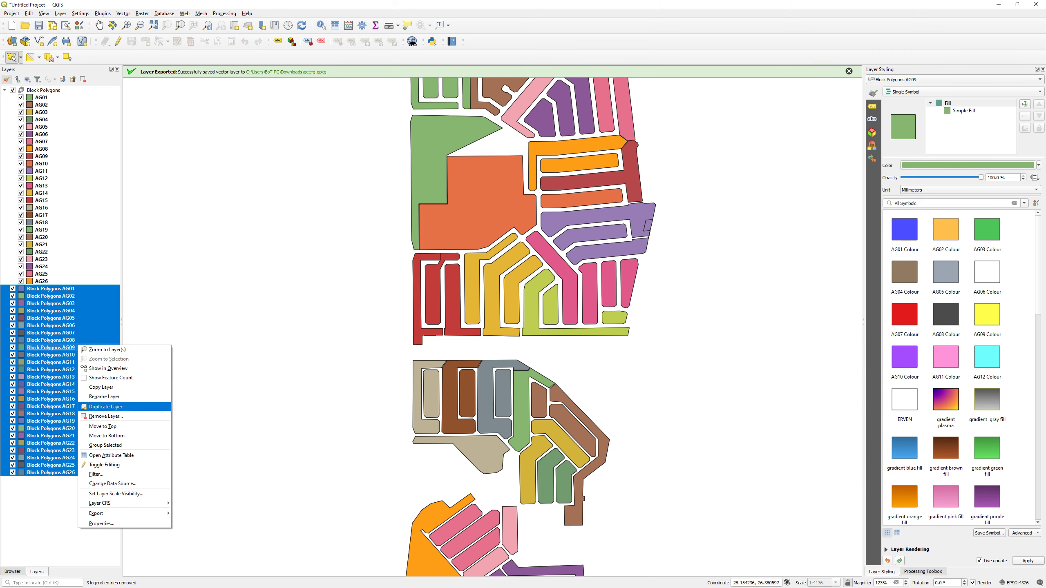
{"action": "left_click", "coordinate": [105, 414]}
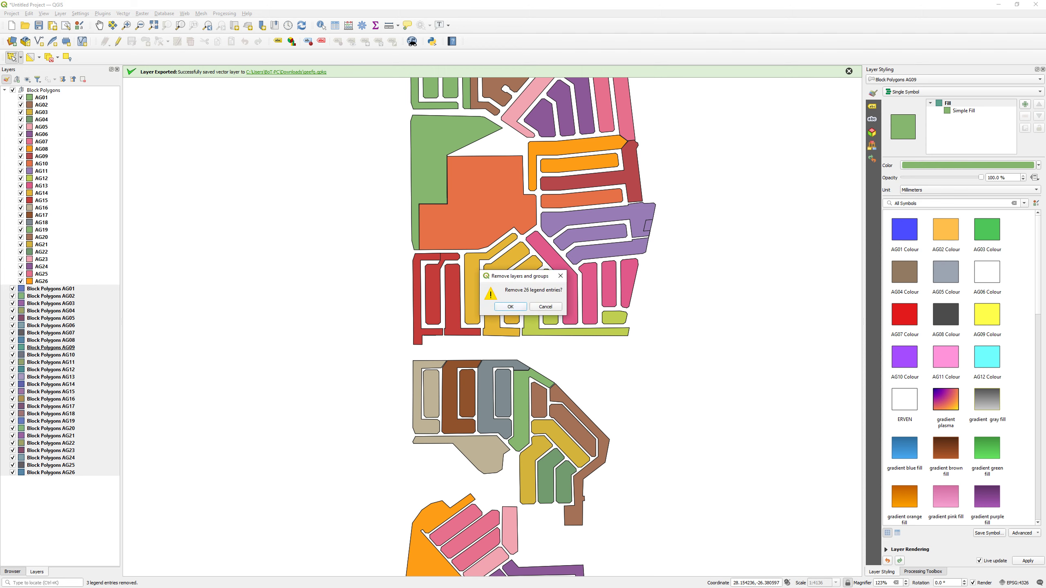
{"action": "key", "text": "Return"}
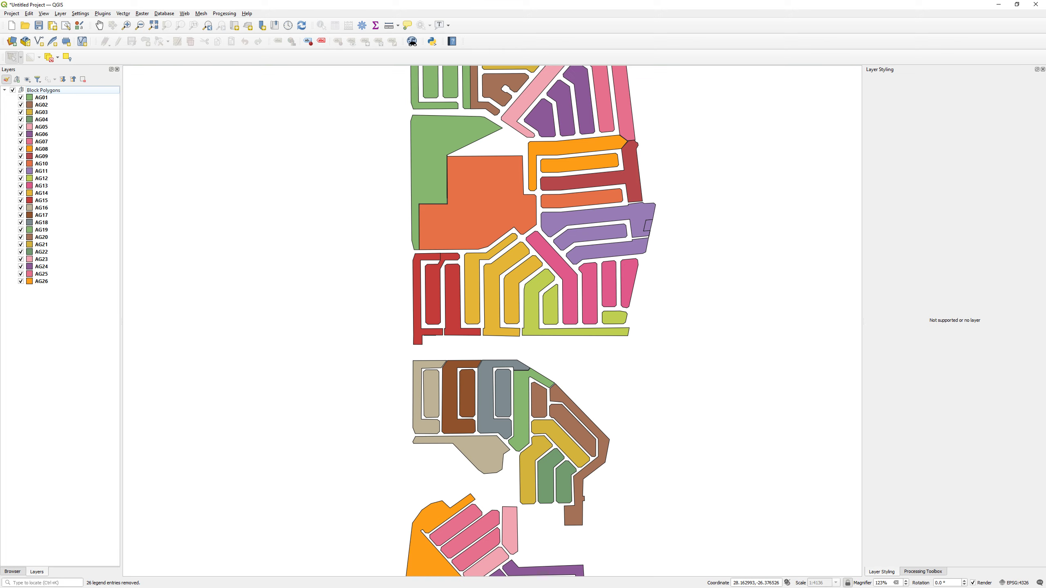
- Select all layers from AG01 to AG26 in the Block Polygons group
{"action": "scroll", "coordinate": [468, 152], "scroll_direction": "up", "scroll_amount": 1}
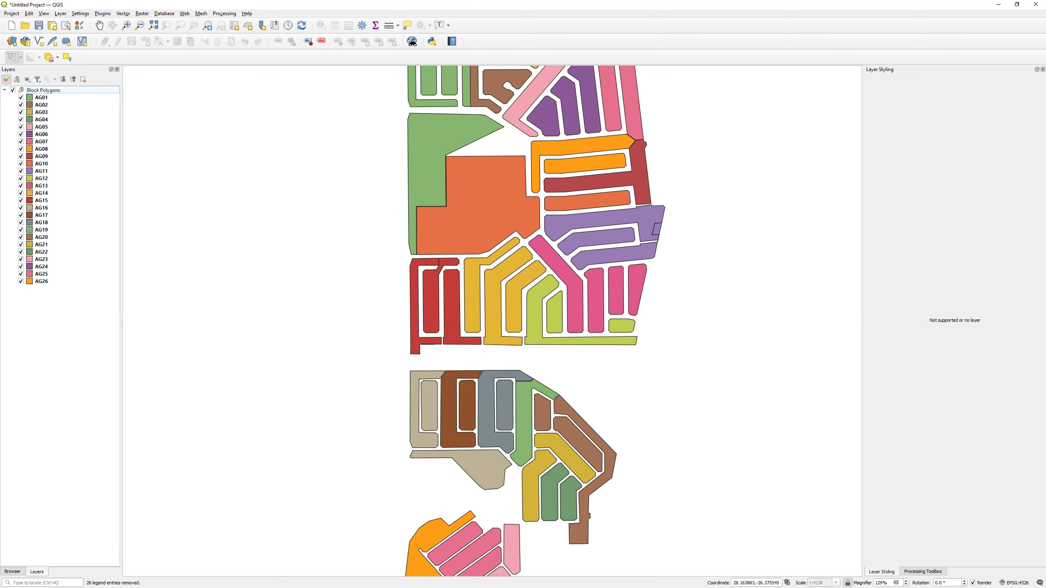
{"action": "scroll", "coordinate": [482, 152], "scroll_direction": "up", "scroll_amount": 4}
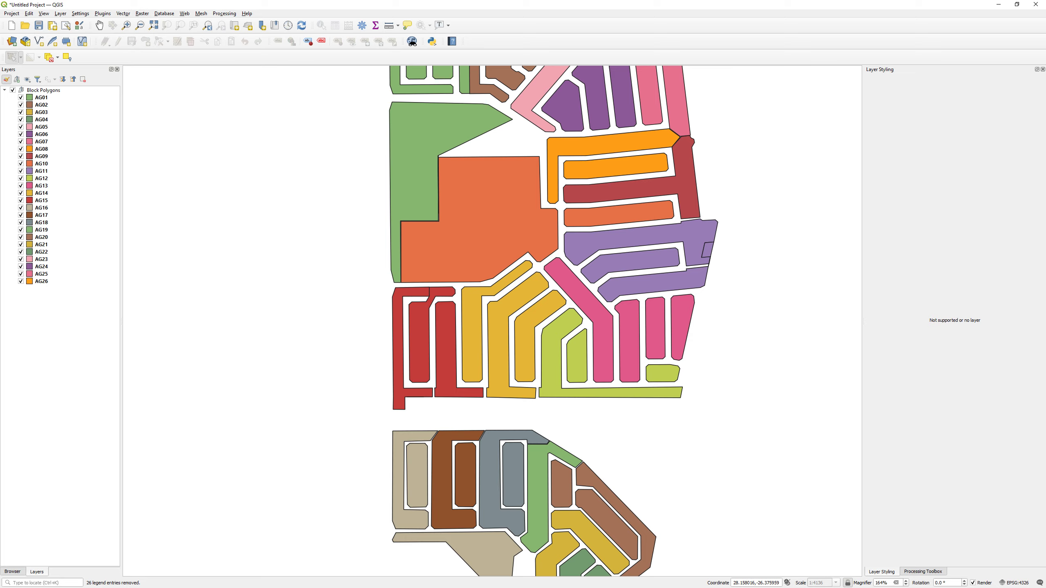
{"action": "left_click", "coordinate": [56, 97]}
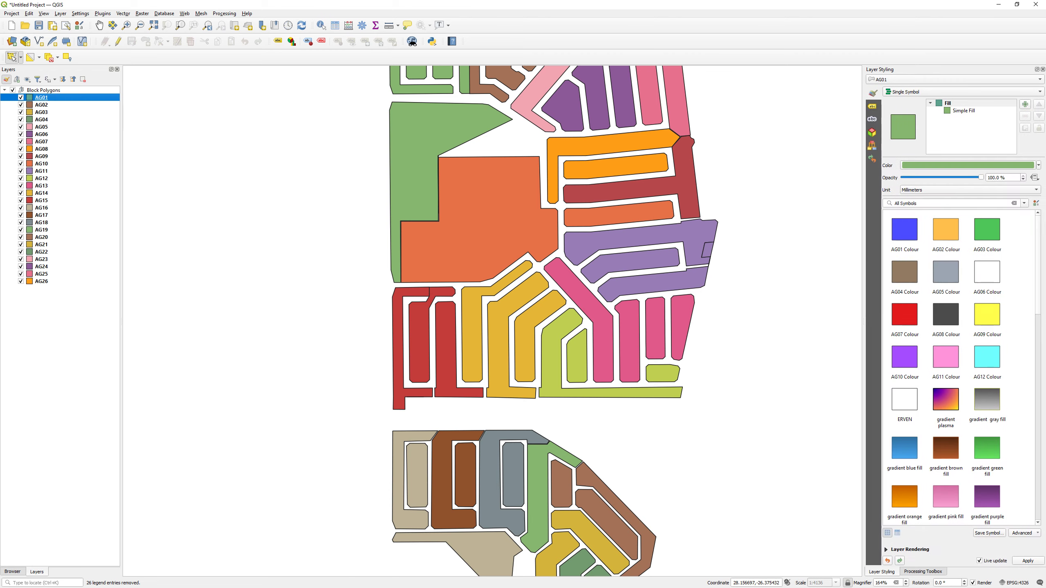
{"action": "key", "text": "shift+End"}
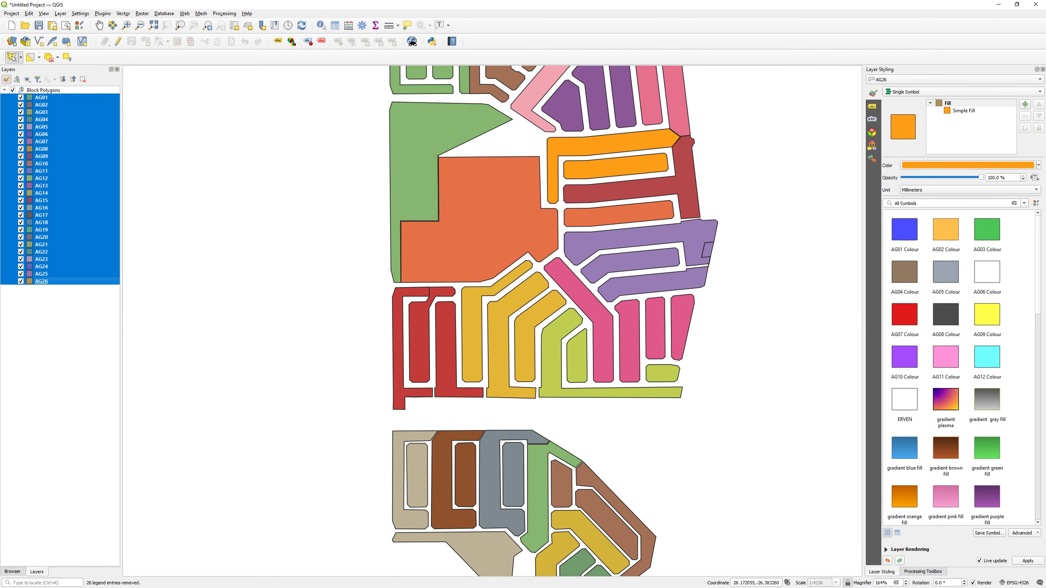
- Search the processing toolbox for "merge" and open the Merge vector layers tool
{"action": "key", "text": "ctrl+alt+t"}
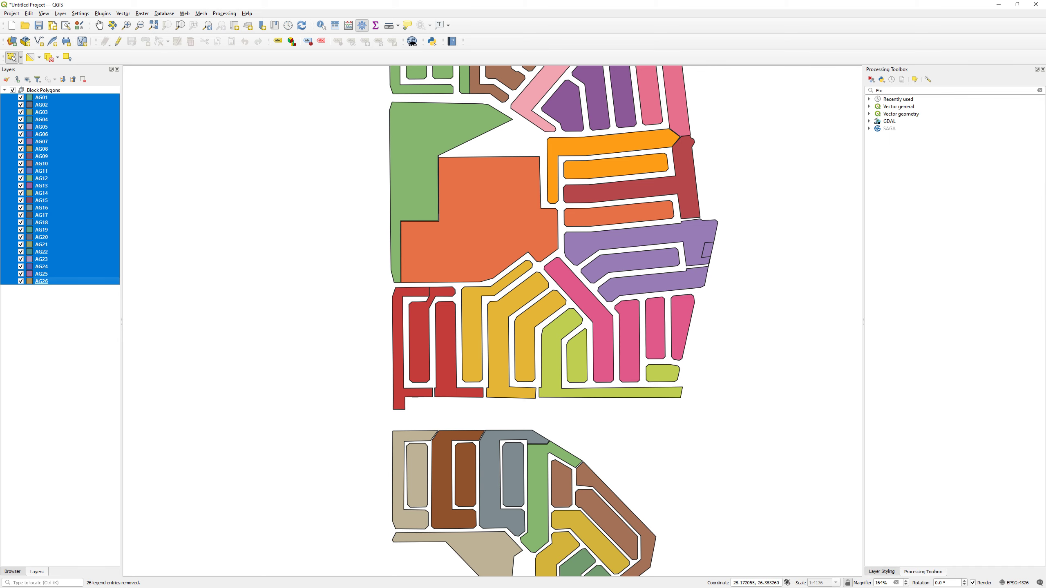
{"action": "left_click_drag", "start_coordinate": [892, 90], "coordinate": [869, 91]}
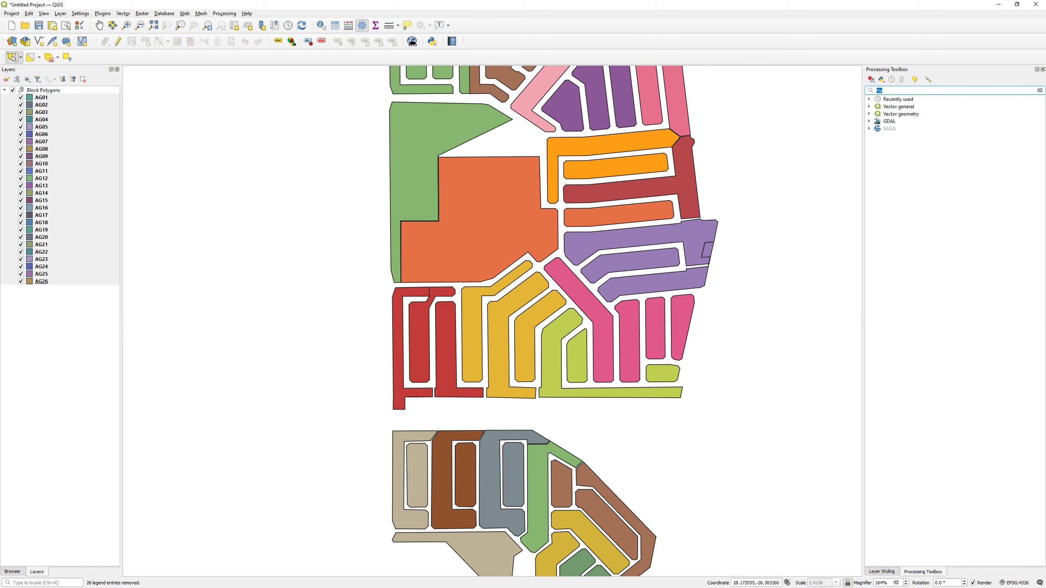
{"action": "type", "text": "mergf"}
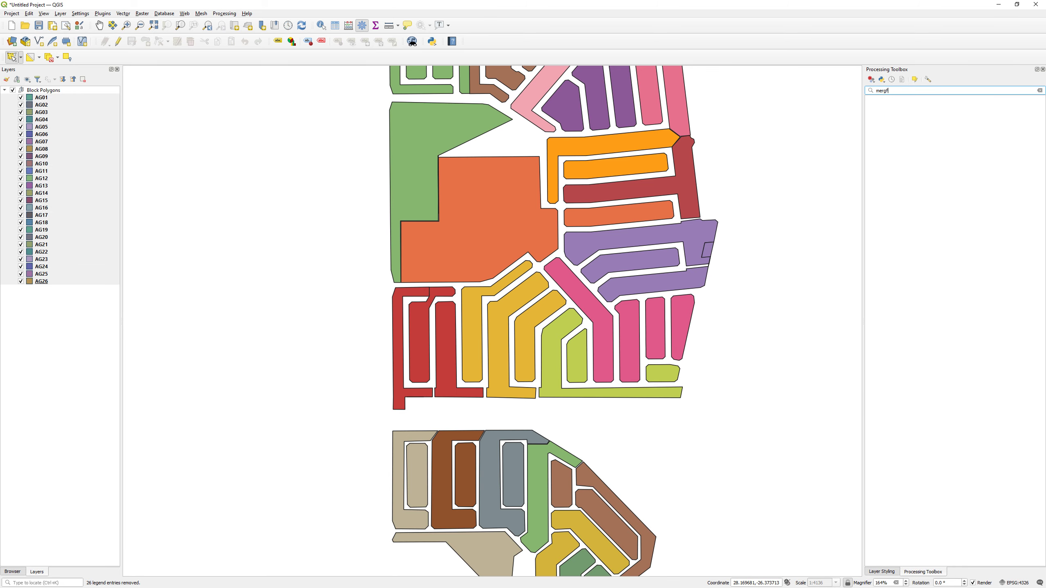
{"action": "key", "text": "BackSpace"}
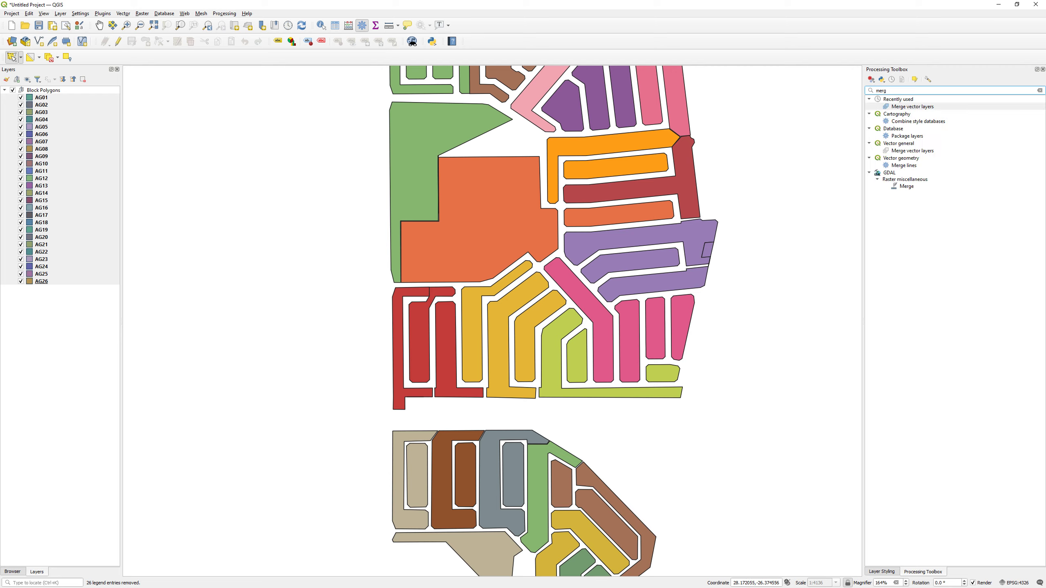
{"action": "left_click", "coordinate": [912, 150]}
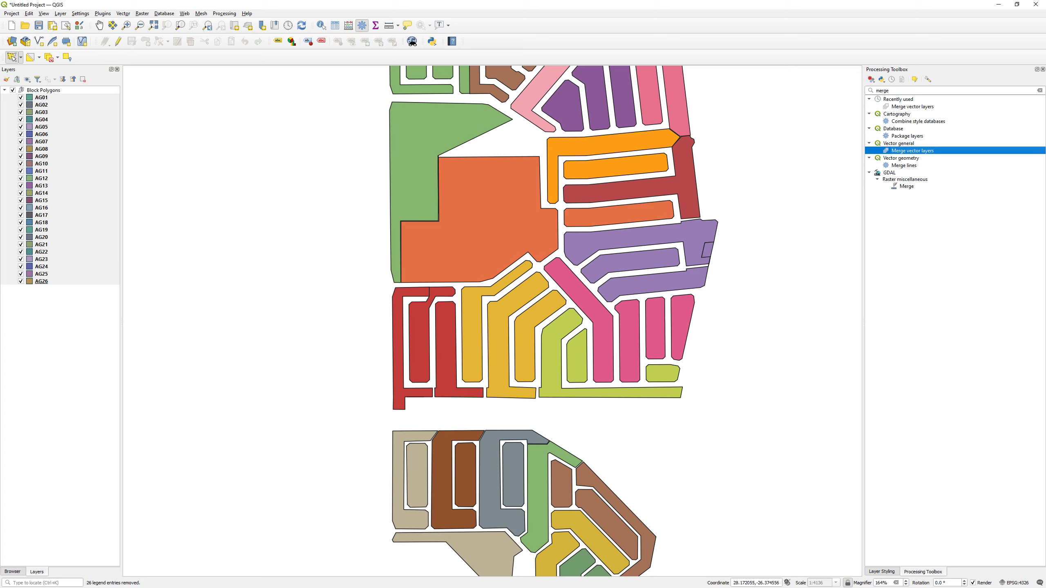
{"action": "double_click", "coordinate": [902, 157]}
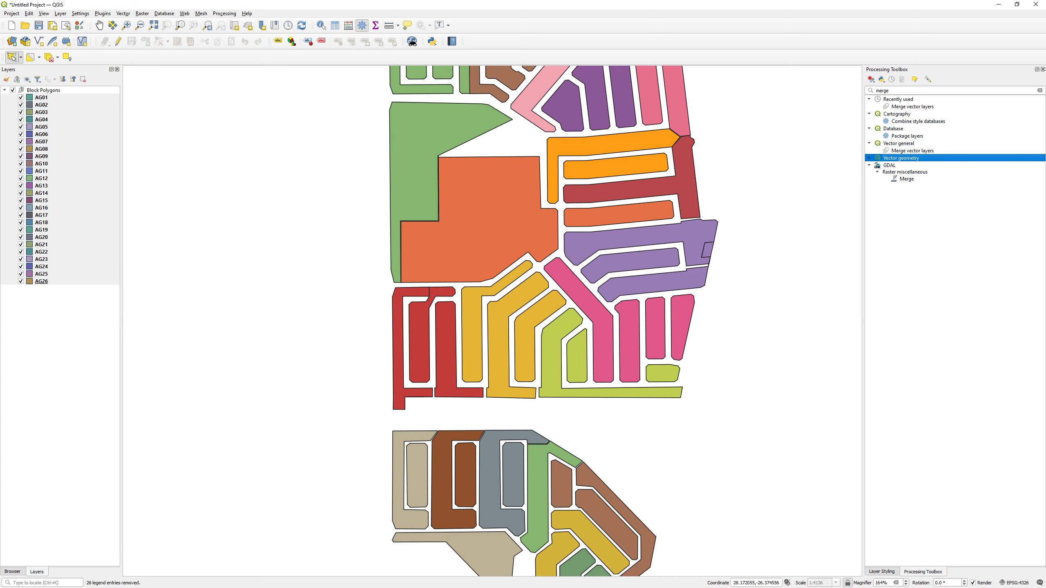
{"action": "left_click", "coordinate": [904, 151]}
{"action": "double_click", "coordinate": [912, 150]}
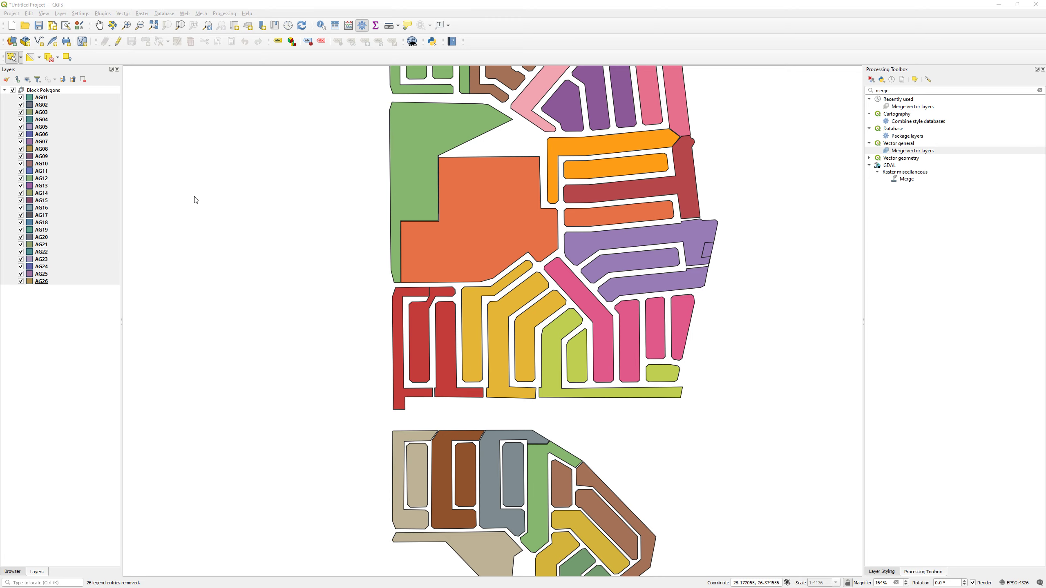
- Merge all layers AG01 to AG26 into one temporary layer and close the tool
{"action": "left_click", "coordinate": [728, 169]}
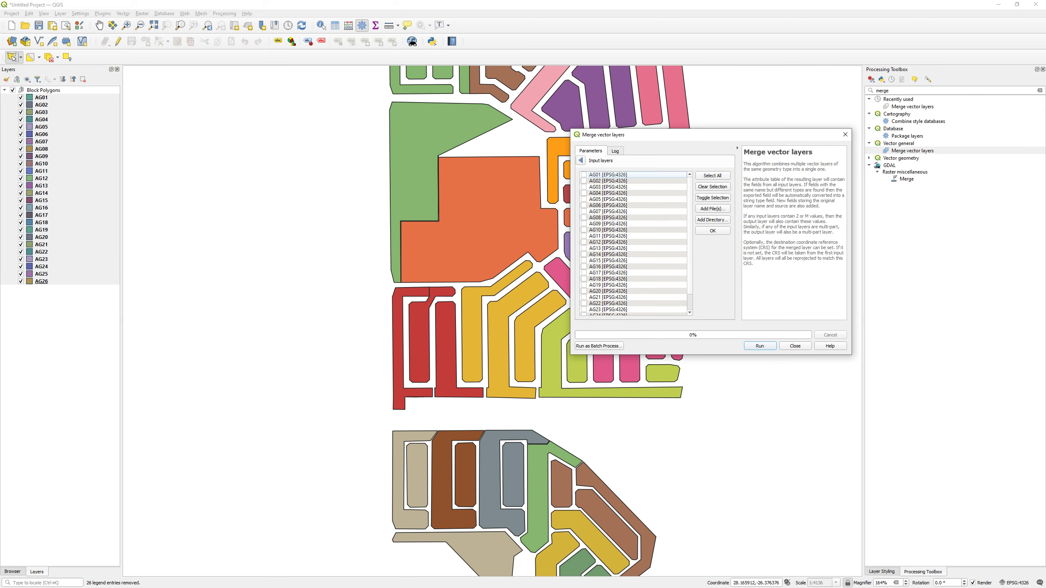
{"action": "left_click", "coordinate": [712, 176]}
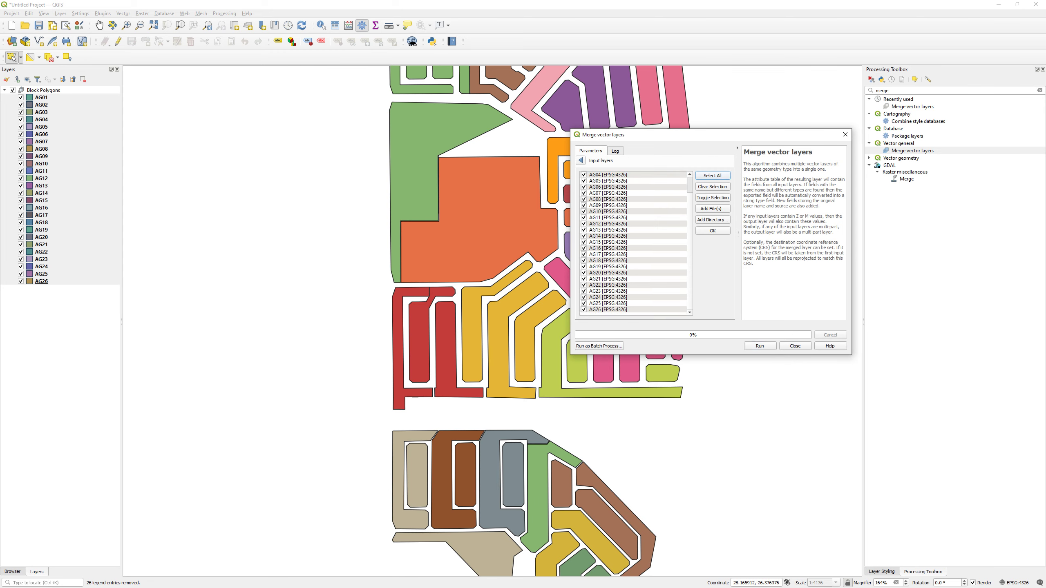
{"action": "left_click", "coordinate": [713, 231]}
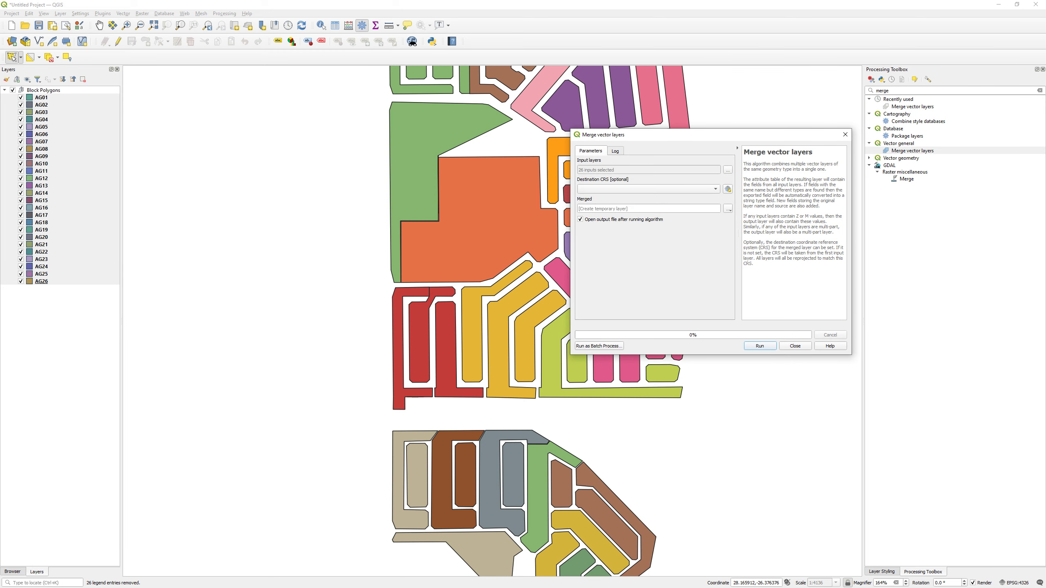
{"action": "left_click", "coordinate": [760, 345]}
{"action": "left_click", "coordinate": [794, 345]}
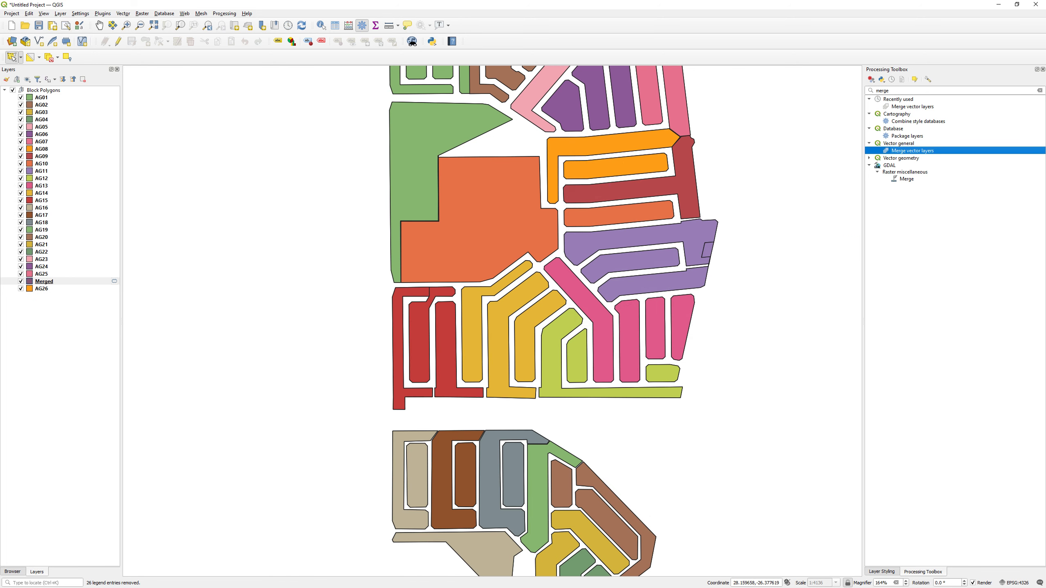
- Move the Merged layer to the top of the Block Polygons group and remove layers AG01 to AG26 from the project
{"action": "left_click", "coordinate": [44, 282]}
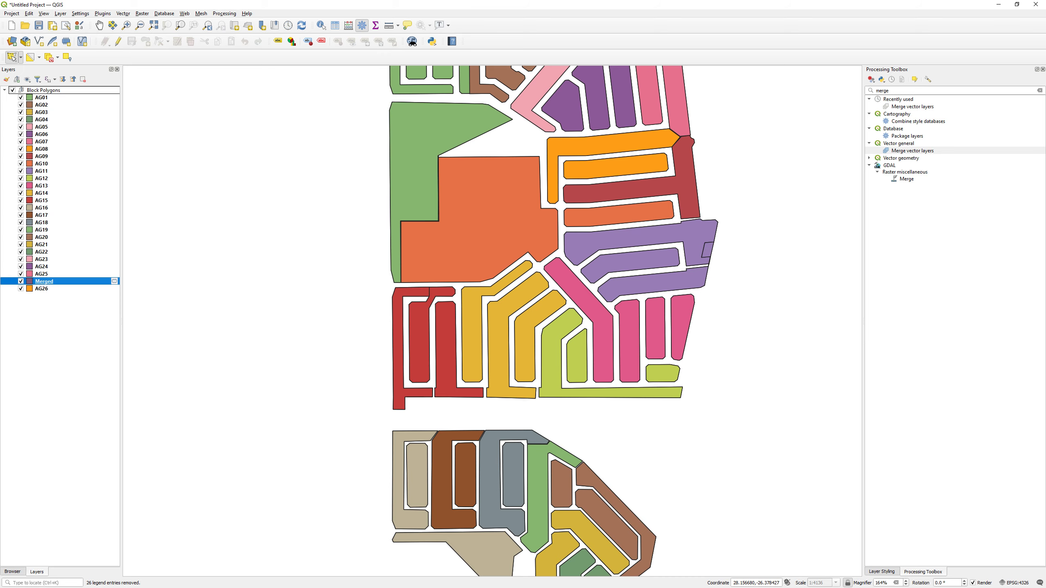
{"action": "left_click_drag", "start_coordinate": [44, 281], "coordinate": [41, 91]}
{"action": "left_click", "coordinate": [41, 104]}
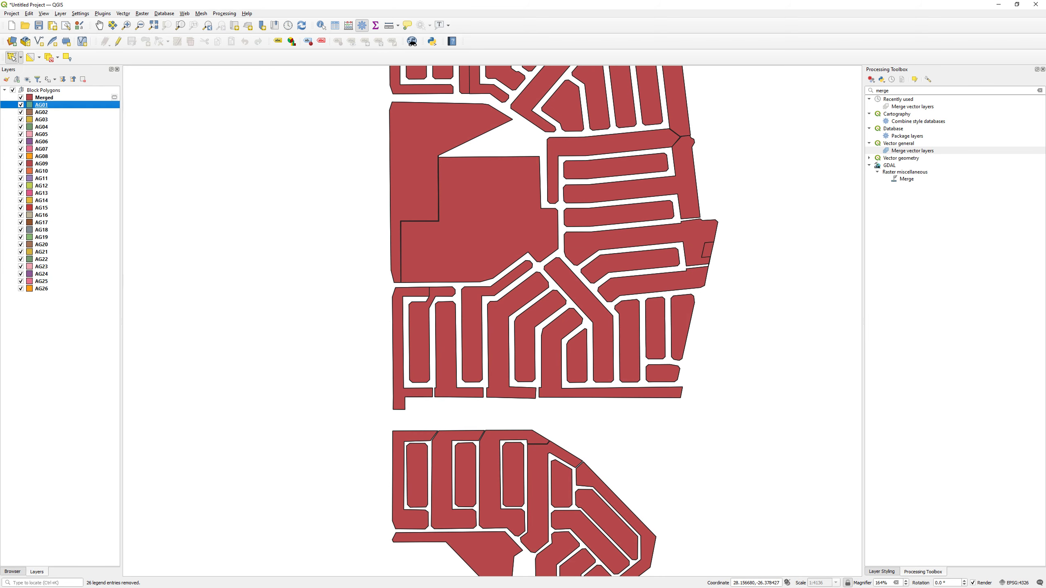
{"action": "left_click", "coordinate": [42, 288], "text": "shift"}
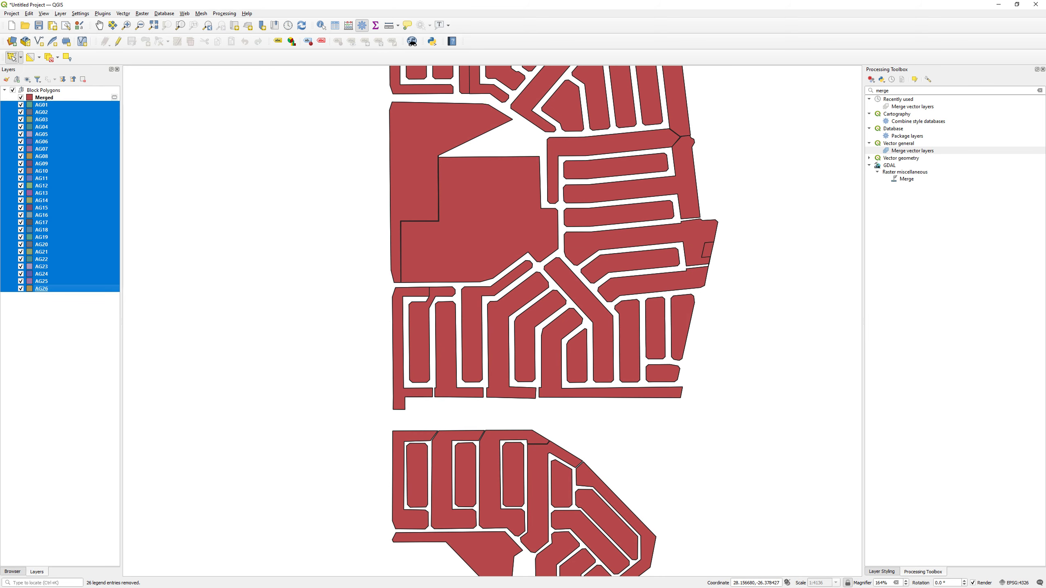
{"action": "right_click", "coordinate": [39, 273]}
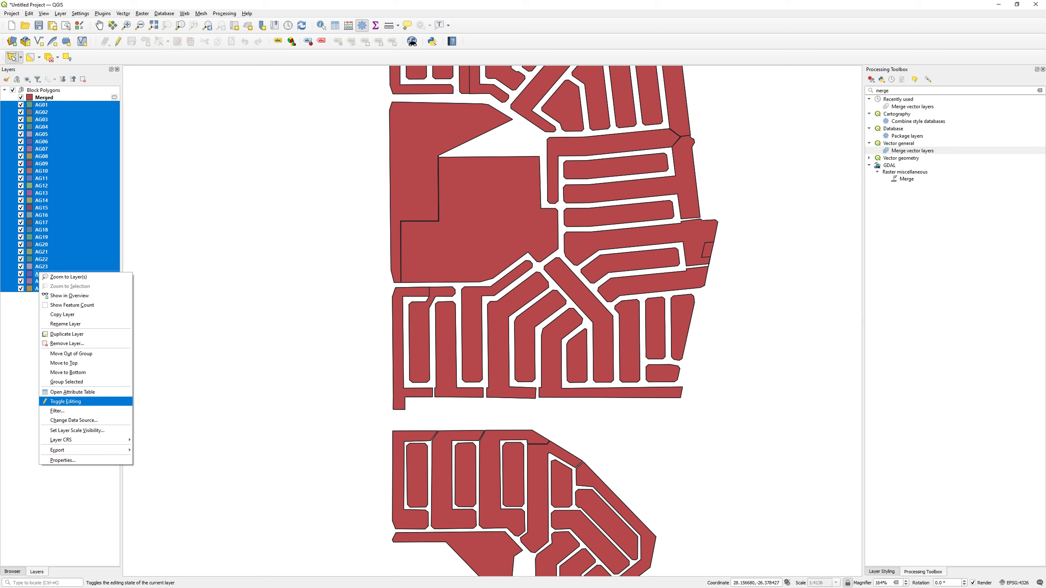
{"action": "left_click", "coordinate": [66, 343]}
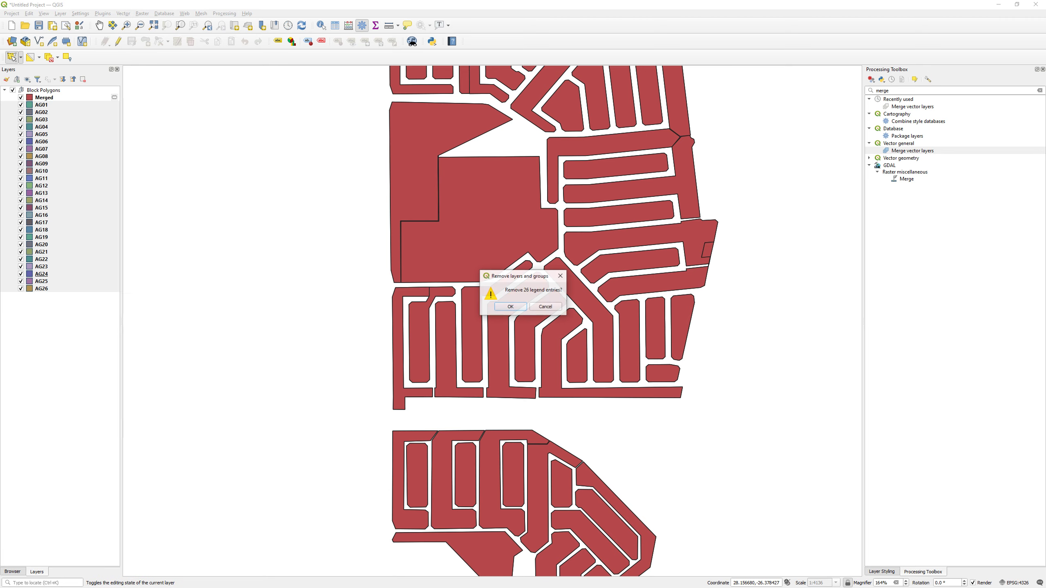
{"action": "left_click", "coordinate": [515, 306]}
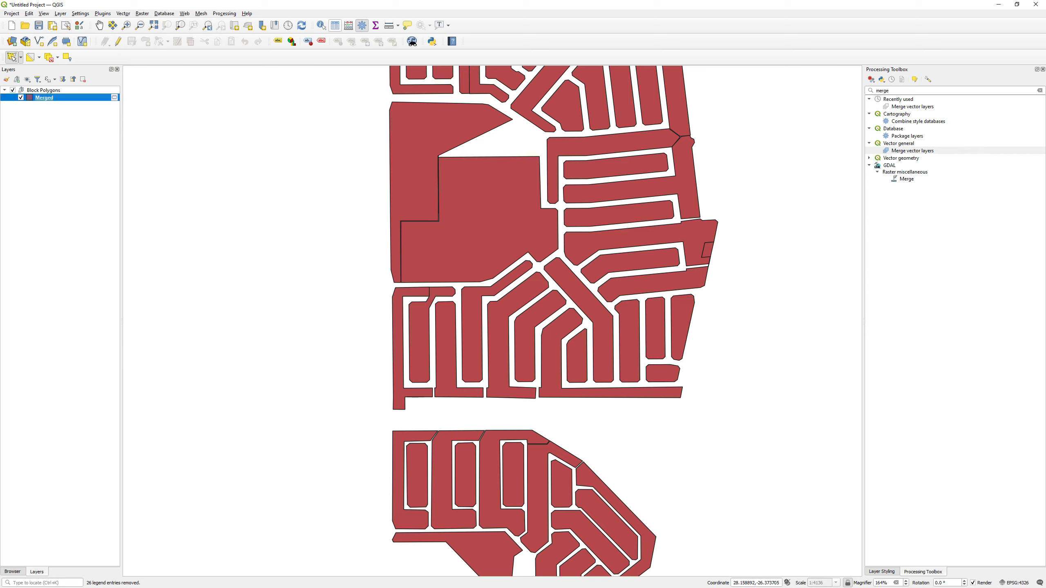
- Review the Merged layer's attribute table, including its layer and path fields, and close it
{"action": "left_click", "coordinate": [335, 26]}
{"action": "left_click_drag", "start_coordinate": [1045, 143], "coordinate": [530, 0]}
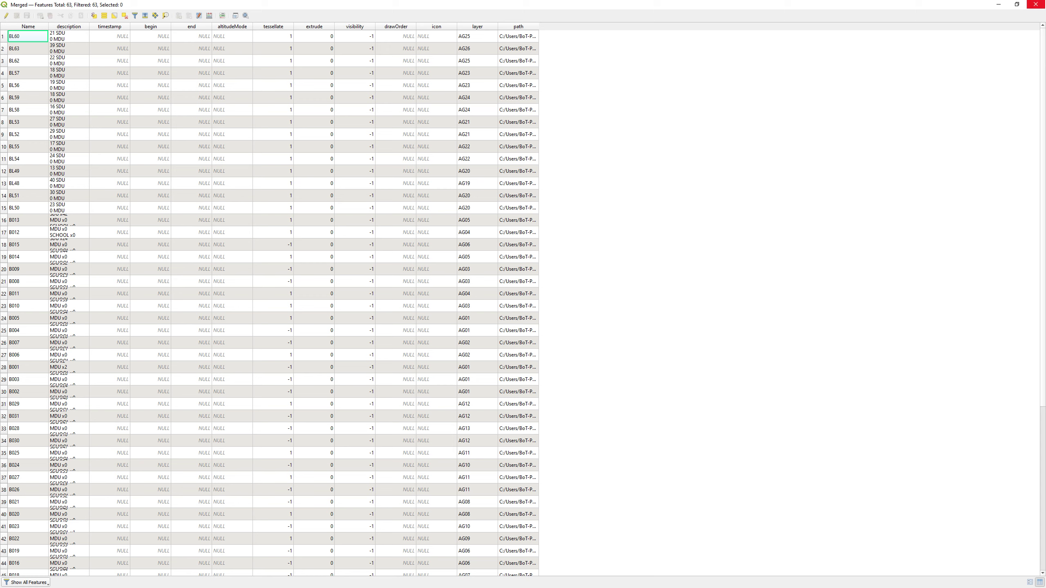
{"action": "left_click", "coordinate": [1036, 4]}
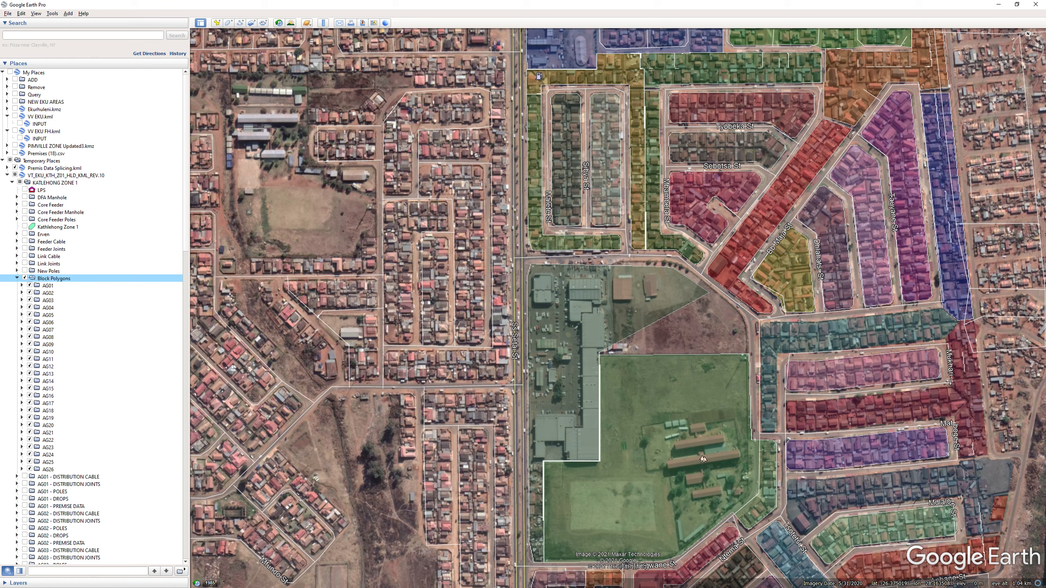
- Switch to Google Earth Pro and expand the AG01 folder under Block Polygons to examine its block polygons
{"action": "key", "text": "Down"}
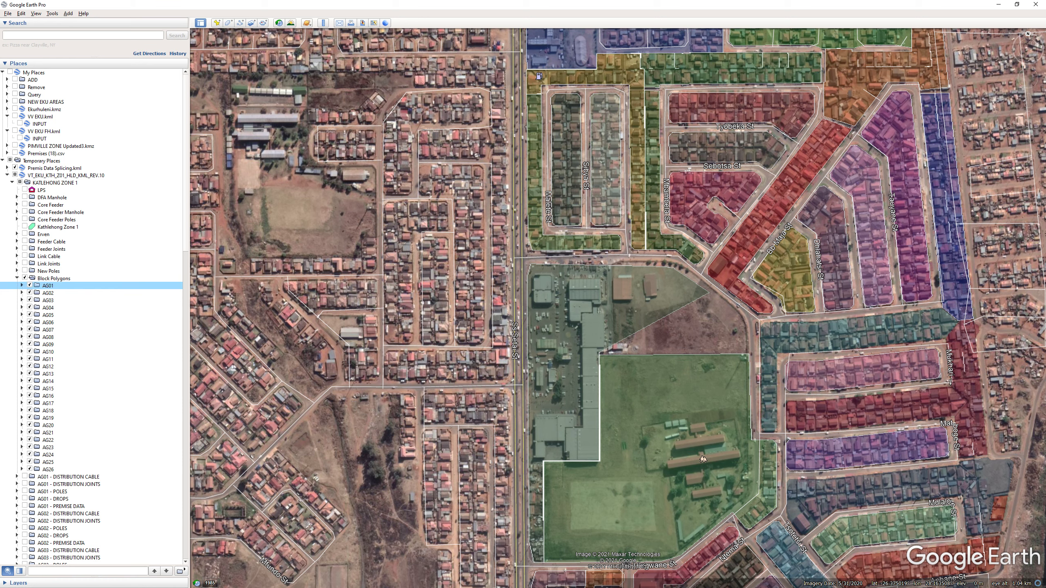
{"action": "key", "text": "Right"}
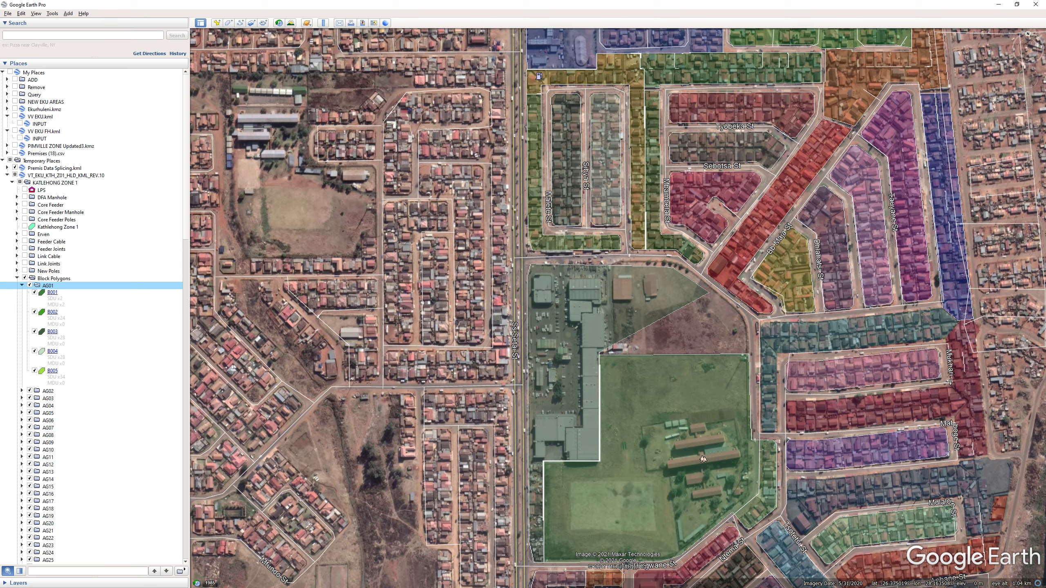
{"action": "left_click", "coordinate": [999, 4]}
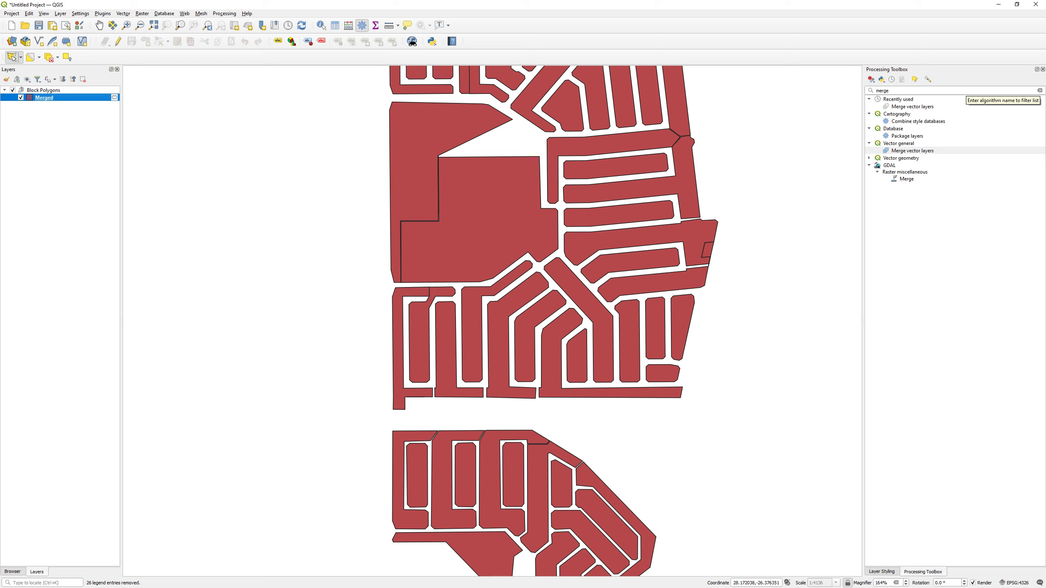
- Run Fix geometries from the processing toolbox on the Merged layer, outputting to a temporary layer
{"action": "left_click", "coordinate": [1040, 91]}
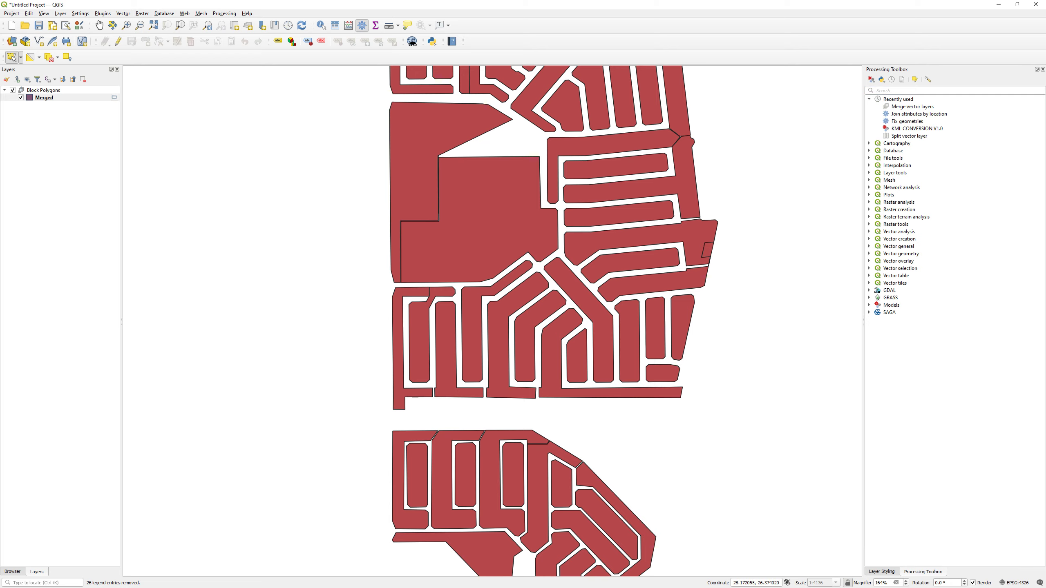
{"action": "left_click", "coordinate": [903, 91]}
{"action": "type", "text": "fix"}
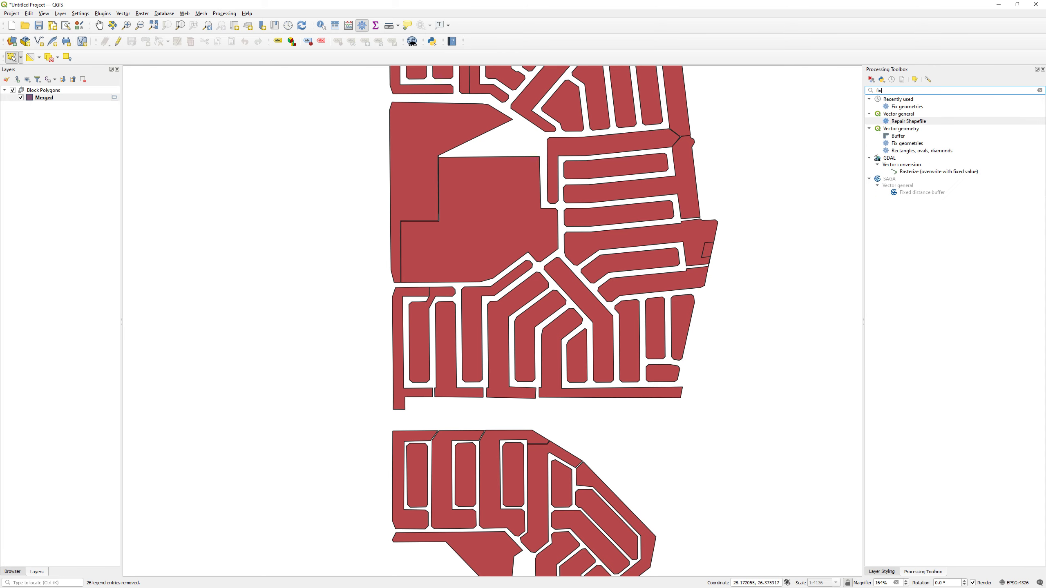
{"action": "left_click", "coordinate": [907, 143]}
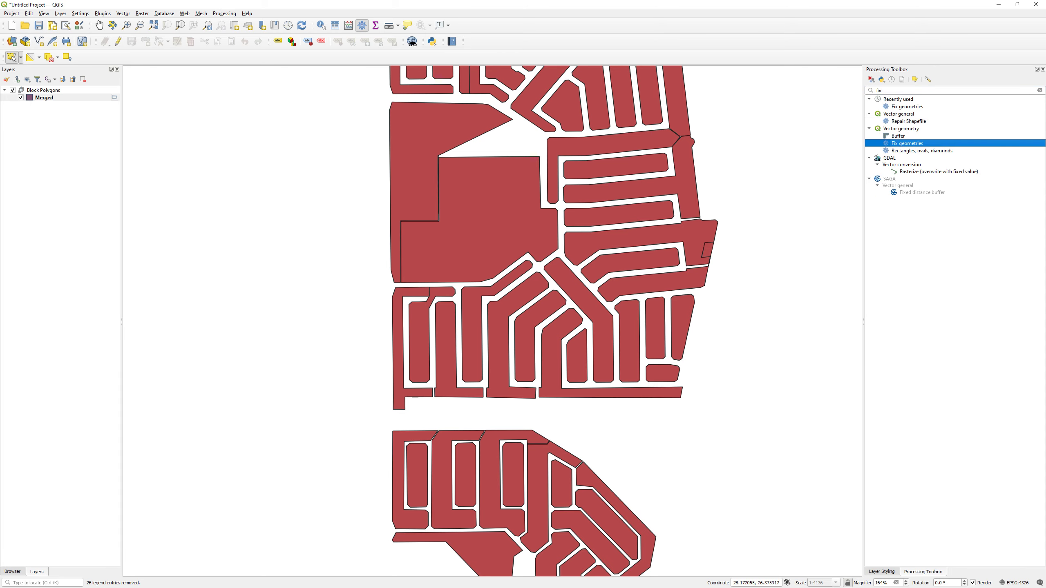
{"action": "double_click", "coordinate": [907, 143]}
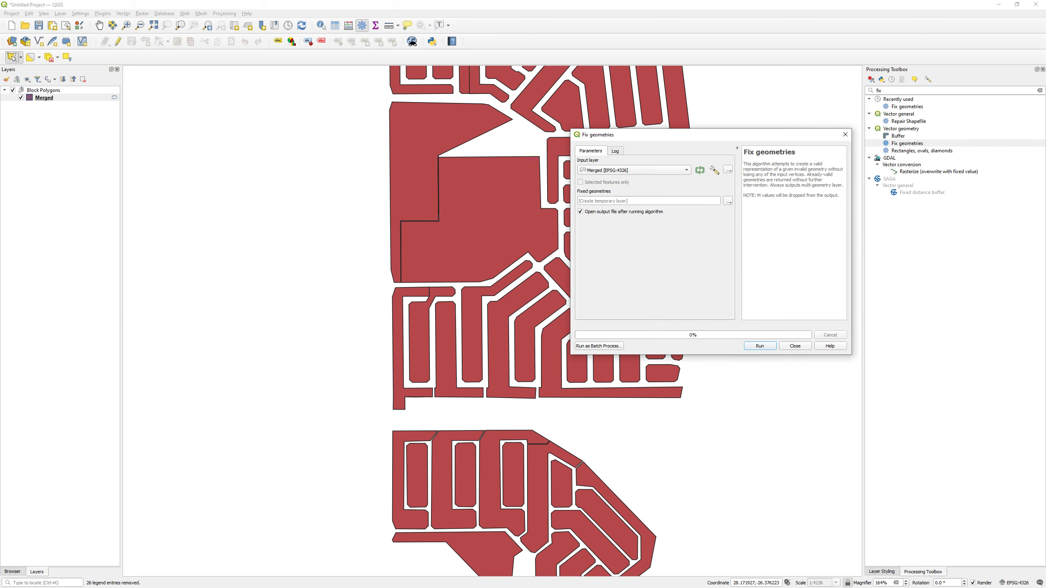
{"action": "left_click", "coordinate": [760, 346]}
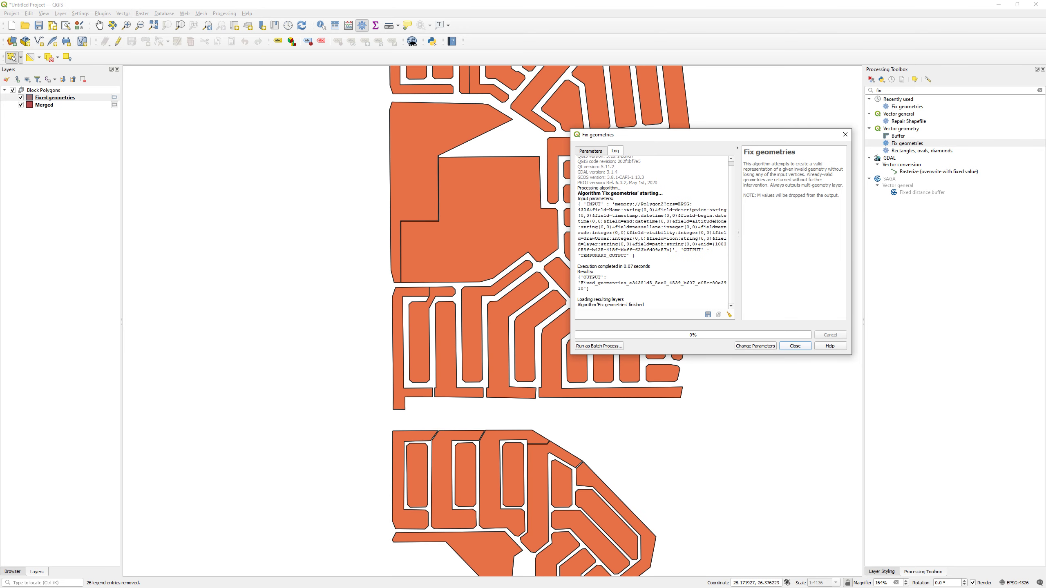
{"action": "left_click", "coordinate": [795, 346]}
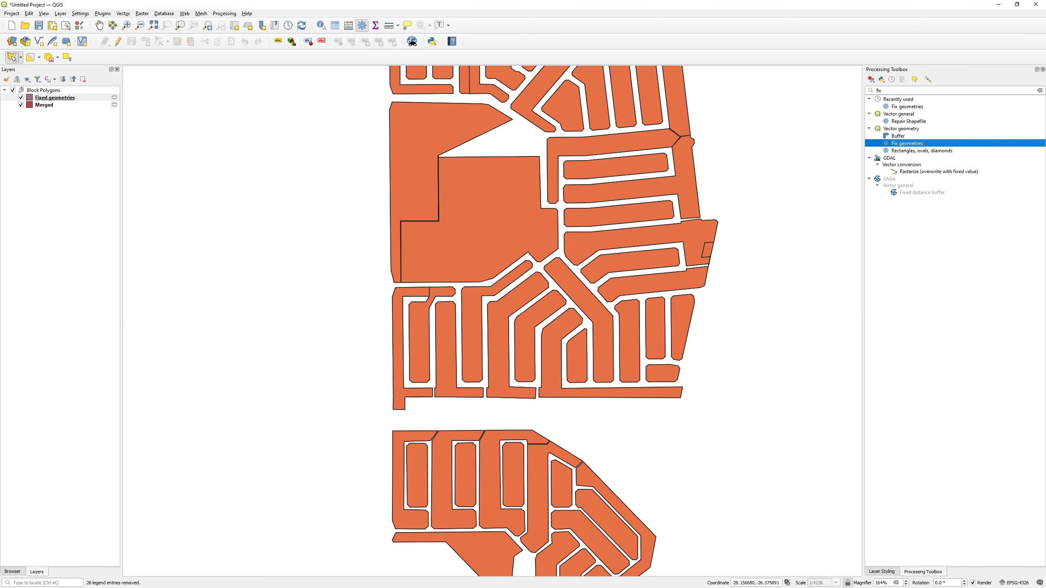
- Move the Fixed geometries layer out of the Block Polygons group and remove that group along with its Merged layer
{"action": "left_click_drag", "start_coordinate": [54, 98], "coordinate": [55, 88]}
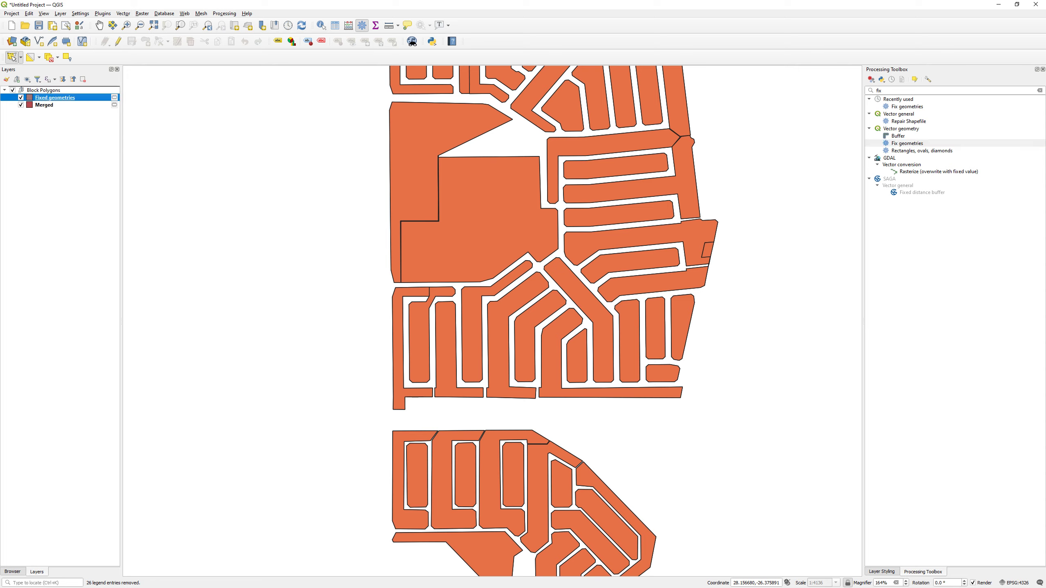
{"action": "right_click", "coordinate": [36, 97]}
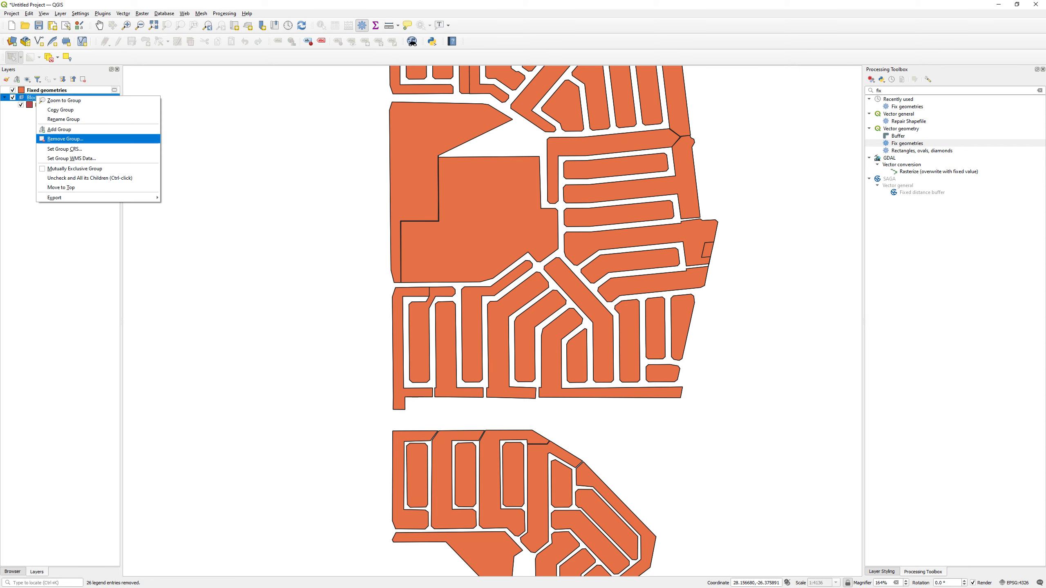
{"action": "left_click", "coordinate": [65, 139]}
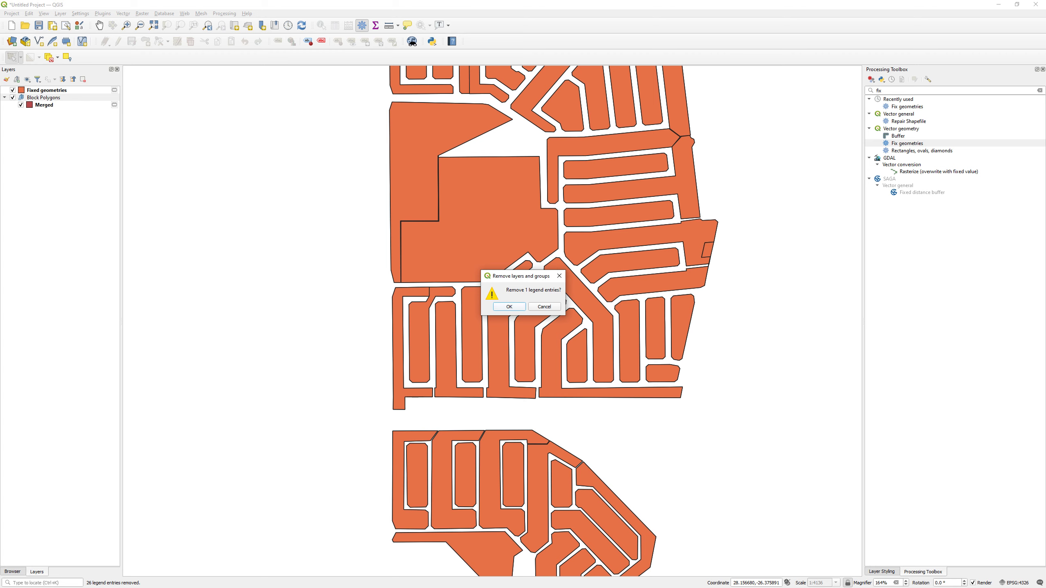
{"action": "key", "text": "Return"}
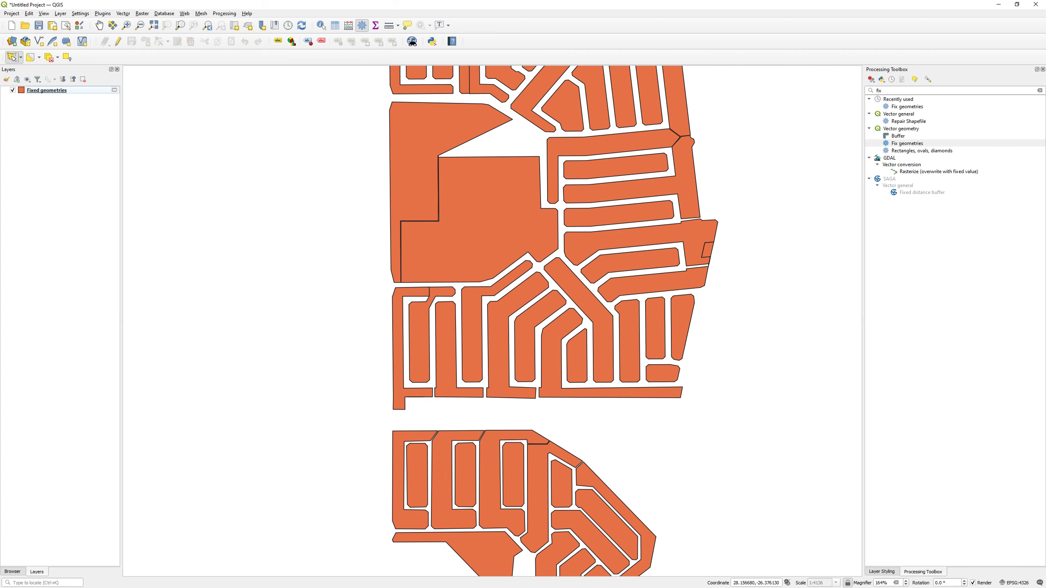
{"action": "key", "text": "alt+s"}
{"action": "key", "text": "Left"}
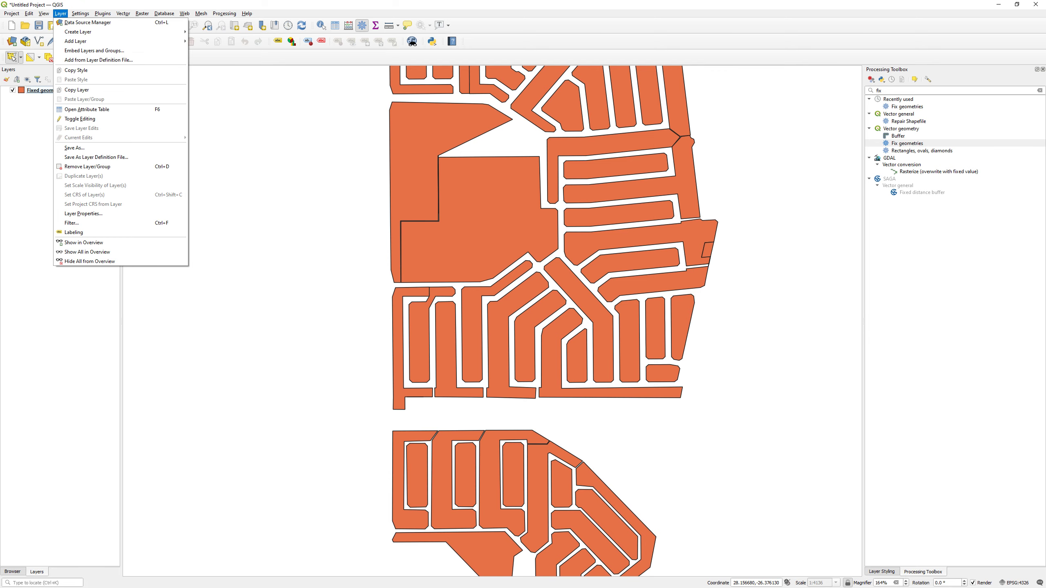
{"action": "key", "text": "Escape"}
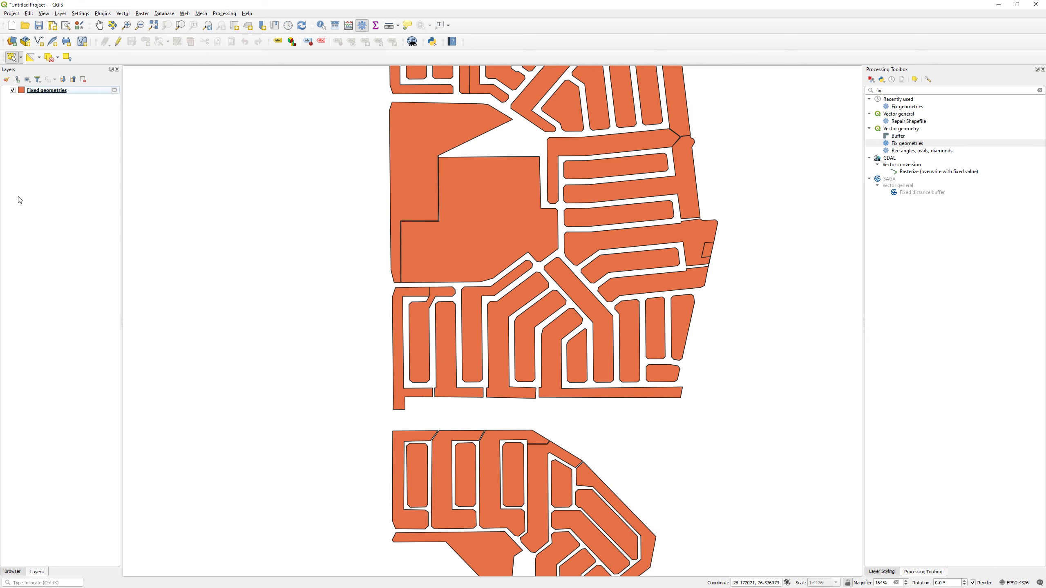
- Switch to Google Earth Pro and expand the AG01 - PREMISE DATA folder to examine its premise placemarks, collapsing it again when finished
{"action": "key", "text": "alt+Tab"}
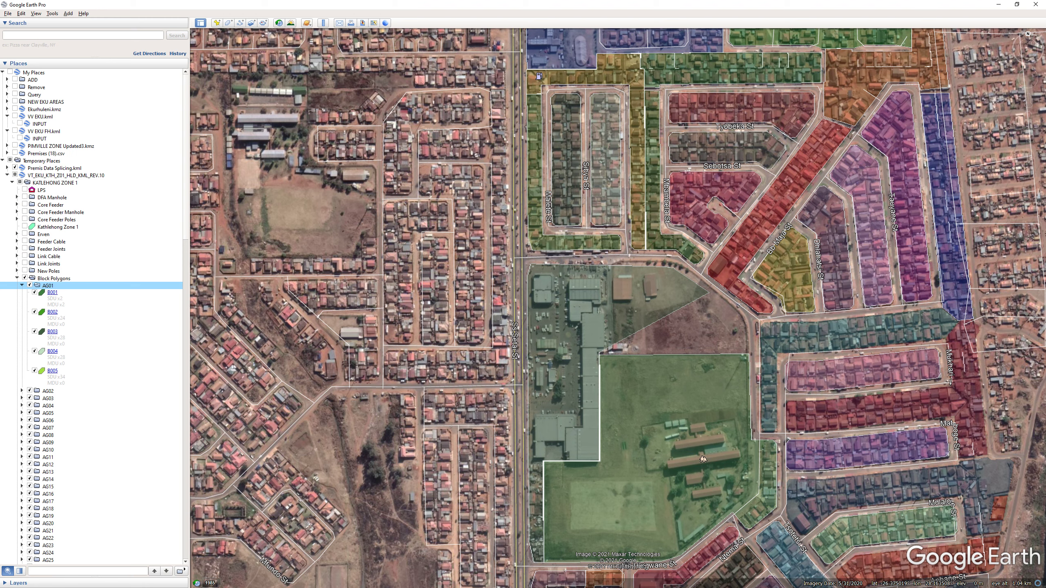
{"action": "scroll", "coordinate": [91, 317], "scroll_direction": "down", "scroll_amount": 17}
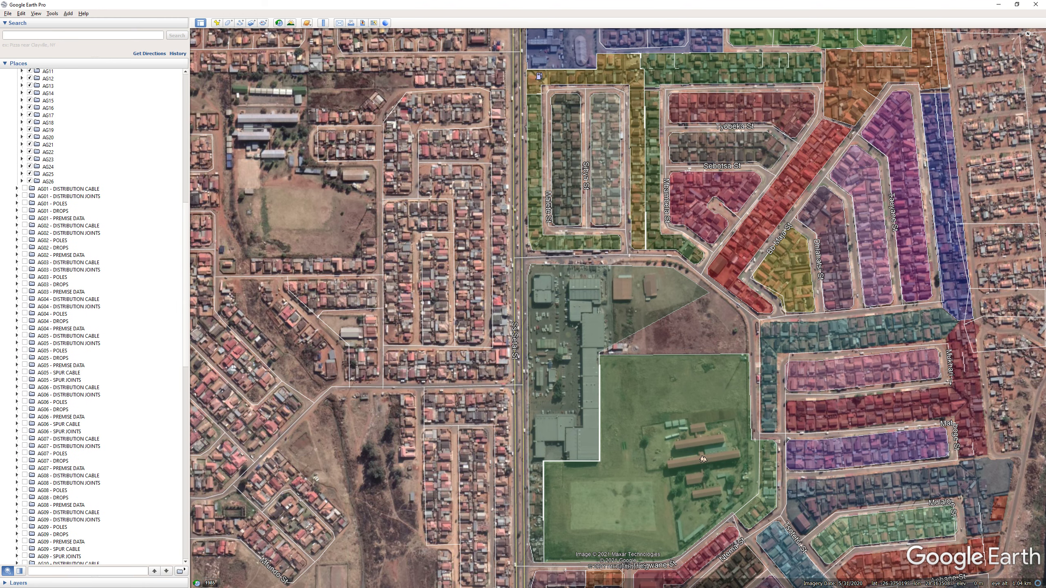
{"action": "left_click", "coordinate": [52, 203]}
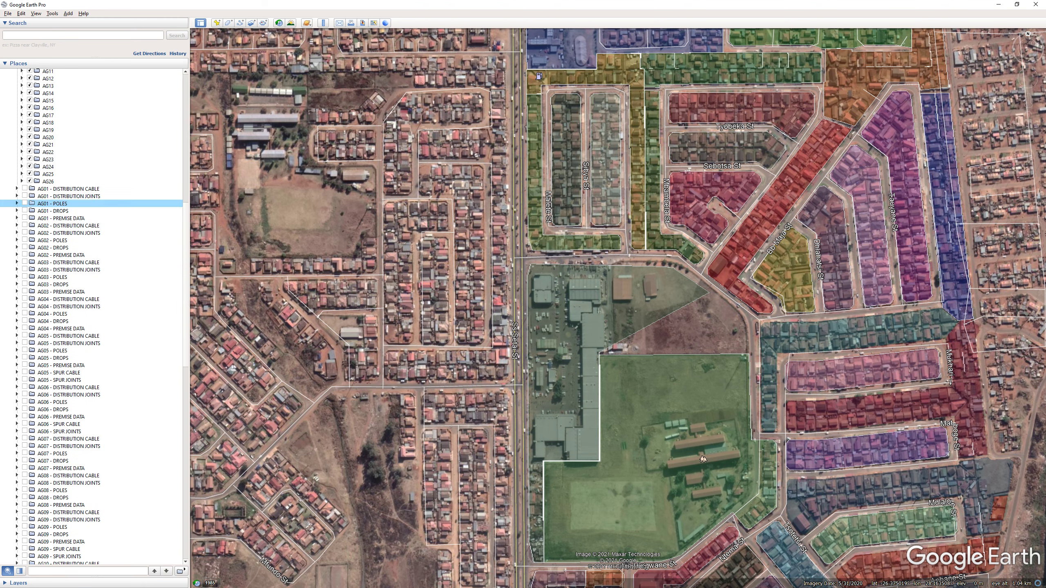
{"action": "key", "text": "Down"}
{"action": "key", "text": "Down"}
{"action": "key", "text": "Down"}
{"action": "key", "text": "Down"}
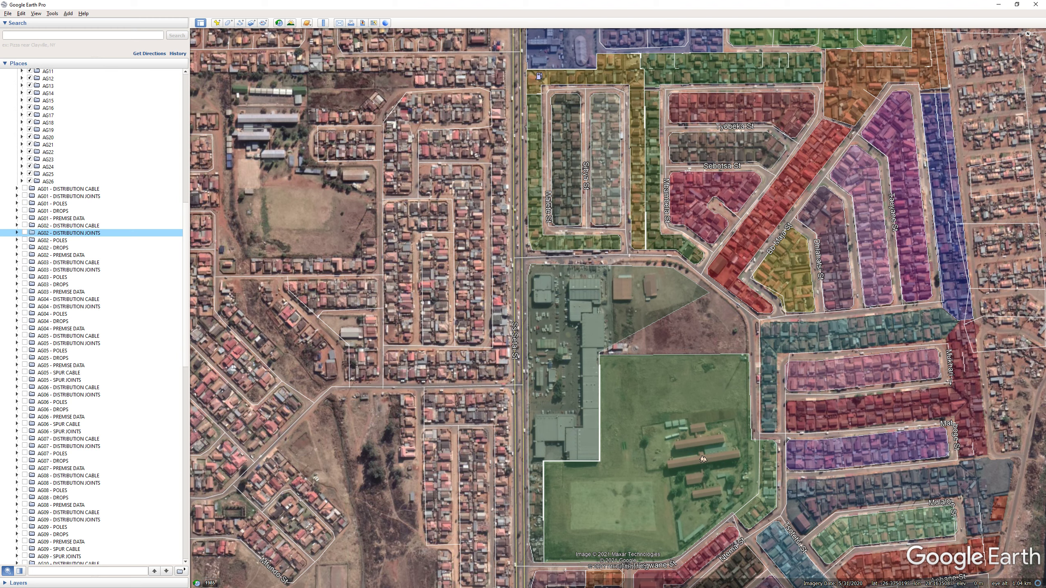
{"action": "key", "text": "Up"}
{"action": "key", "text": "Up"}
{"action": "key", "text": "Up"}
{"action": "key", "text": "Down"}
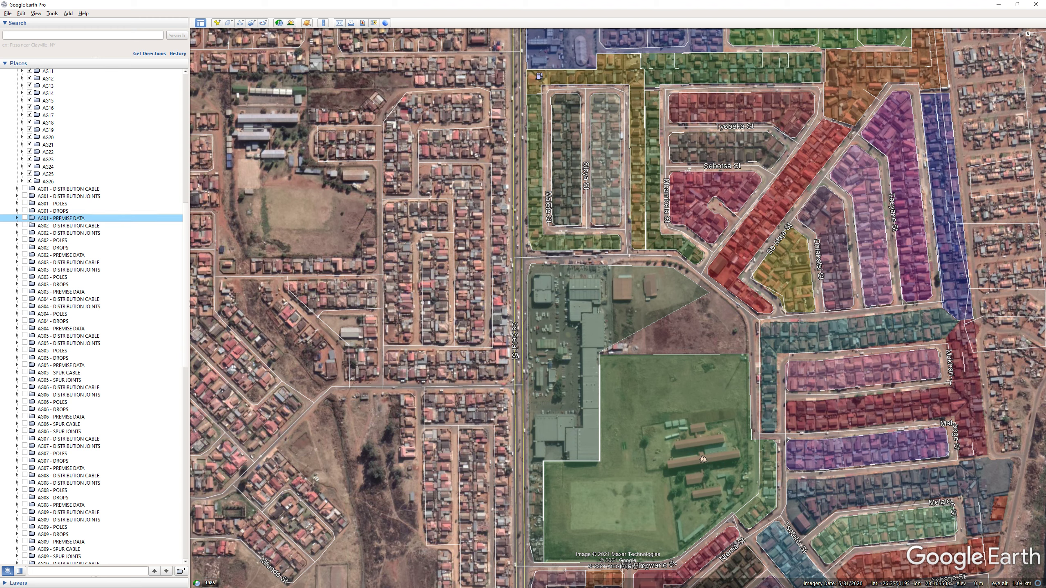
{"action": "key", "text": "Right"}
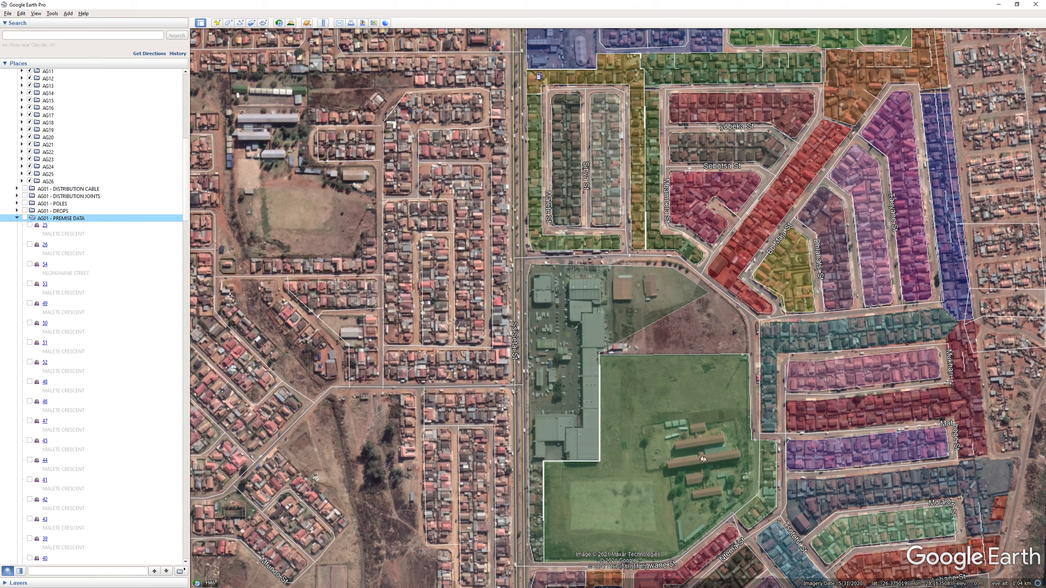
{"action": "key", "text": "Left"}
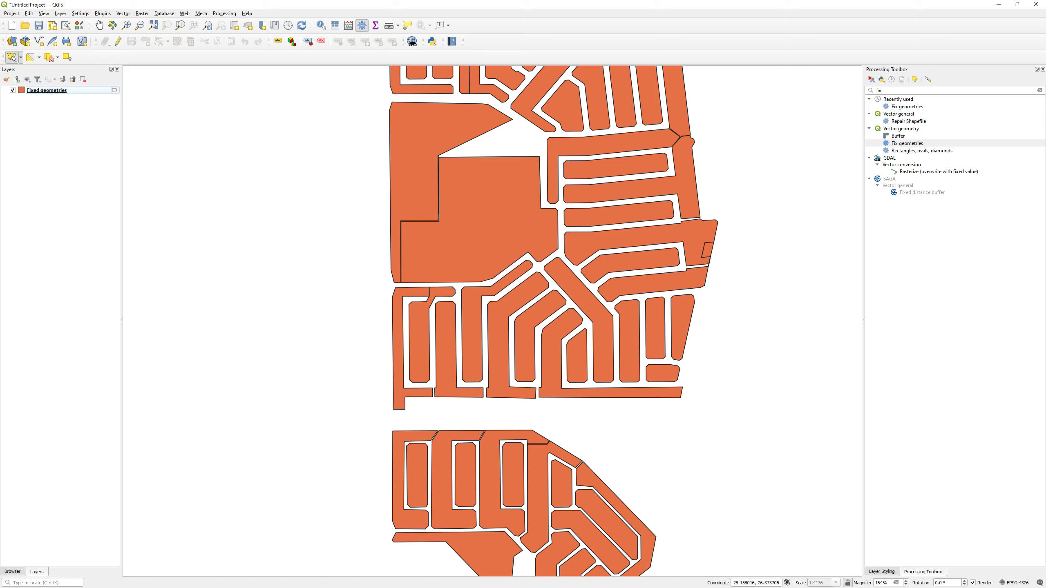
- Return to QGIS and open the Data Source Manager for adding a delimited text layer
{"action": "left_click", "coordinate": [80, 13]}
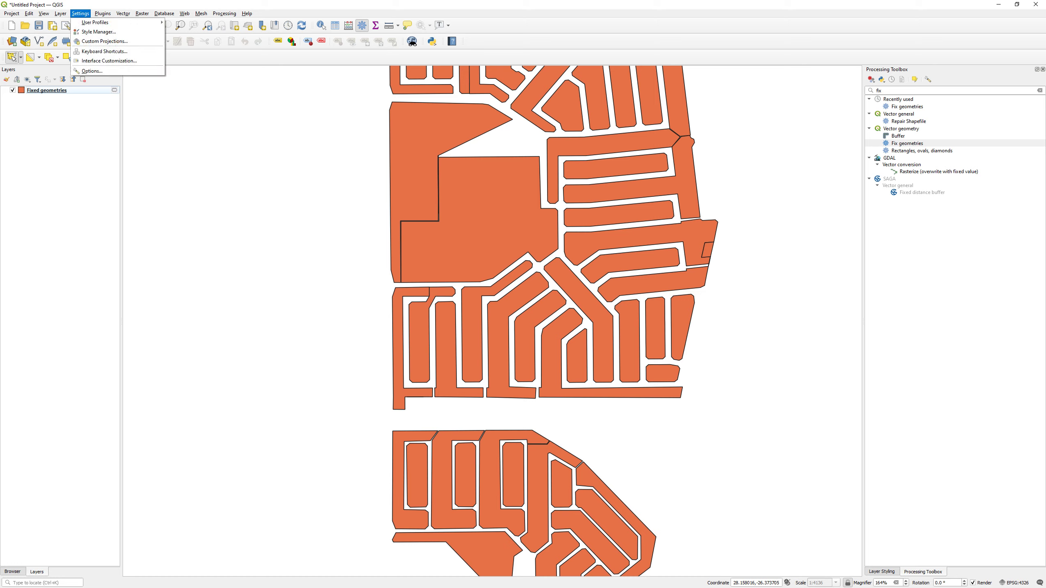
{"action": "mouse_move", "coordinate": [60, 14]}
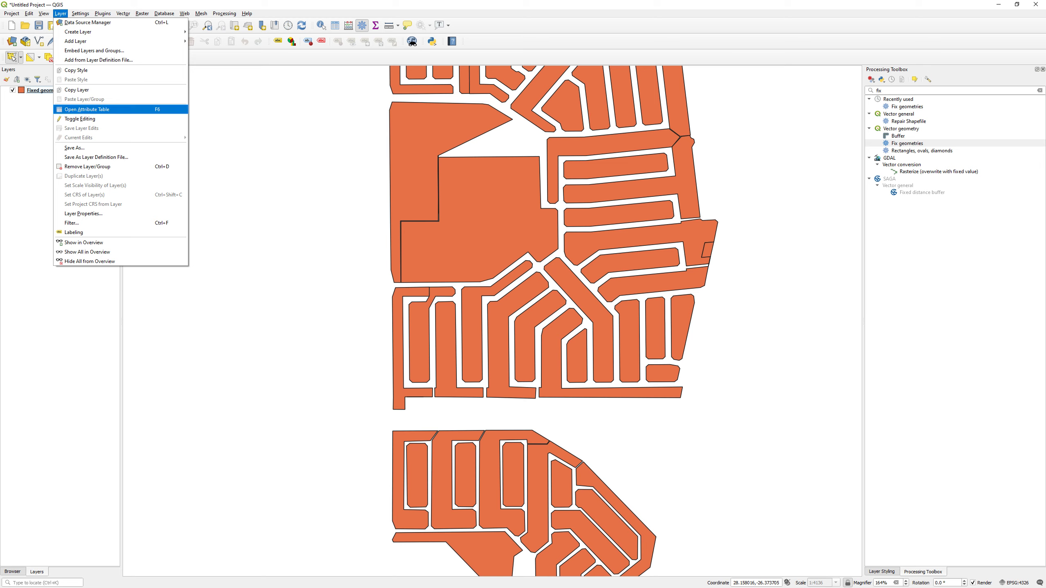
{"action": "mouse_move", "coordinate": [83, 41]}
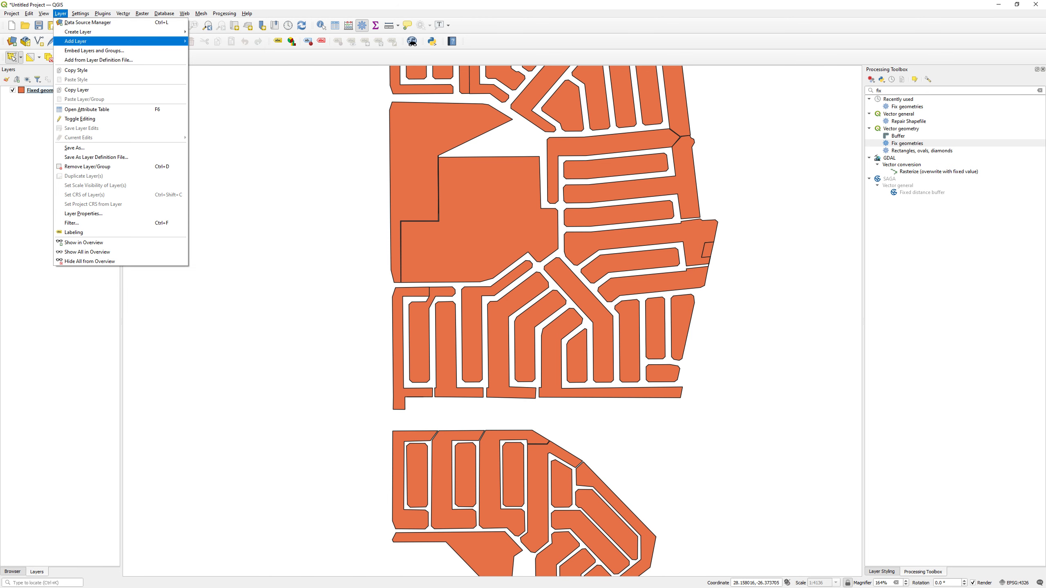
{"action": "key", "text": "Right"}
{"action": "key", "text": "Down"}
{"action": "key", "text": "Down"}
{"action": "key", "text": "Down"}
{"action": "key", "text": "Down"}
{"action": "key", "text": "Down"}
{"action": "key", "text": "Down"}
{"action": "key", "text": "Down"}
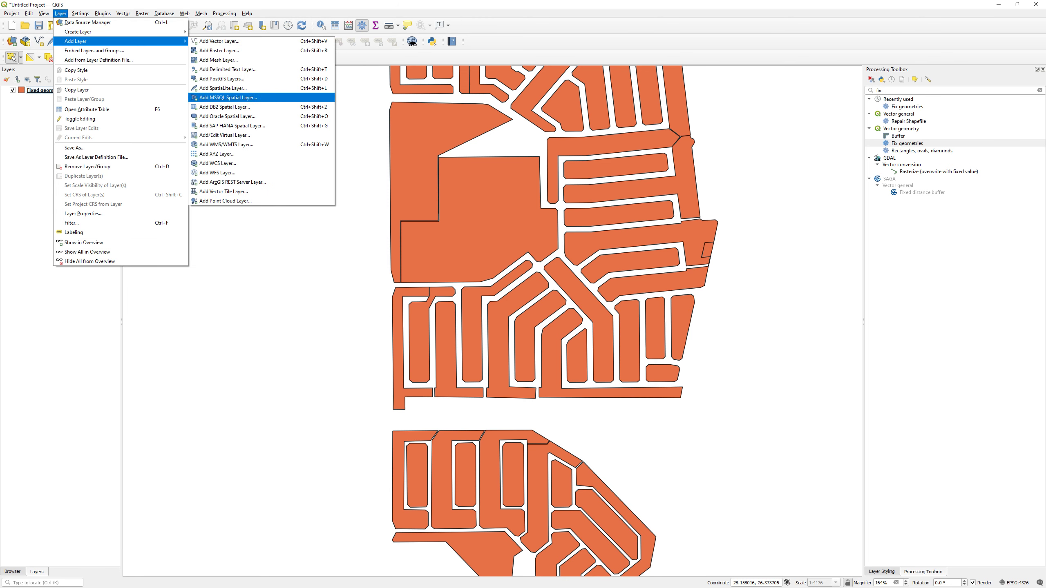
{"action": "key", "text": "Up"}
{"action": "key", "text": "Up"}
{"action": "key", "text": "Up"}
{"action": "key", "text": "Up"}
{"action": "key", "text": "Escape"}
{"action": "key", "text": "Escape"}
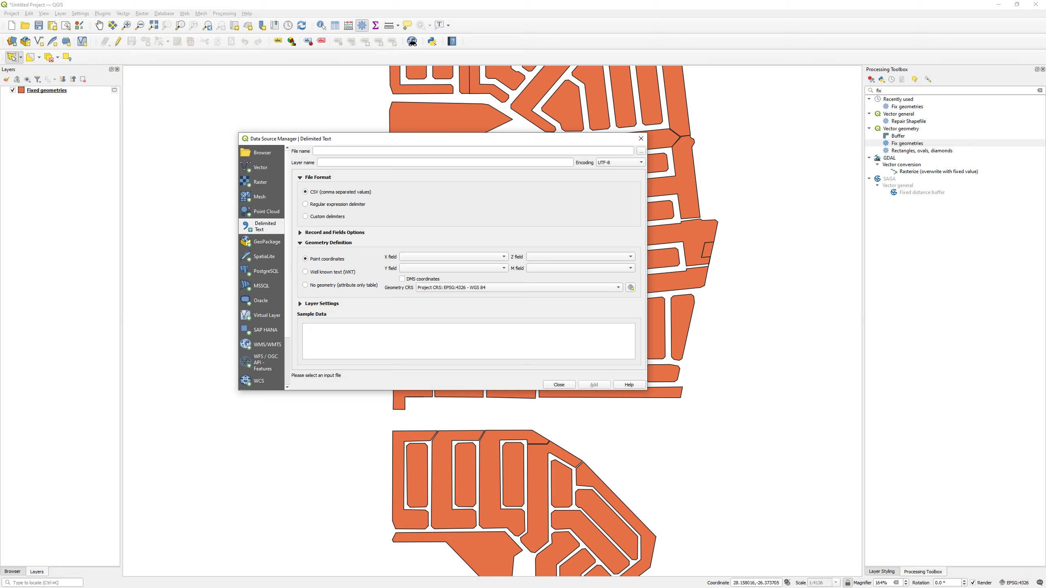
{"action": "left_click", "coordinate": [641, 151]}
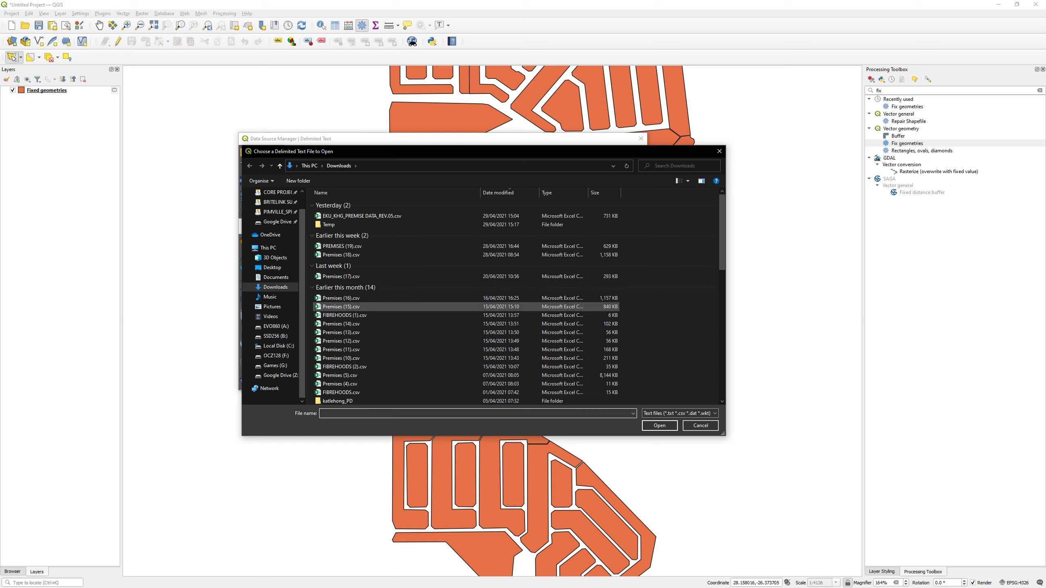
{"action": "scroll", "coordinate": [342, 306], "scroll_direction": "down", "scroll_amount": 5}
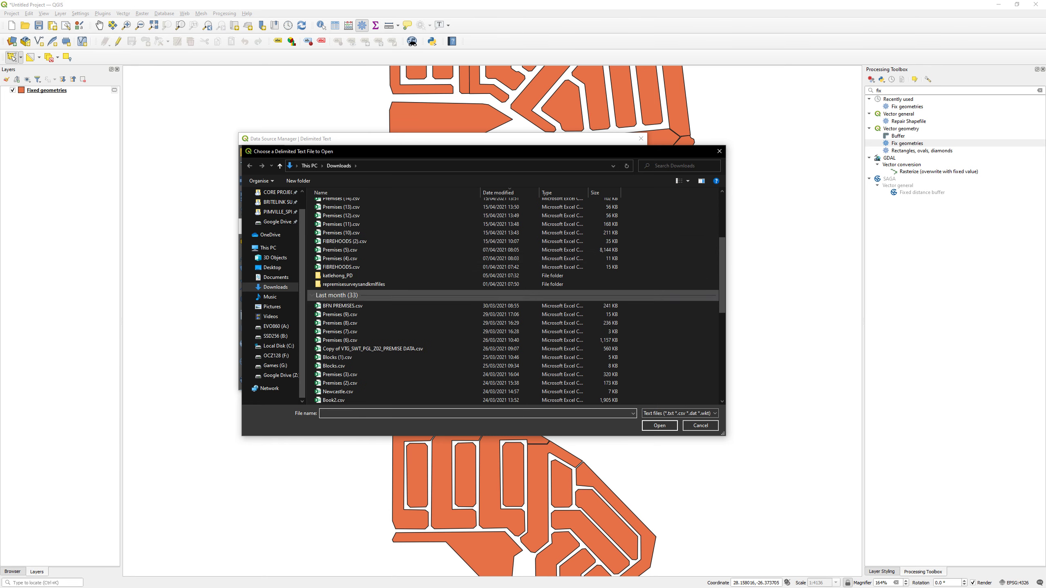
{"action": "scroll", "coordinate": [342, 341], "scroll_direction": "up", "scroll_amount": 5}
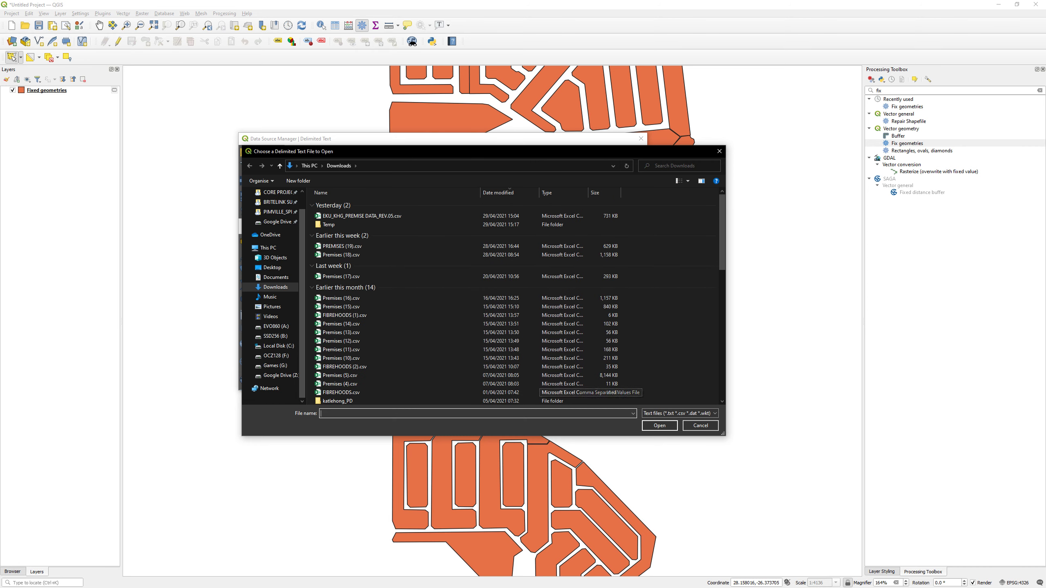
{"action": "left_click", "coordinate": [701, 426]}
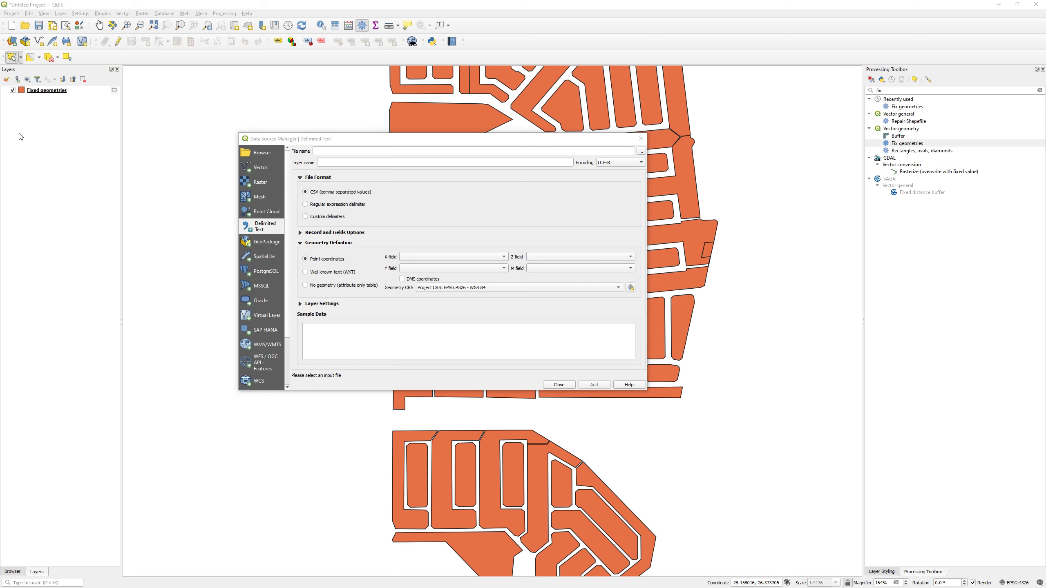
- Switch to File Explorer, open the Premise Data folder inside PLANNING and locate VTG_EKU_KTH_Z01_P01_PREMISE DATA_REV.04.csv
{"action": "key", "text": "alt+Tab"}
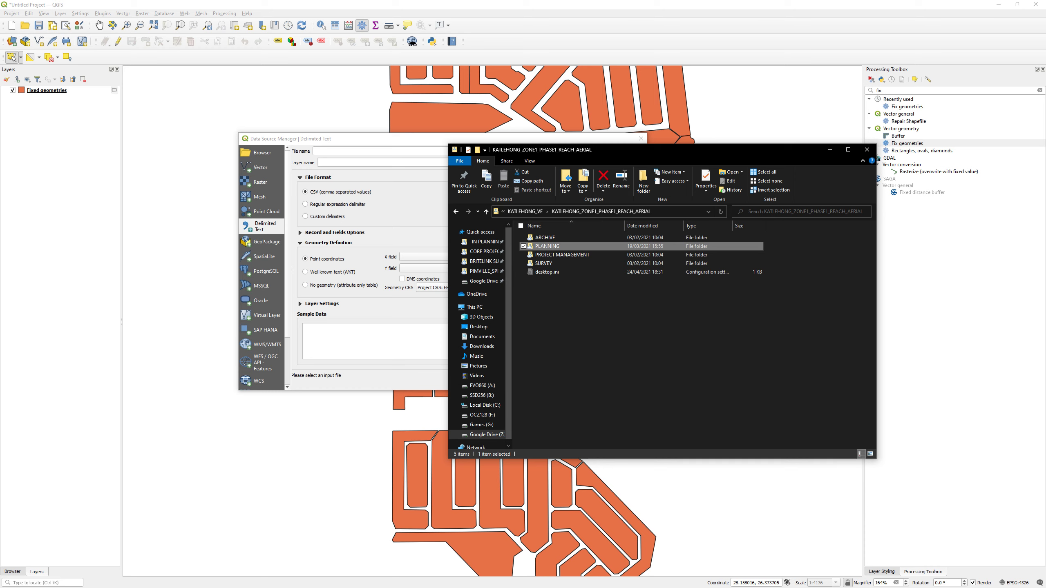
{"action": "key", "text": "Return"}
{"action": "key", "text": "Down"}
{"action": "key", "text": "Down"}
{"action": "key", "text": "Down"}
{"action": "key", "text": "Down"}
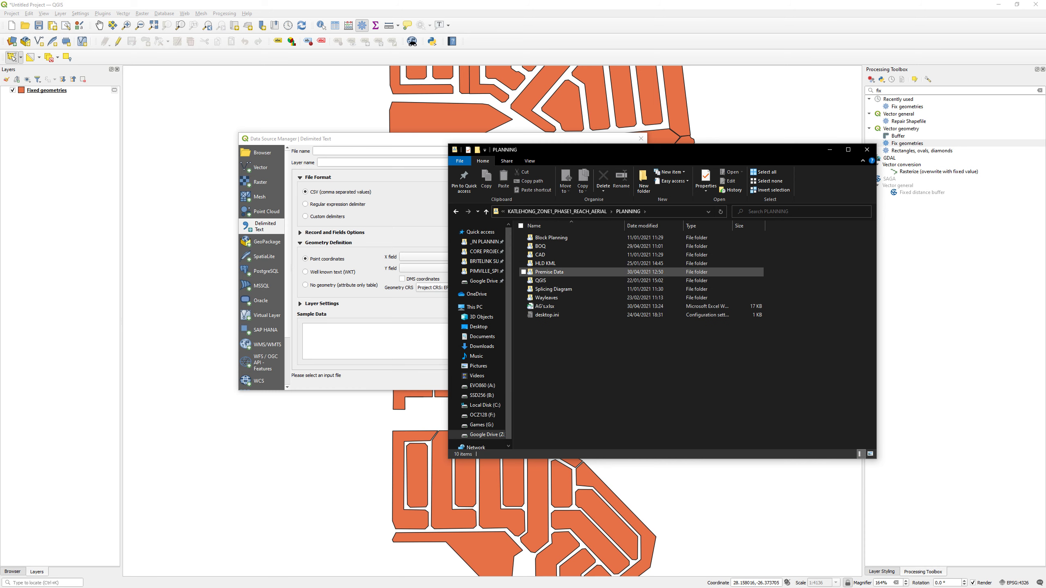
{"action": "key", "text": "Return"}
{"action": "left_click", "coordinate": [585, 263]}
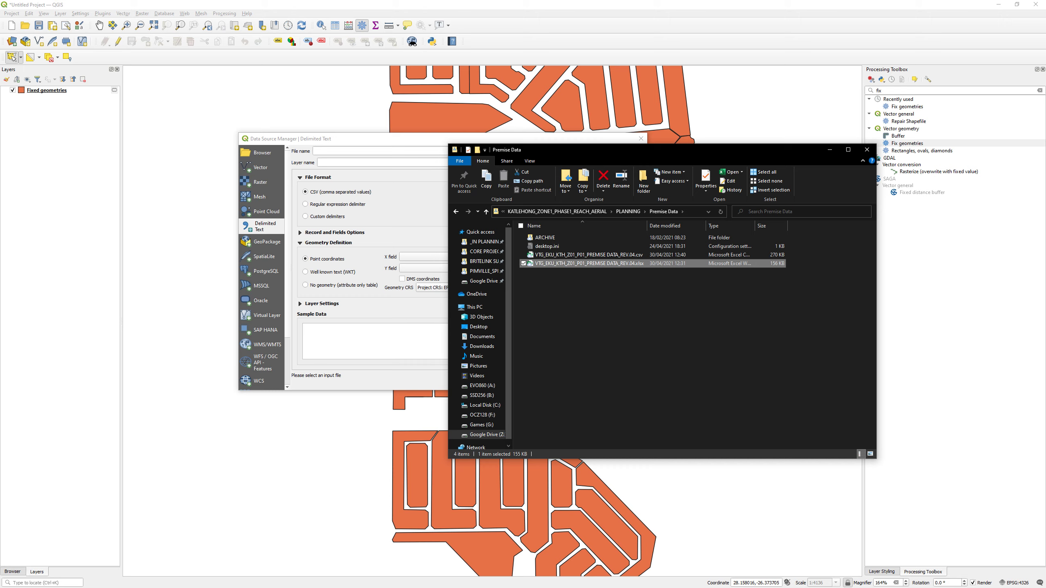
{"action": "key", "text": "F2"}
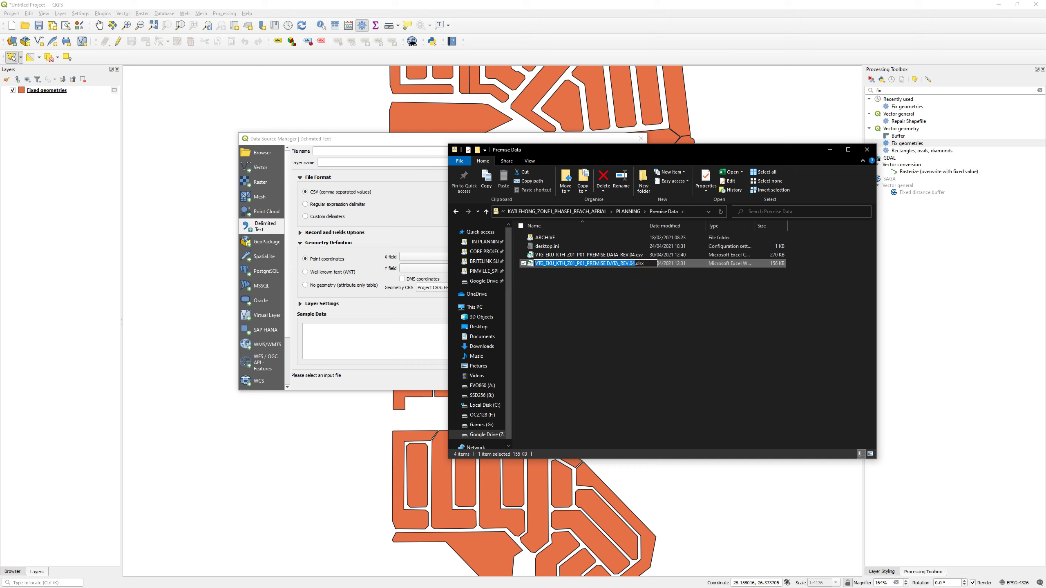
{"action": "key", "text": "Escape"}
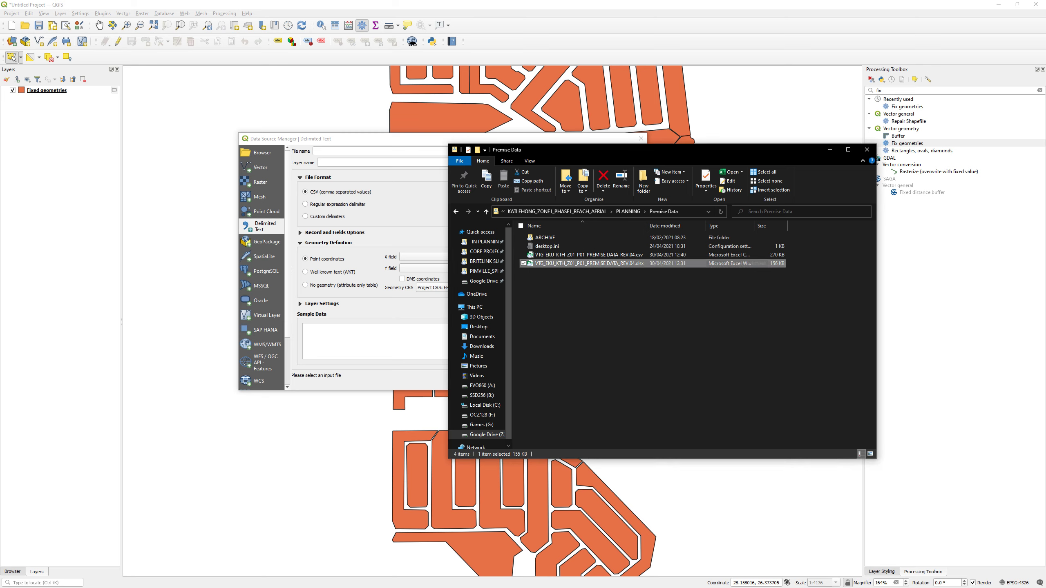
{"action": "left_click", "coordinate": [588, 255]}
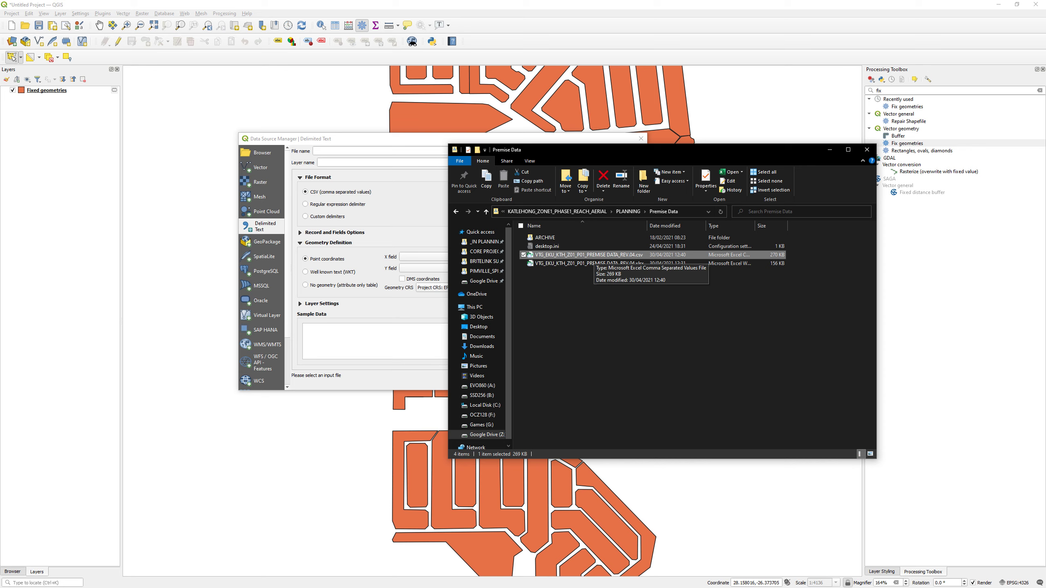
- Open VTG_EKU_KTH_Z01_P01_PREMISE DATA_REV.04.xlsx in Excel and review the file type choices for saving a copy, without saving
{"action": "left_click", "coordinate": [589, 263]}
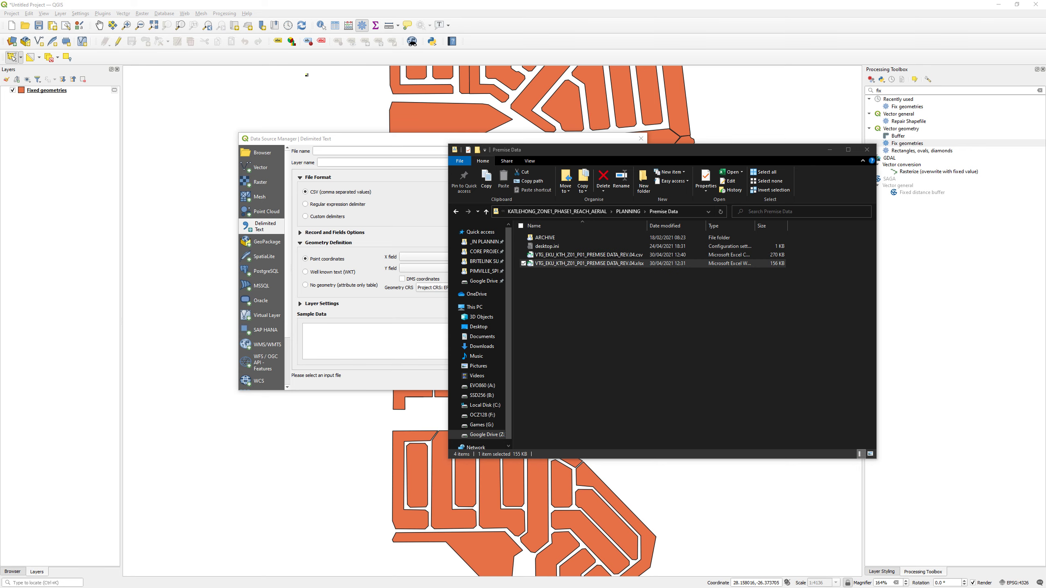
{"action": "double_click", "coordinate": [588, 263]}
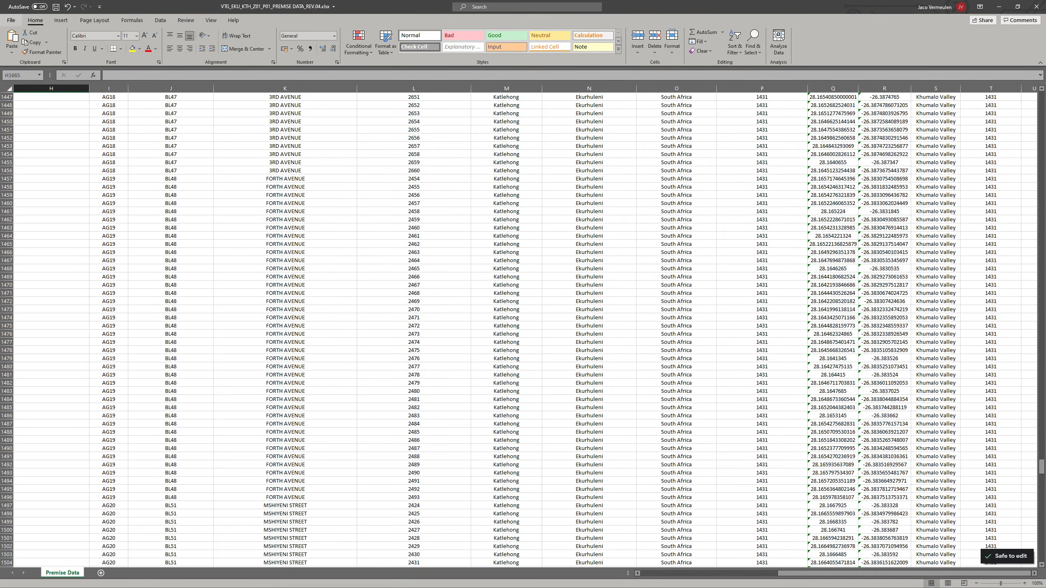
{"action": "left_click", "coordinate": [12, 20]}
{"action": "left_click", "coordinate": [26, 130]}
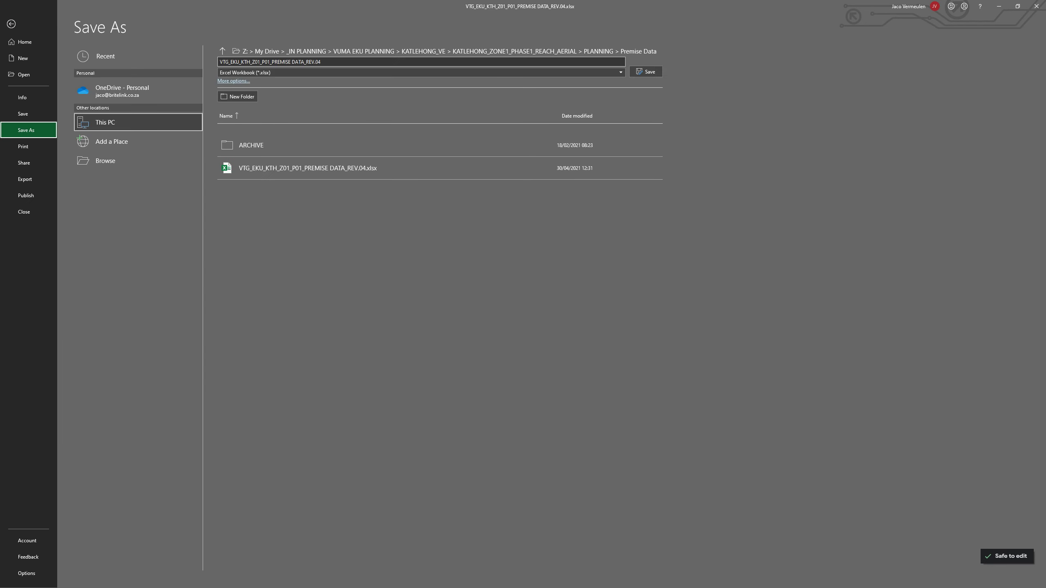
{"action": "left_click", "coordinate": [412, 73]}
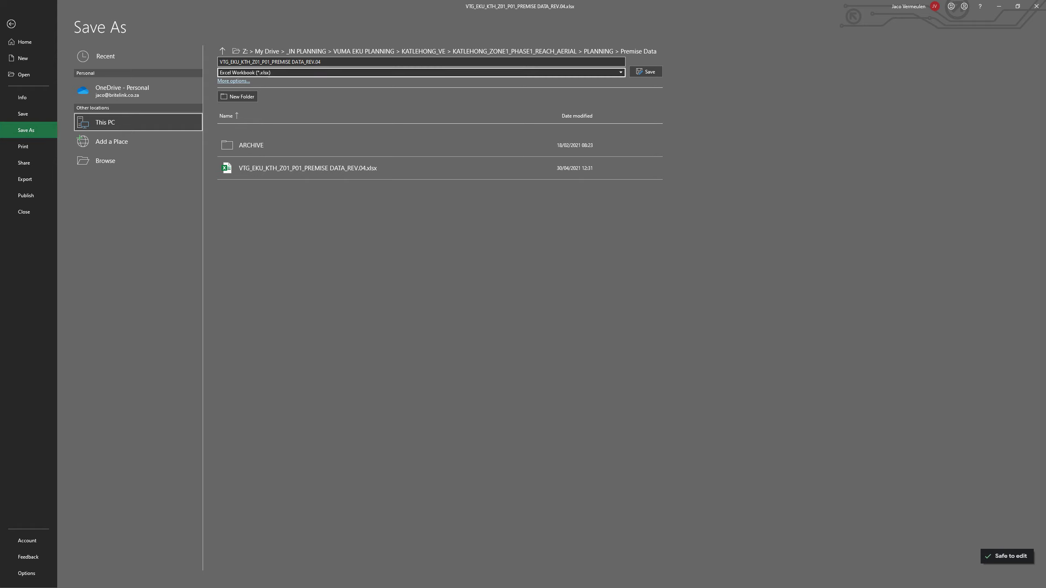
{"action": "left_click", "coordinate": [412, 113]}
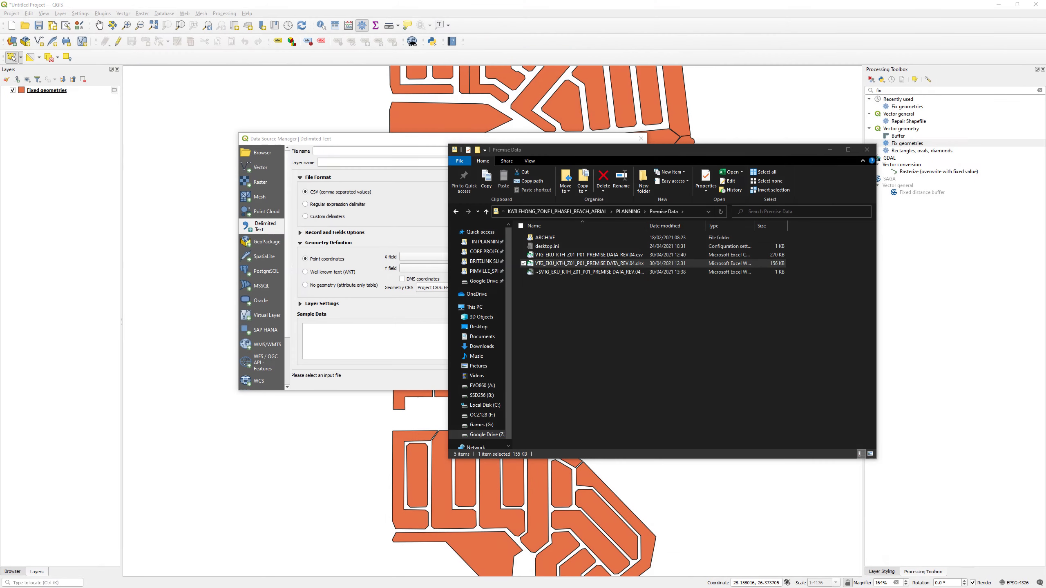
- Set VTG_EKU_KTH_Z01_P01_PREMISE DATA_REV.04.csv from the Premise Data folder as the input file of the delimited text layer in QGIS
{"action": "left_click", "coordinate": [589, 255]}
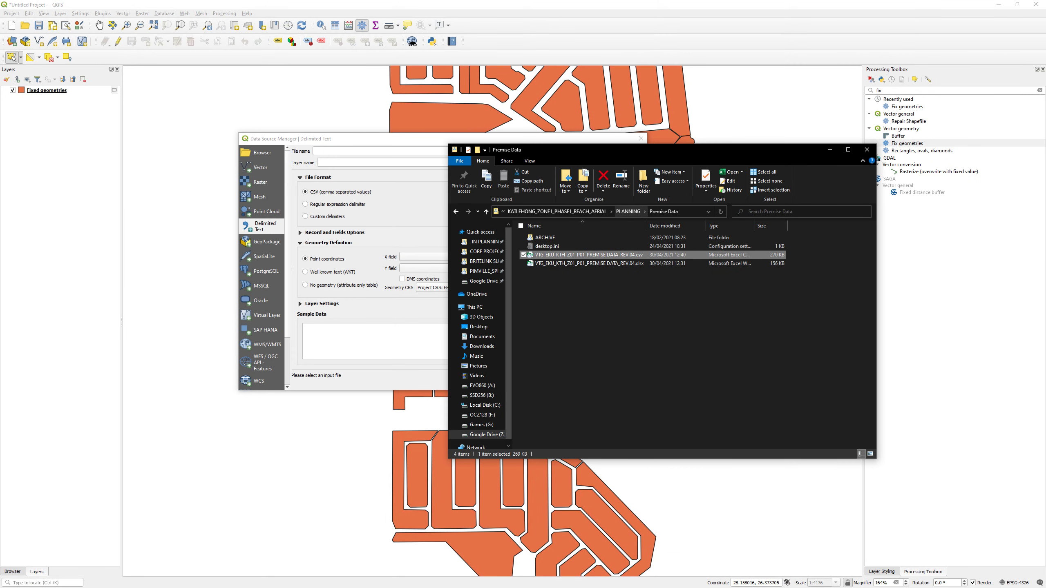
{"action": "left_click_drag", "start_coordinate": [670, 149], "coordinate": [909, 115]}
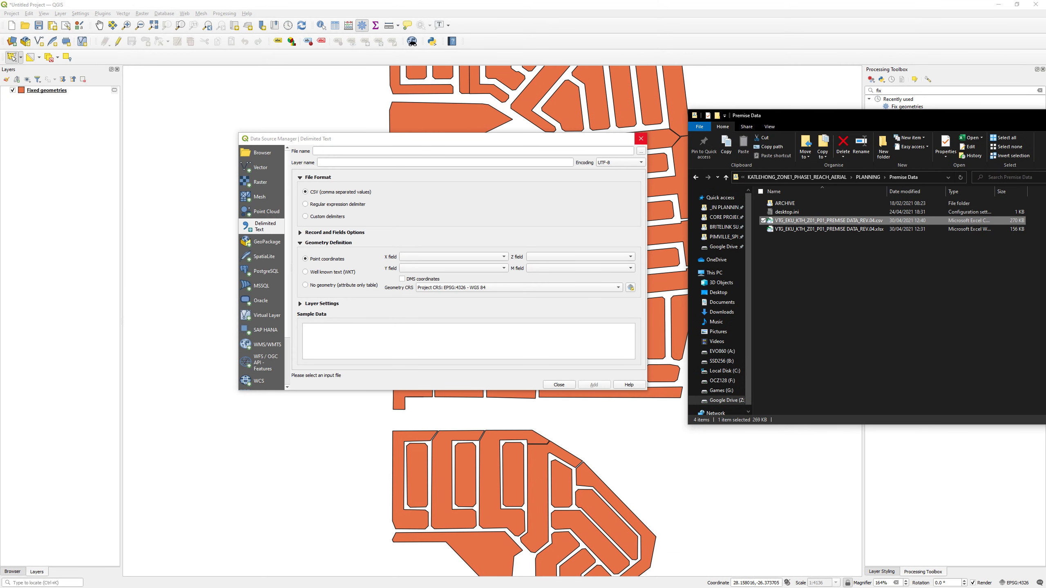
{"action": "left_click_drag", "start_coordinate": [817, 221], "coordinate": [525, 152]}
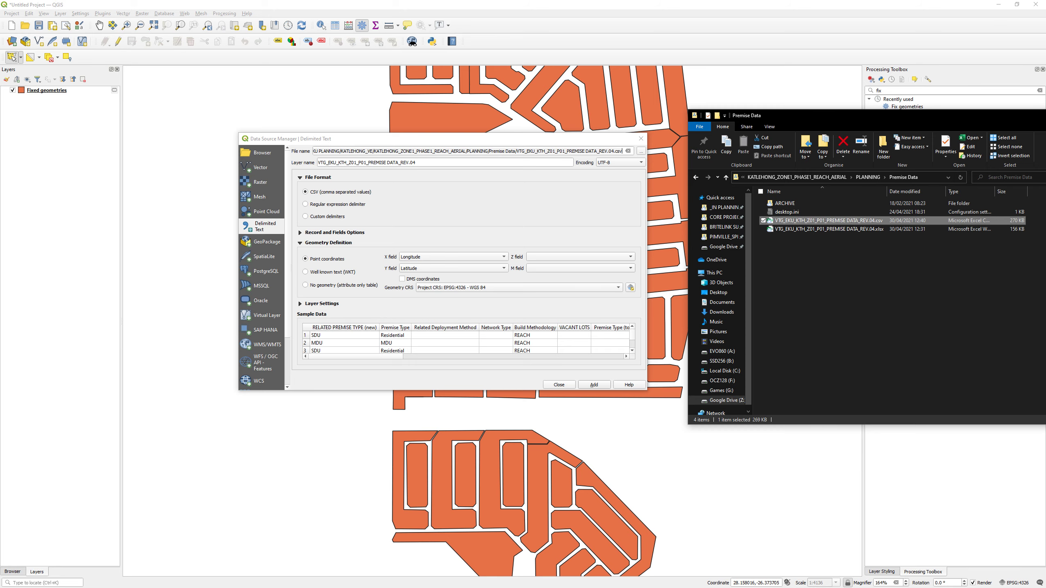
- Keep Project CRS: EPSG:4326 - WGS 84 as the geometry CRS, add the premise point layer and close the Data Source Manager
{"action": "left_click", "coordinate": [505, 288]}
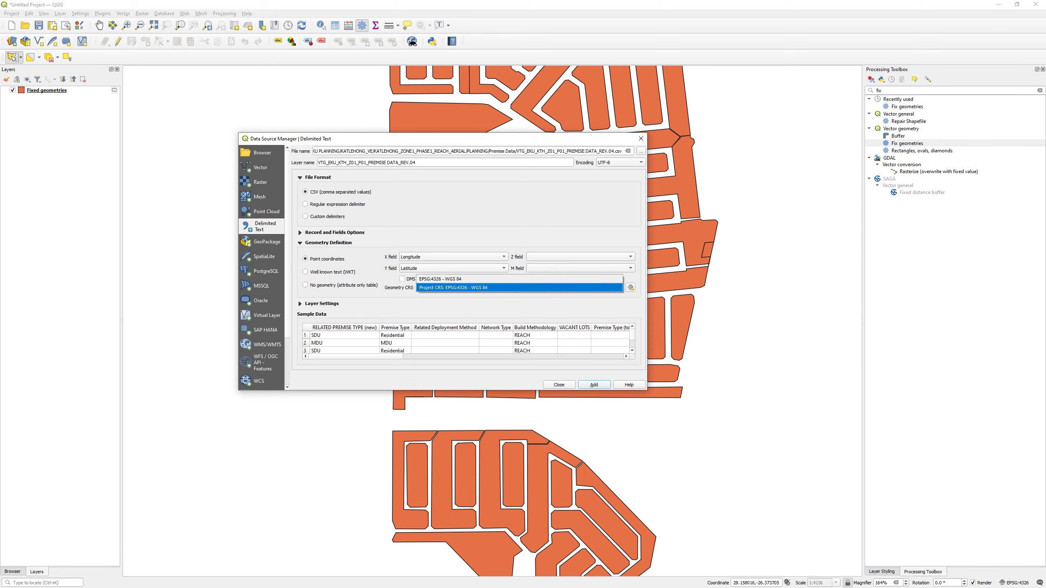
{"action": "key", "text": "Return"}
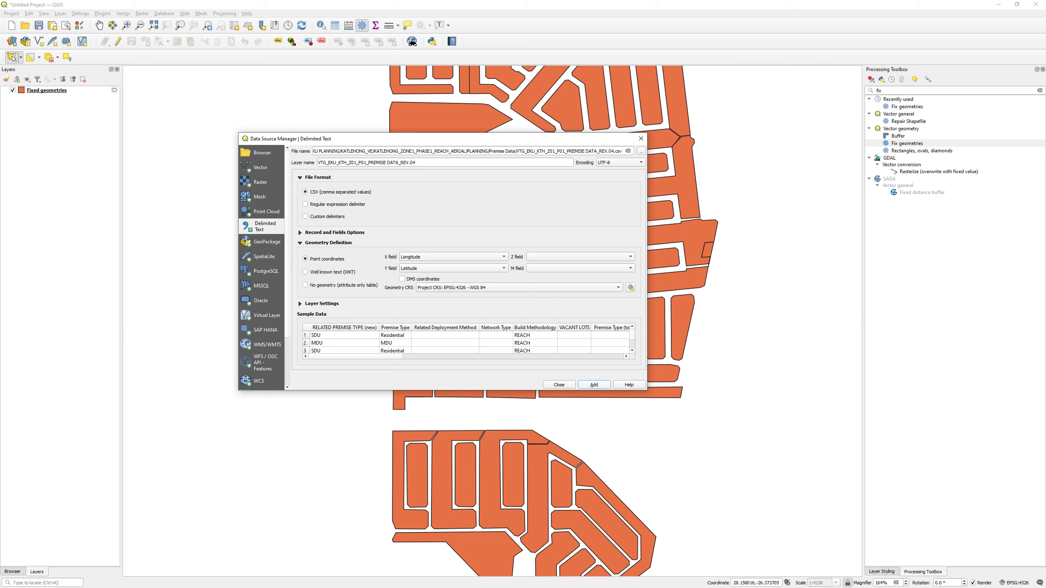
{"action": "left_click", "coordinate": [593, 384]}
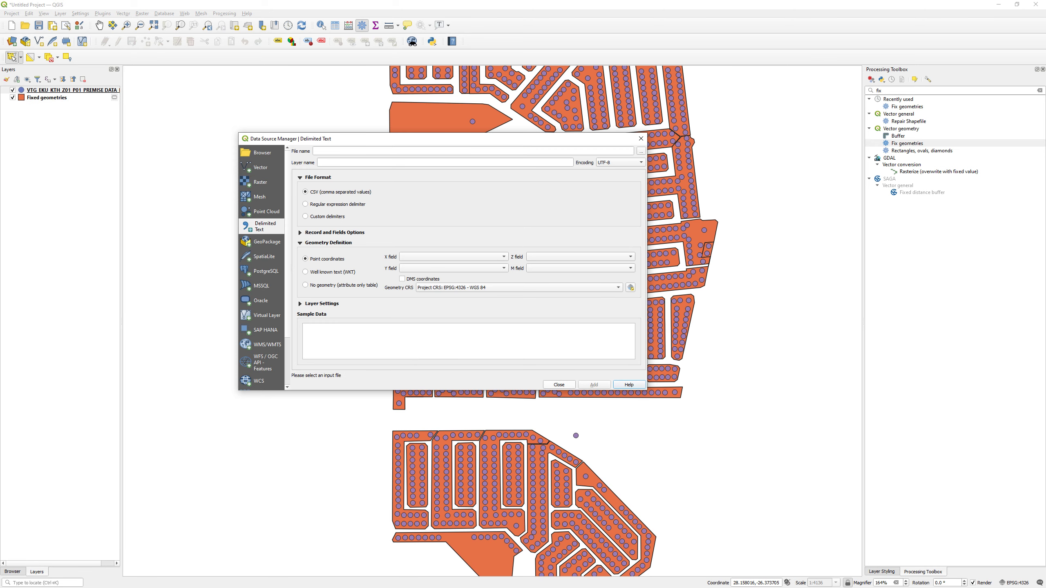
{"action": "left_click", "coordinate": [559, 385]}
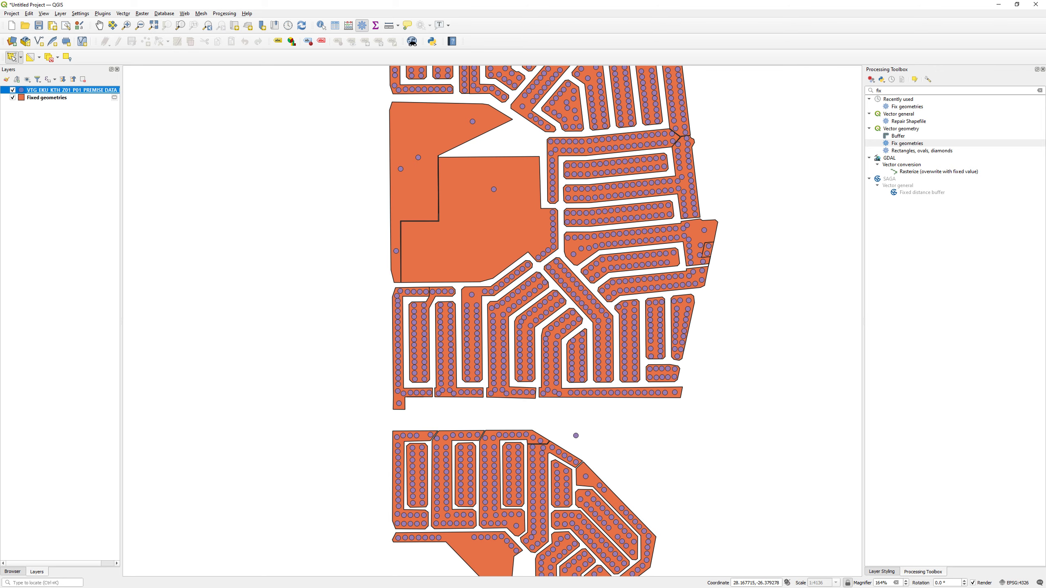
- Switch to the Book1 workbook in Excel, examine the longitude values in column Q, and return to QGIS
{"action": "left_click_drag", "start_coordinate": [349, 4], "coordinate": [381, 41]}
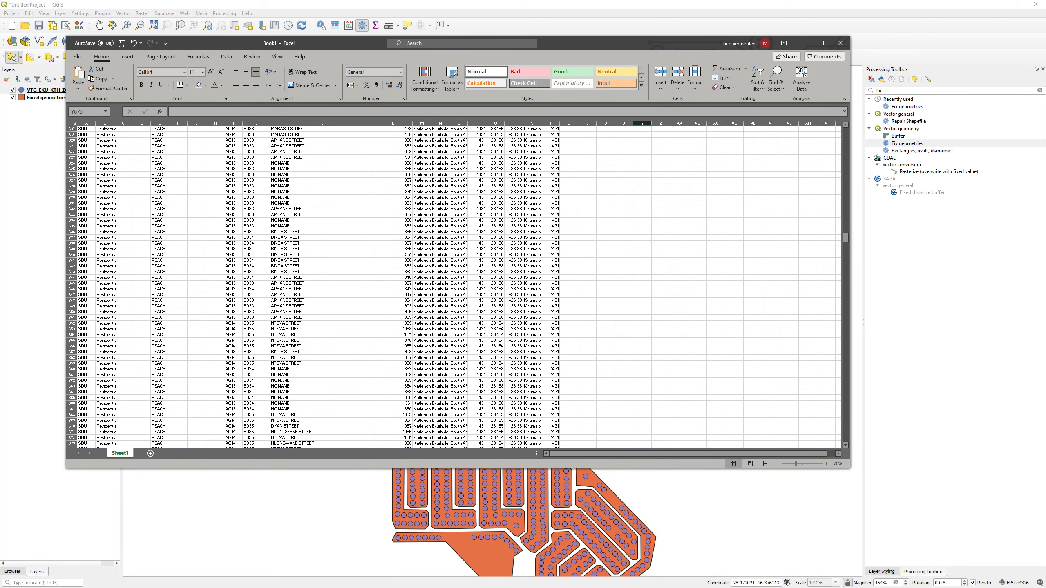
{"action": "left_click", "coordinate": [495, 260]}
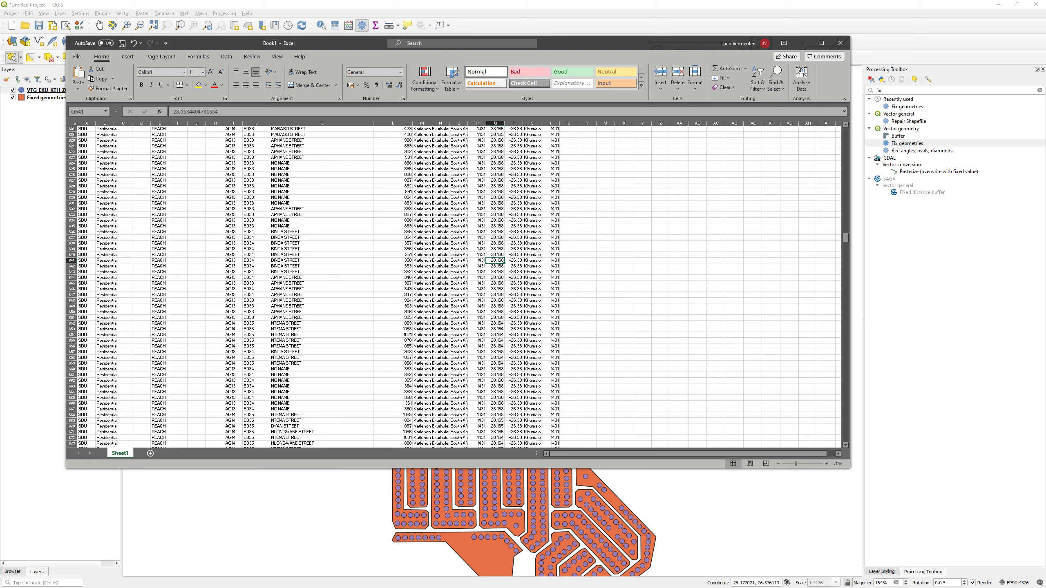
{"action": "mouse_move", "coordinate": [495, 261]}
{"action": "left_mouse_down"}
{"action": "mouse_move", "coordinate": [495, 241]}
{"action": "mouse_move", "coordinate": [495, 254]}
{"action": "left_mouse_up"}
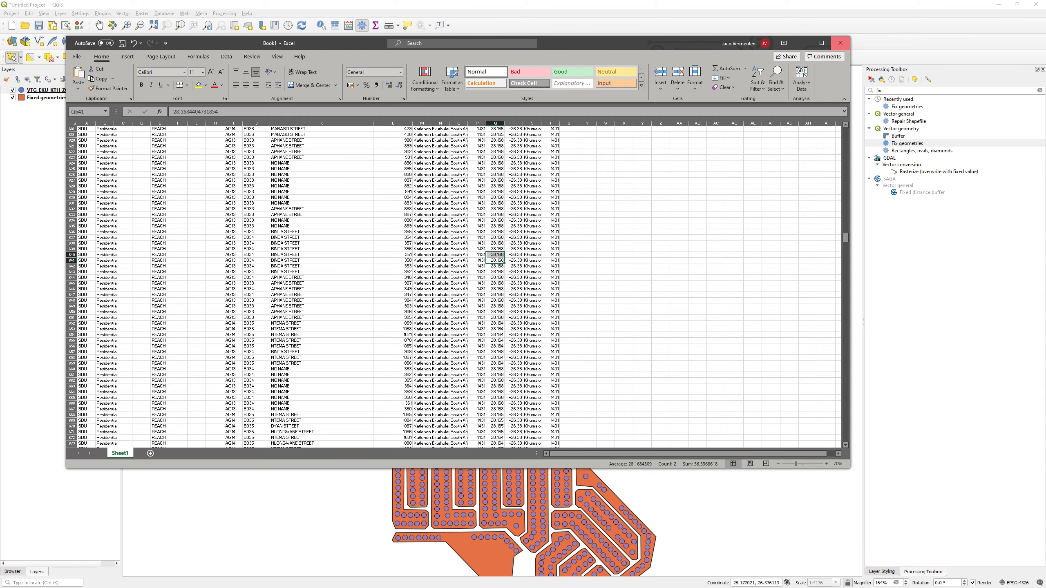
{"action": "left_click", "coordinate": [840, 43]}
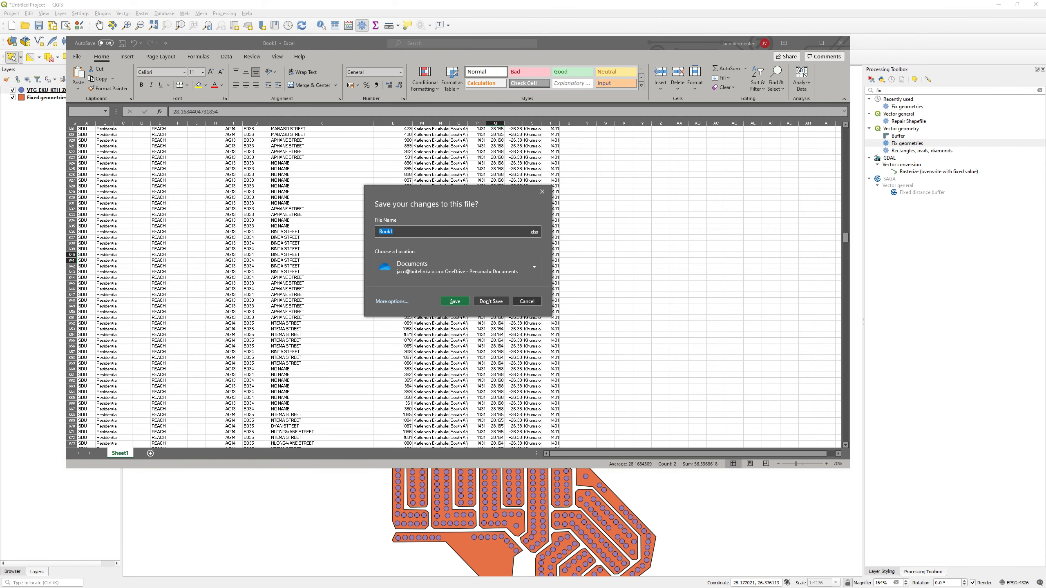
{"action": "key", "text": "n"}
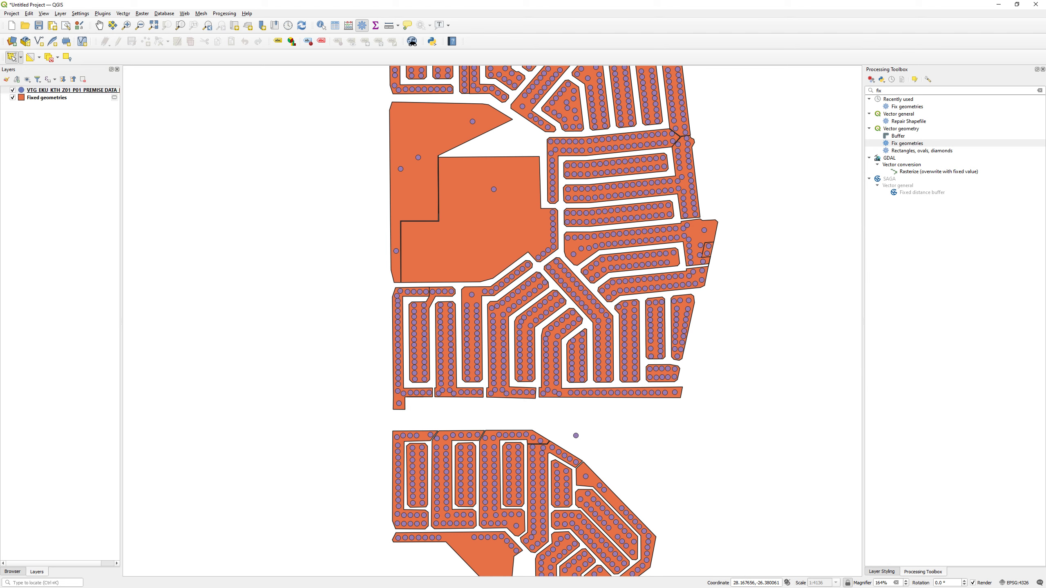
{"action": "left_click", "coordinate": [645, 365]}
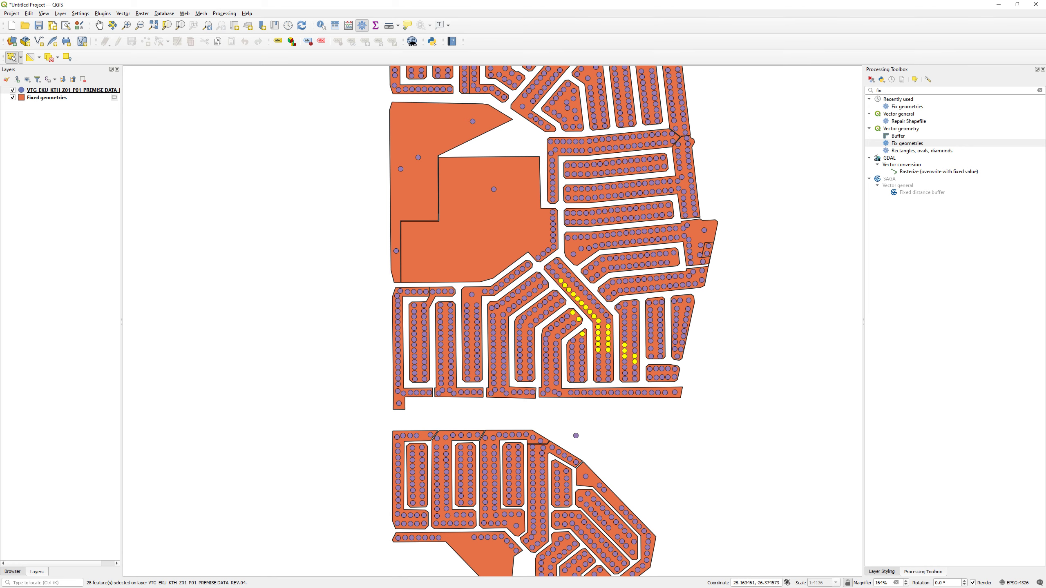
{"action": "left_click", "coordinate": [99, 26]}
{"action": "left_click_drag", "start_coordinate": [420, 198], "coordinate": [440, 366]}
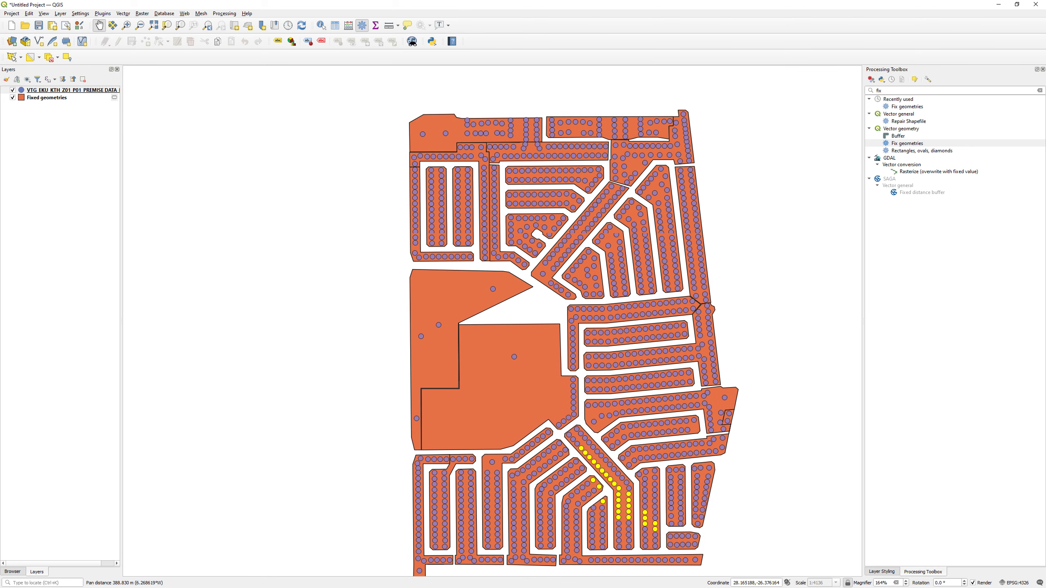
{"action": "left_click", "coordinate": [49, 58]}
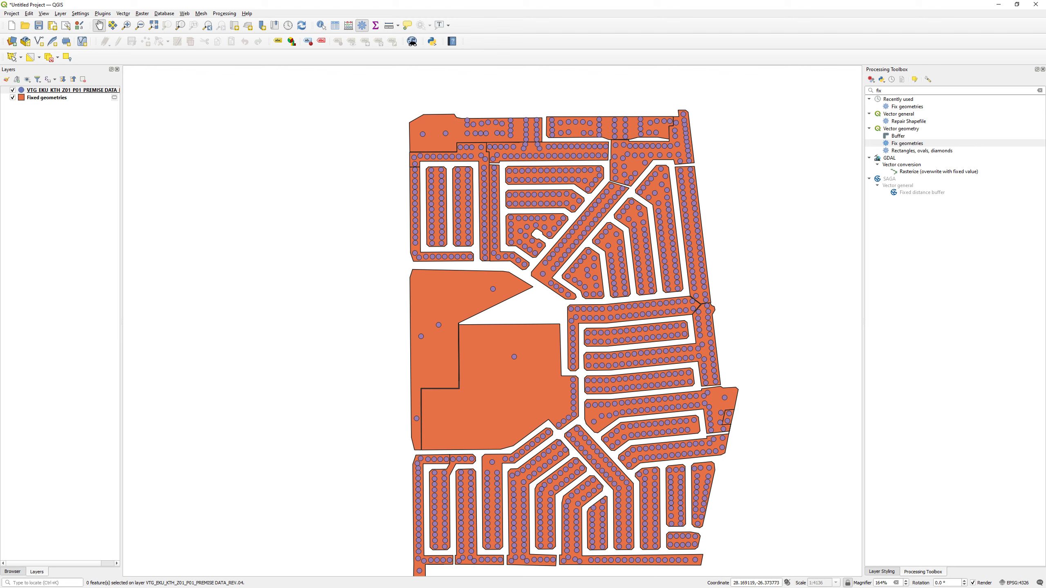
- Search the processing algorithms for "join" and open Join attributes by location
{"action": "double_click", "coordinate": [879, 91]}
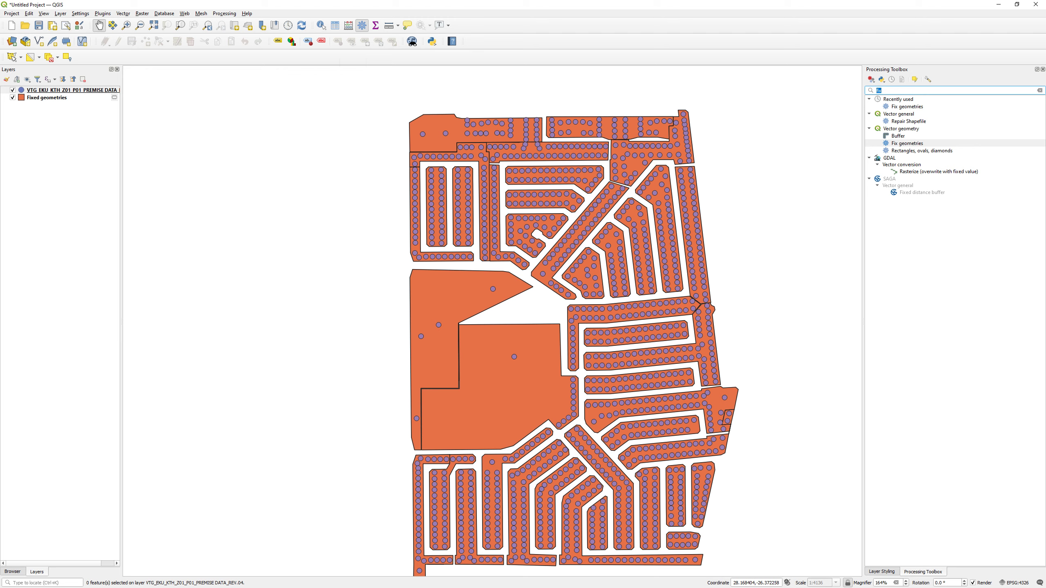
{"action": "double_click", "coordinate": [907, 144]}
{"action": "type", "text": "join"}
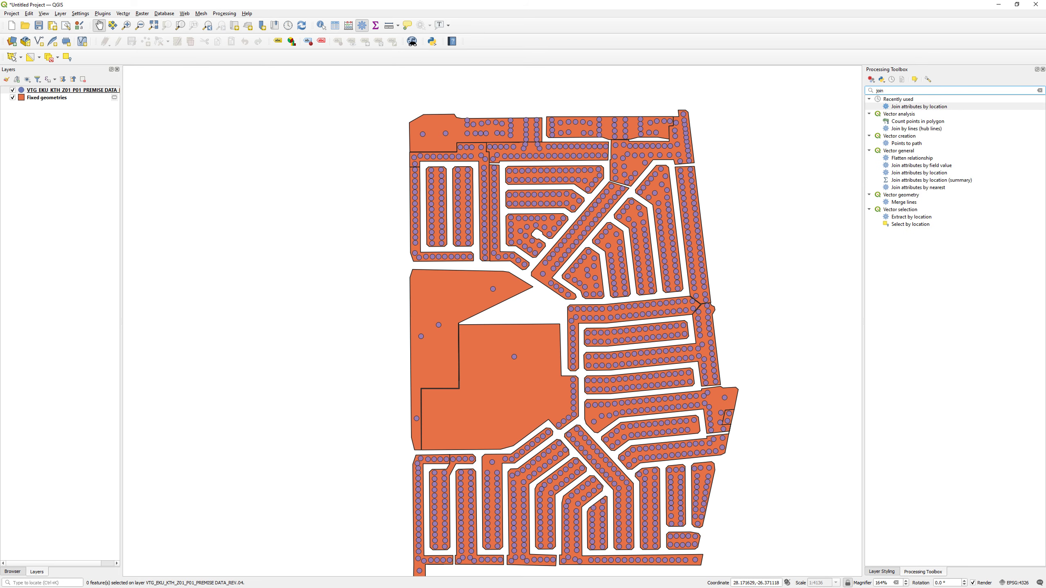
{"action": "key", "text": "Down"}
{"action": "key", "text": "Down"}
{"action": "key", "text": "Down"}
{"action": "key", "text": "Down"}
{"action": "key", "text": "Down"}
{"action": "key", "text": "Down"}
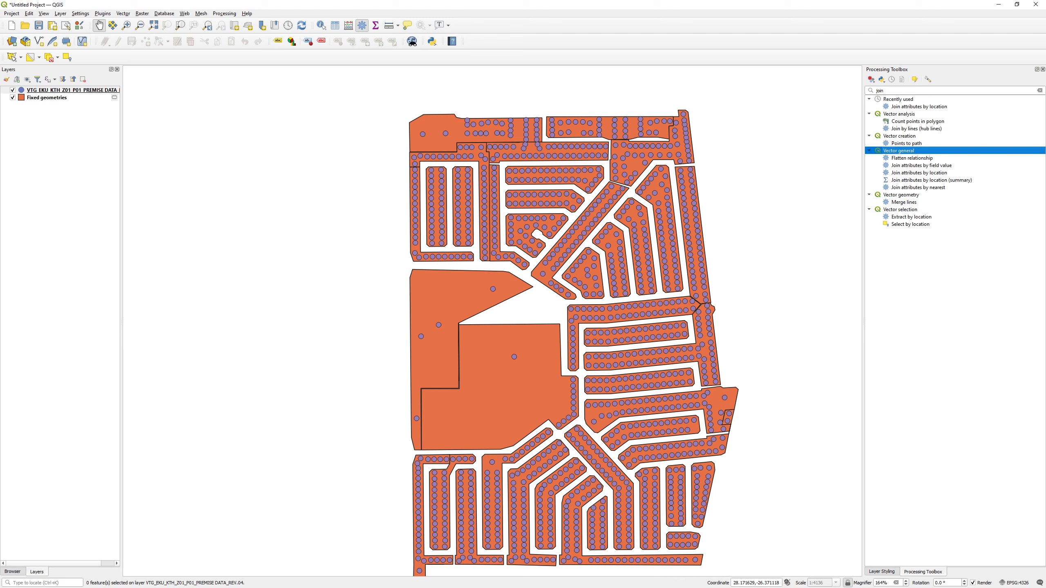
{"action": "key", "text": "Down"}
{"action": "key", "text": "Down"}
{"action": "key", "text": "Down"}
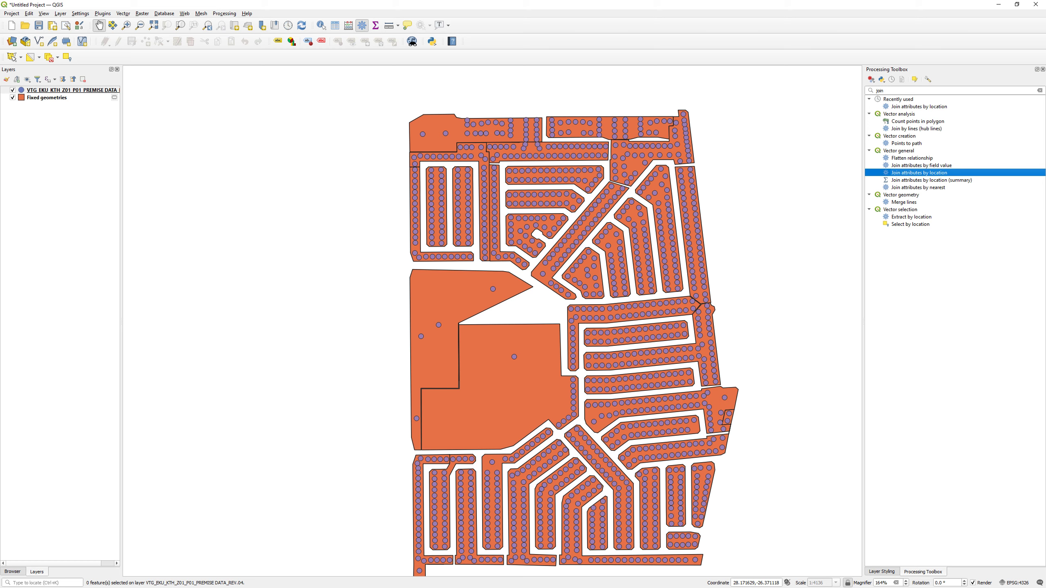
{"action": "key", "text": "Down"}
{"action": "key", "text": "Down"}
{"action": "key", "text": "Down"}
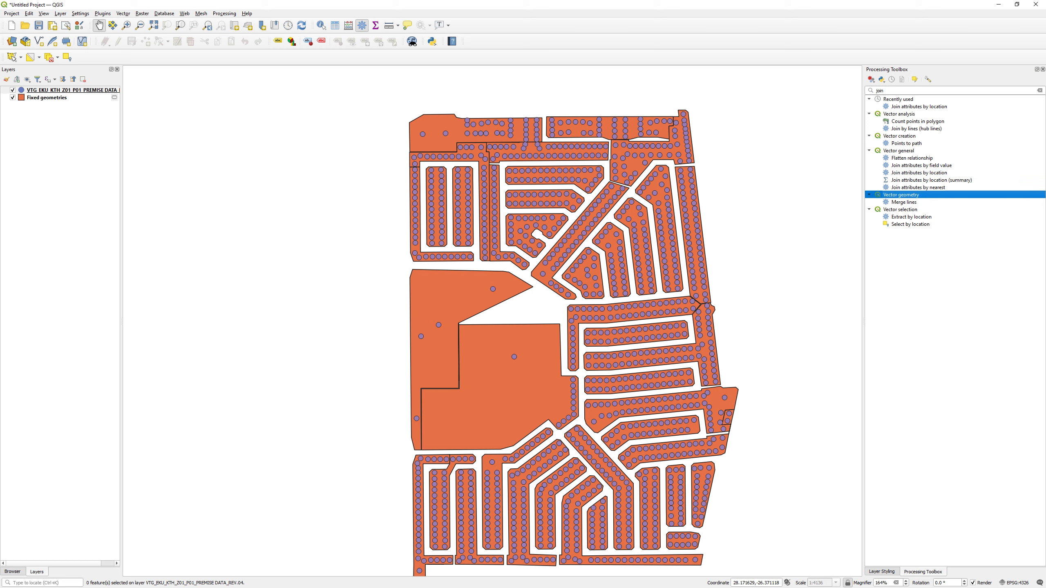
{"action": "key", "text": "Up"}
{"action": "key", "text": "Up"}
{"action": "key", "text": "Up"}
{"action": "key", "text": "Down"}
{"action": "key", "text": "Up"}
{"action": "key", "text": "Return"}
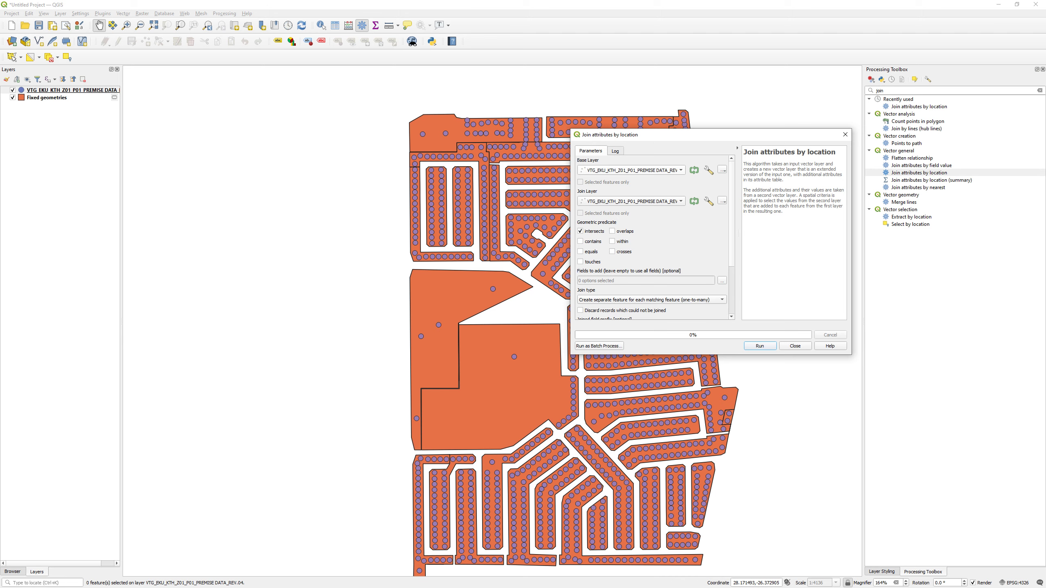
- Set Fixed geometries as the join layer and enable the overlaps, contains and within predicates in addition to intersects
{"action": "left_click", "coordinate": [659, 201]}
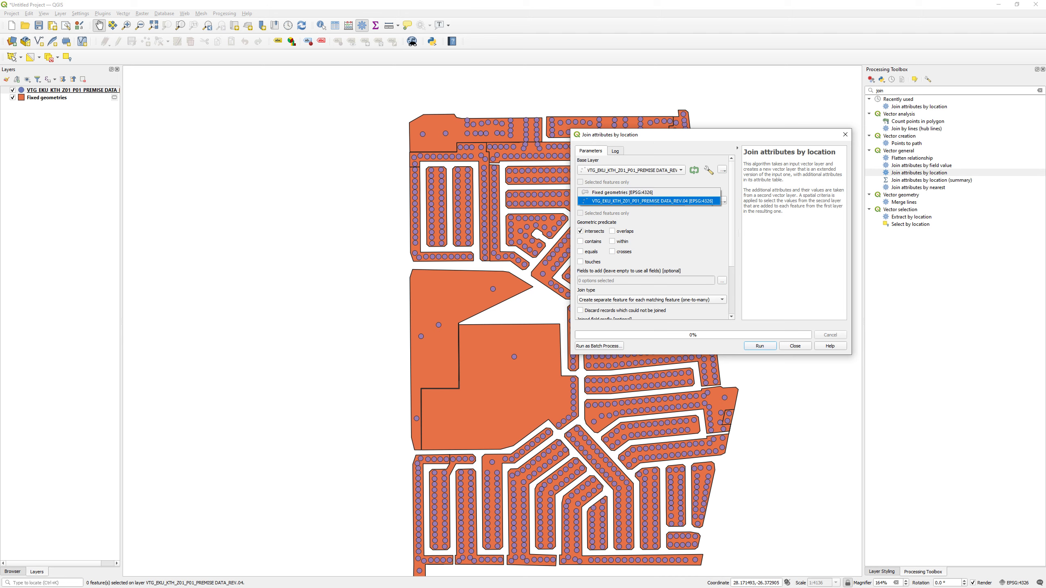
{"action": "key", "text": "Up"}
{"action": "key", "text": "Return"}
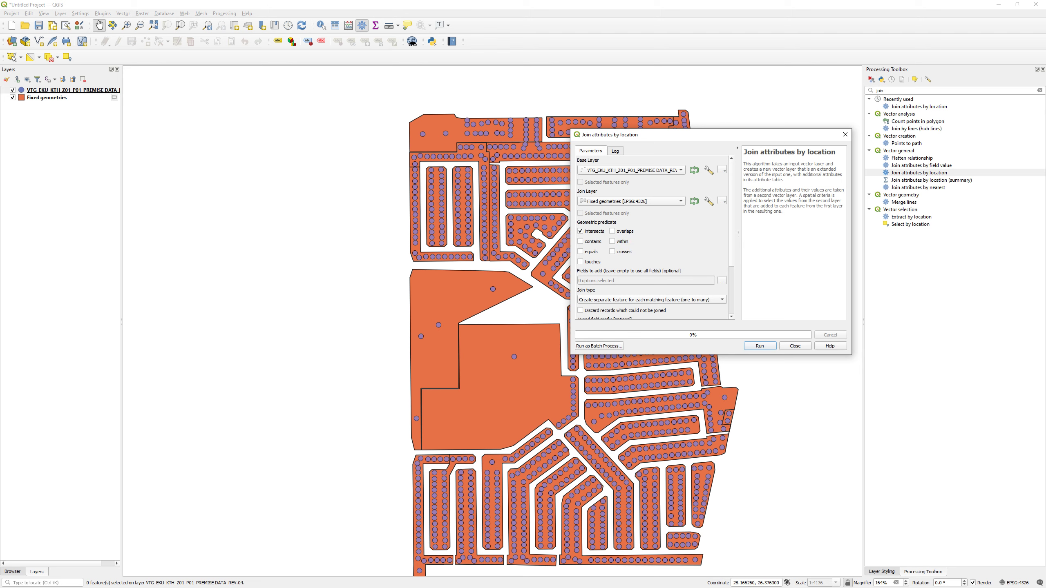
{"action": "left_click", "coordinate": [612, 231]}
- Limit the fields to add to Name and layer, run the join by location and close the dialog
{"action": "left_click", "coordinate": [722, 280]}
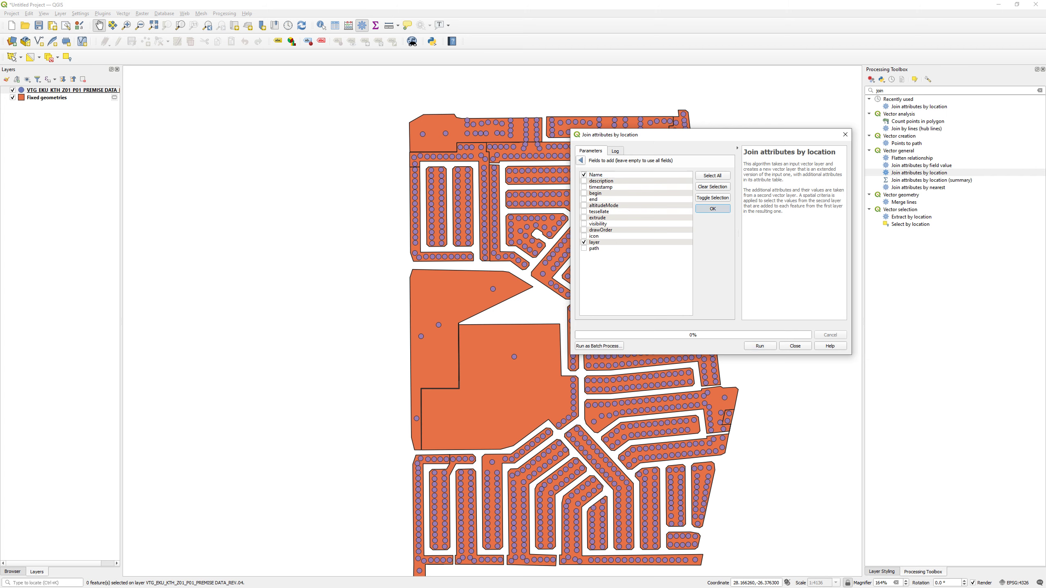
{"action": "left_click", "coordinate": [713, 209]}
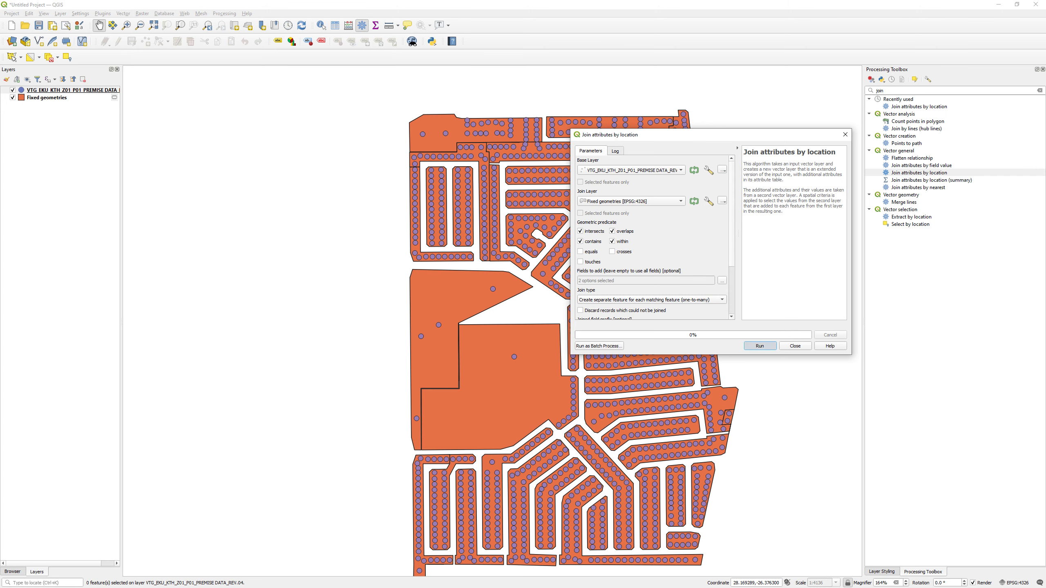
{"action": "left_click", "coordinate": [760, 346]}
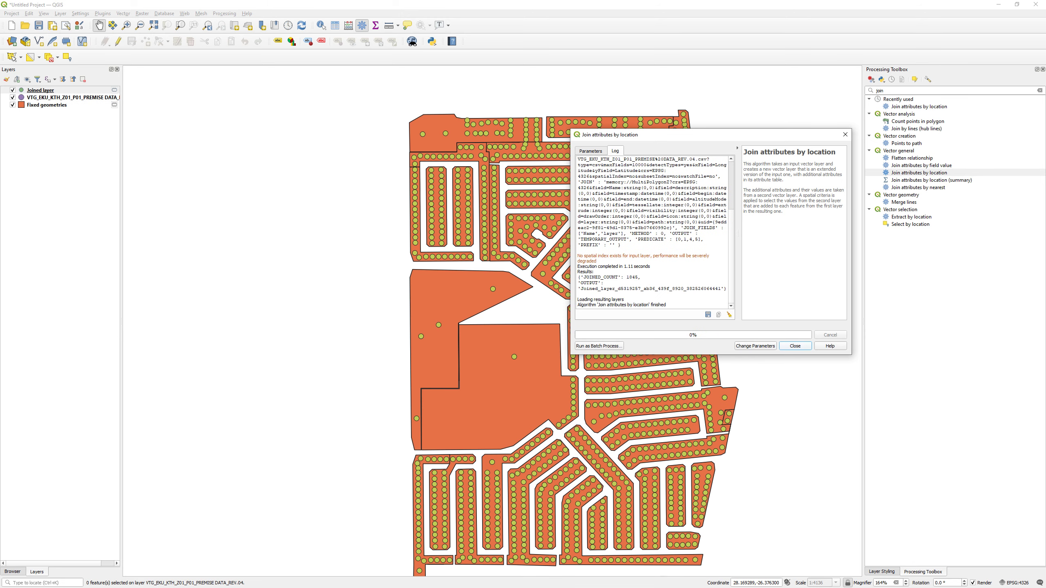
{"action": "left_click", "coordinate": [795, 346]}
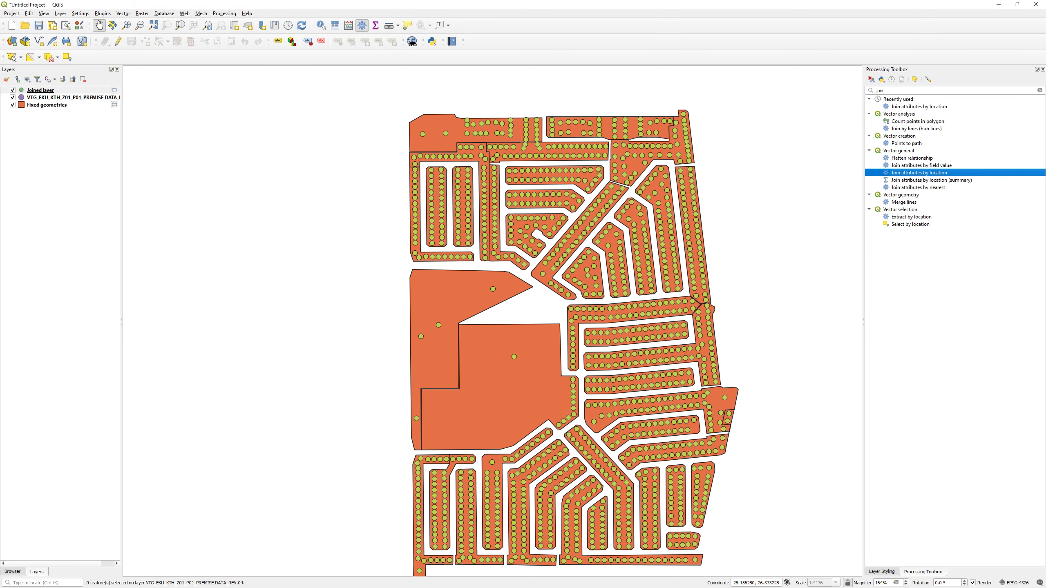
- Open the attribute table of the Joined layer, copy all of its rows to the clipboard and minimize the table
{"action": "right_click", "coordinate": [46, 90]}
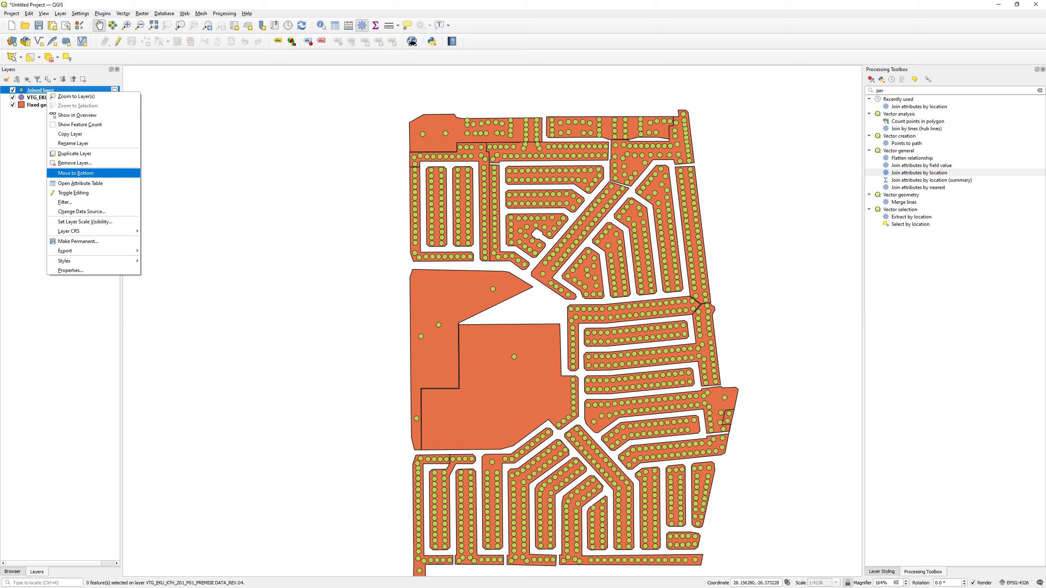
{"action": "left_click", "coordinate": [81, 183]}
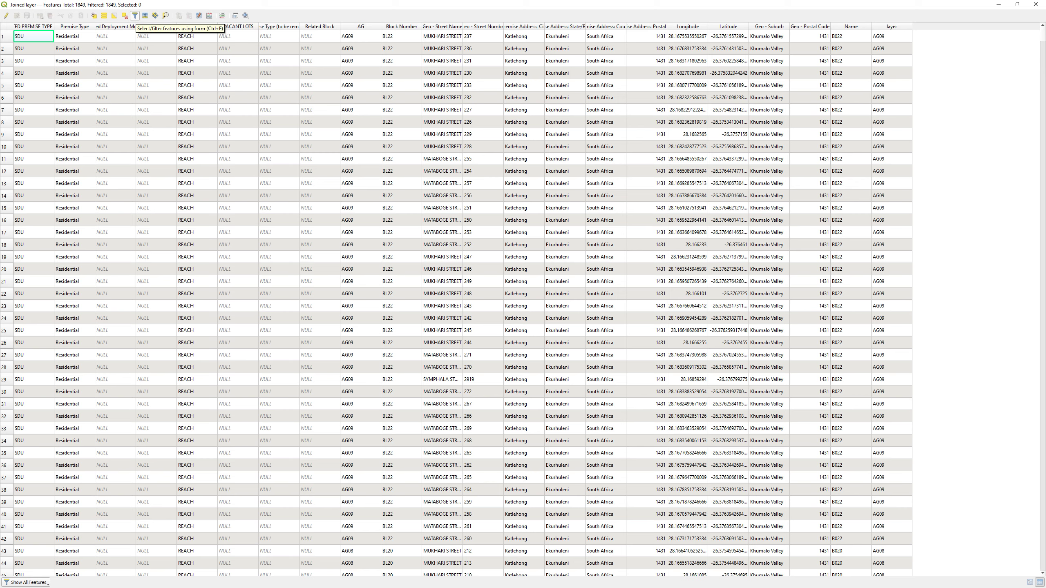
{"action": "left_click", "coordinate": [105, 16]}
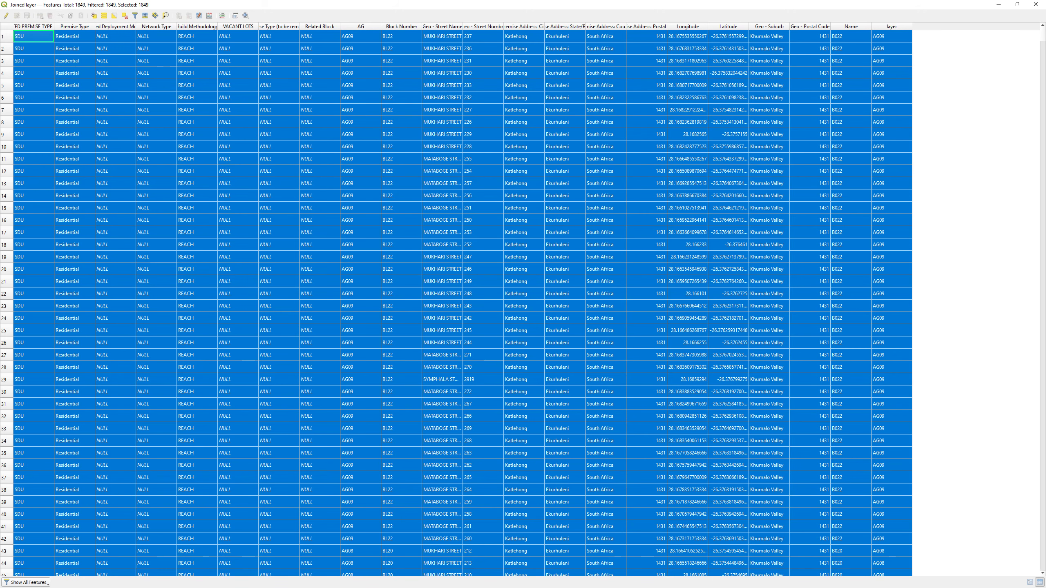
{"action": "left_click", "coordinate": [70, 15]}
{"action": "left_click", "coordinate": [998, 5]}
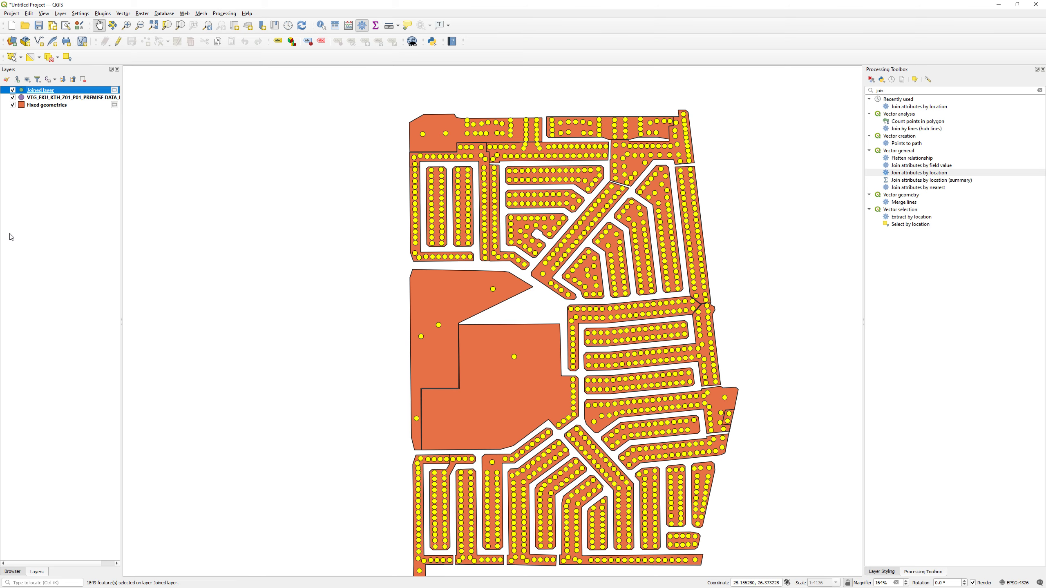
- Switch to Excel, create a blank workbook, paste the copied Joined layer rows at cell A1 and maximize the window
{"action": "key", "text": "alt+Tab"}
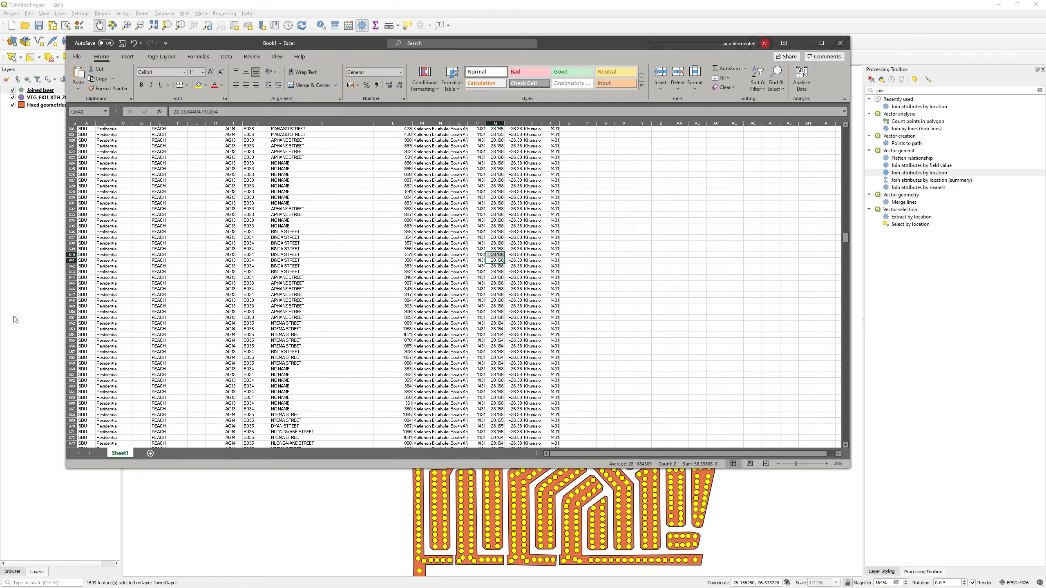
{"action": "left_click", "coordinate": [76, 57]}
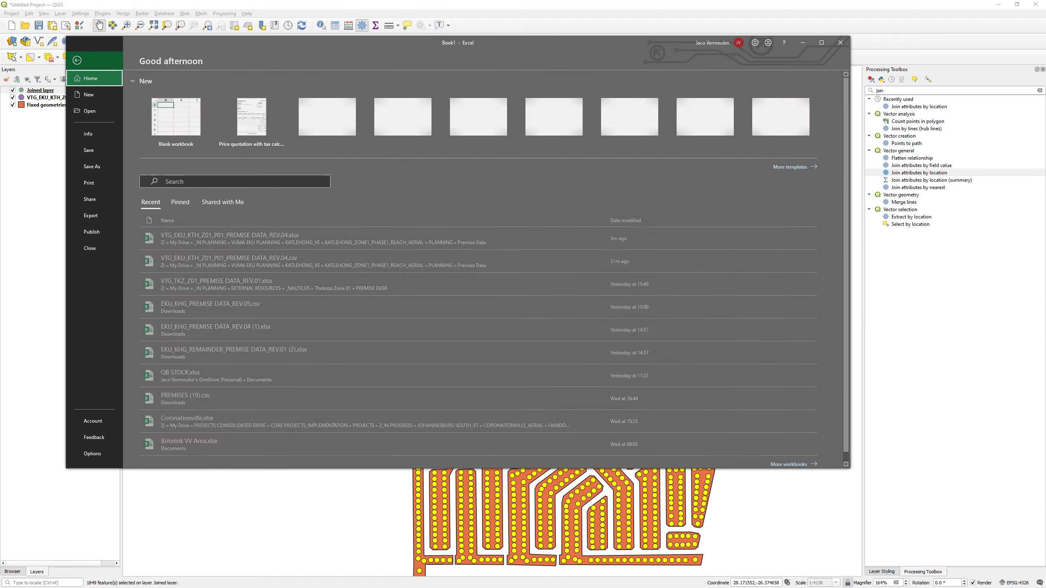
{"action": "left_click", "coordinate": [176, 116]}
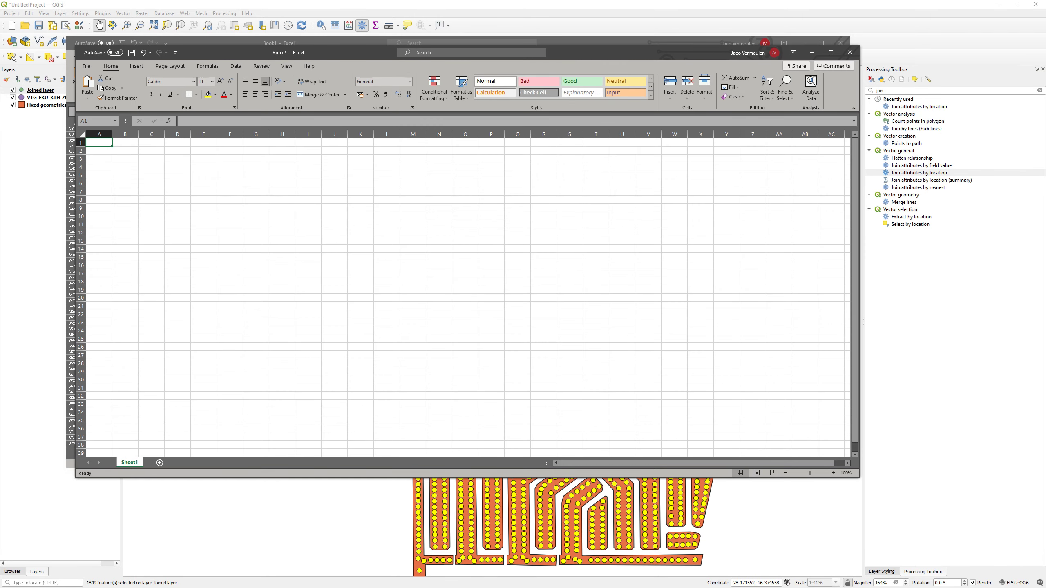
{"action": "right_click", "coordinate": [99, 143]}
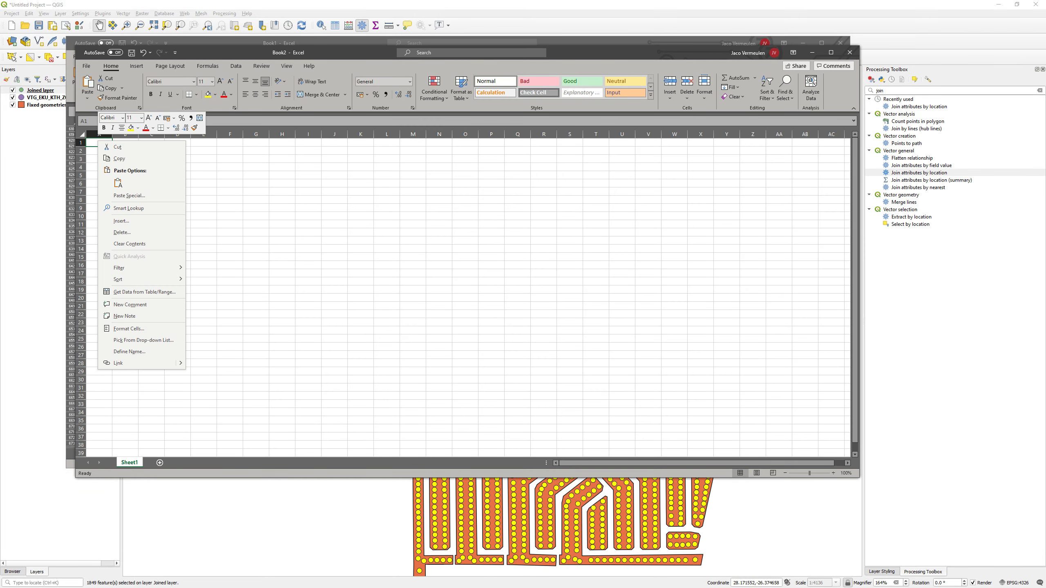
{"action": "left_click", "coordinate": [117, 182]}
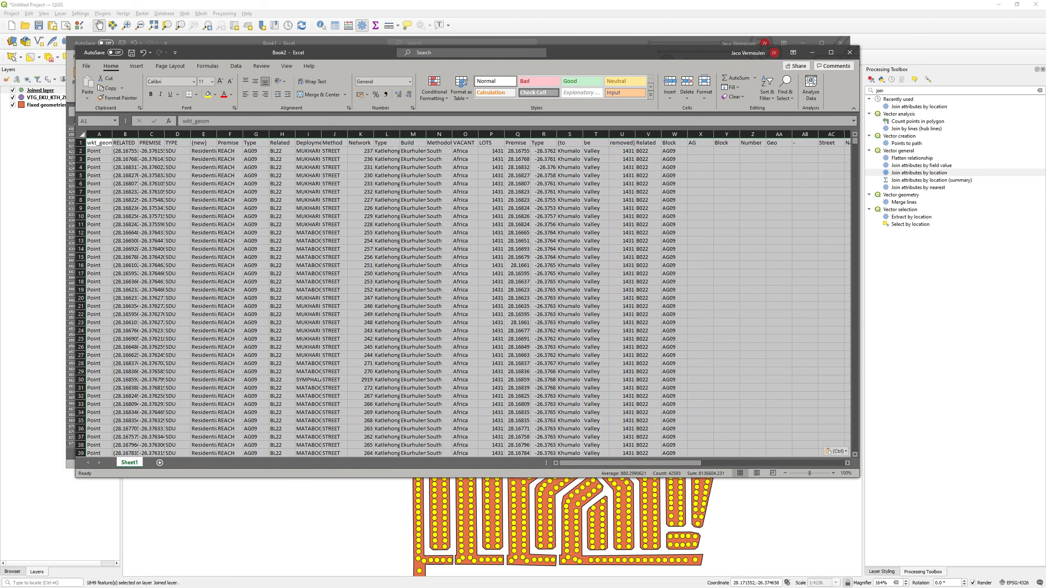
{"action": "left_click", "coordinate": [830, 52]}
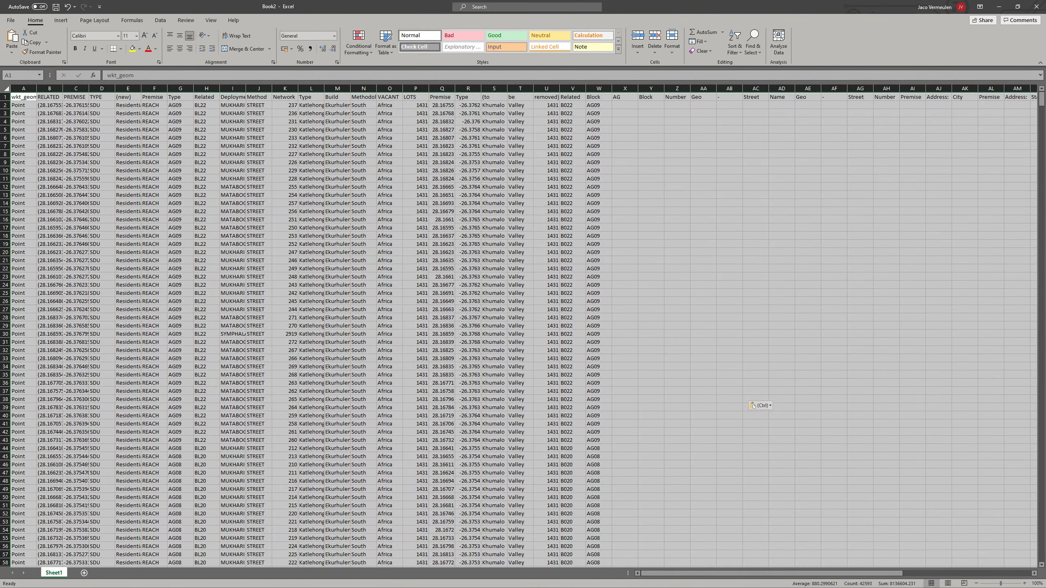
{"action": "scroll", "coordinate": [519, 325], "scroll_direction": "up", "scroll_amount": 1}
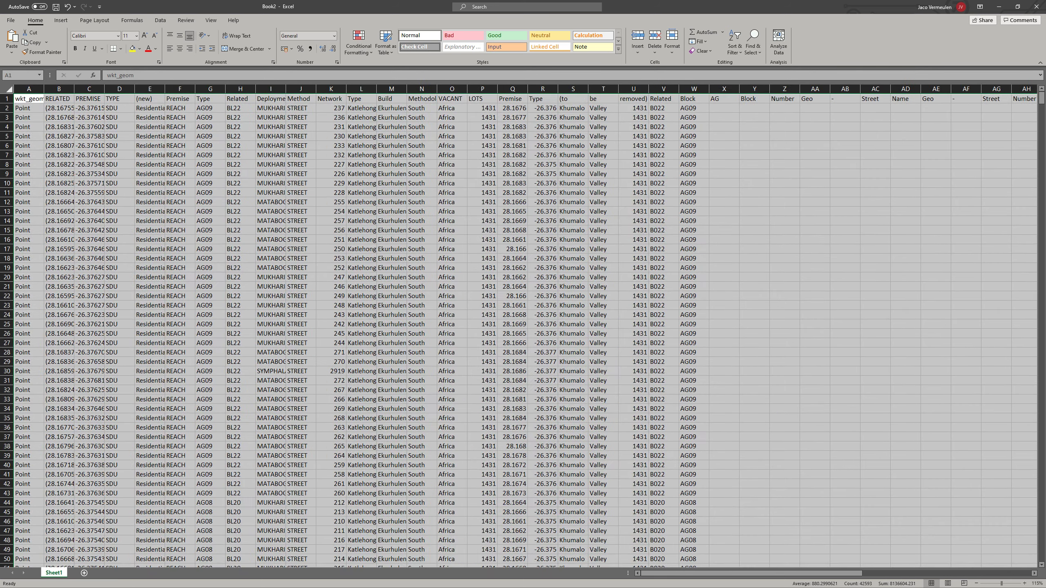
{"action": "scroll", "coordinate": [519, 326], "scroll_direction": "up", "scroll_amount": 2}
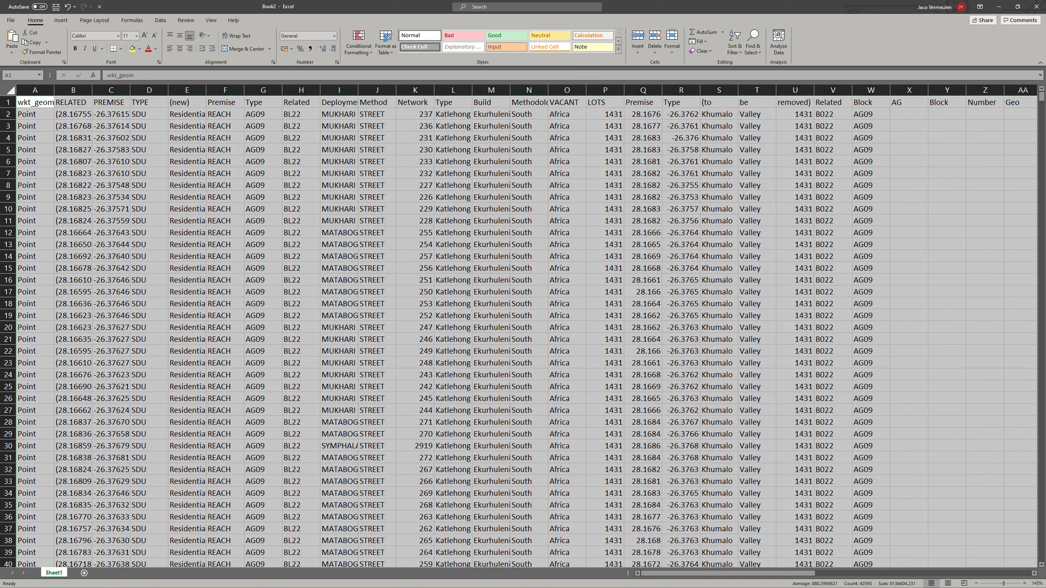
- Check how the pasted values line up with their headers and autofit the Deployment column
{"action": "left_click", "coordinate": [453, 209]}
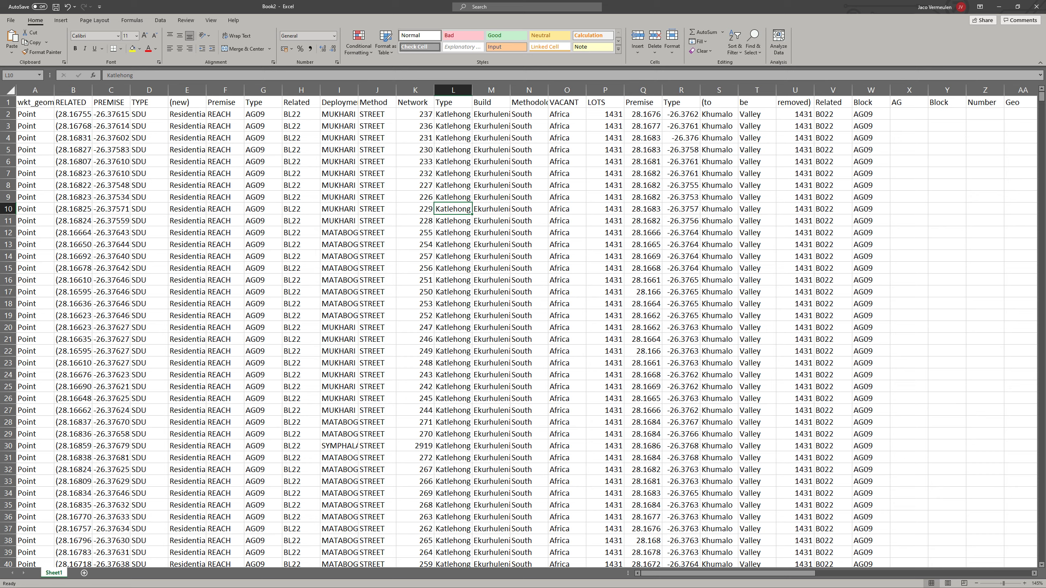
{"action": "left_click", "coordinate": [377, 138]}
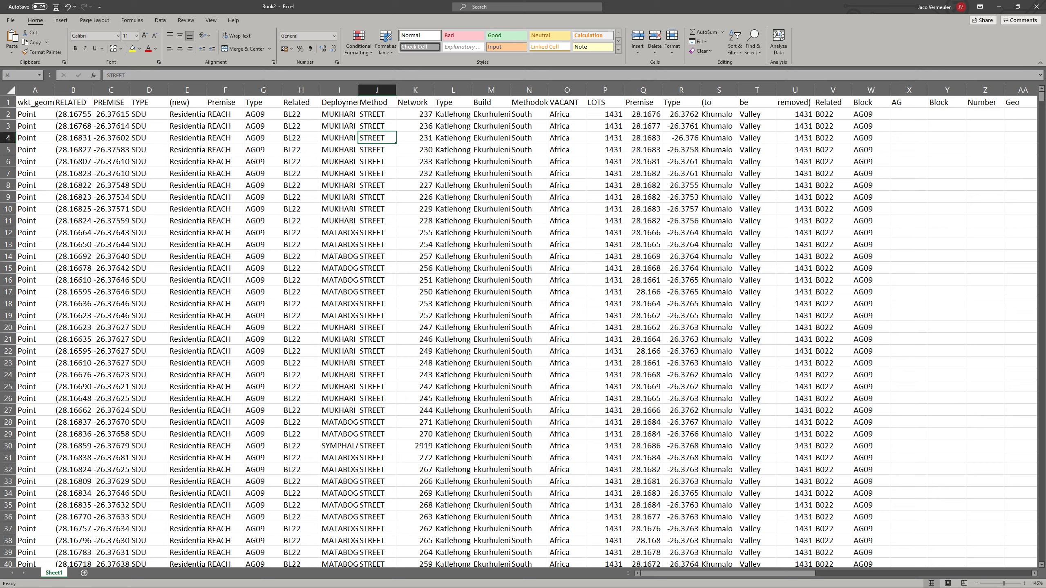
{"action": "left_click", "coordinate": [339, 174]}
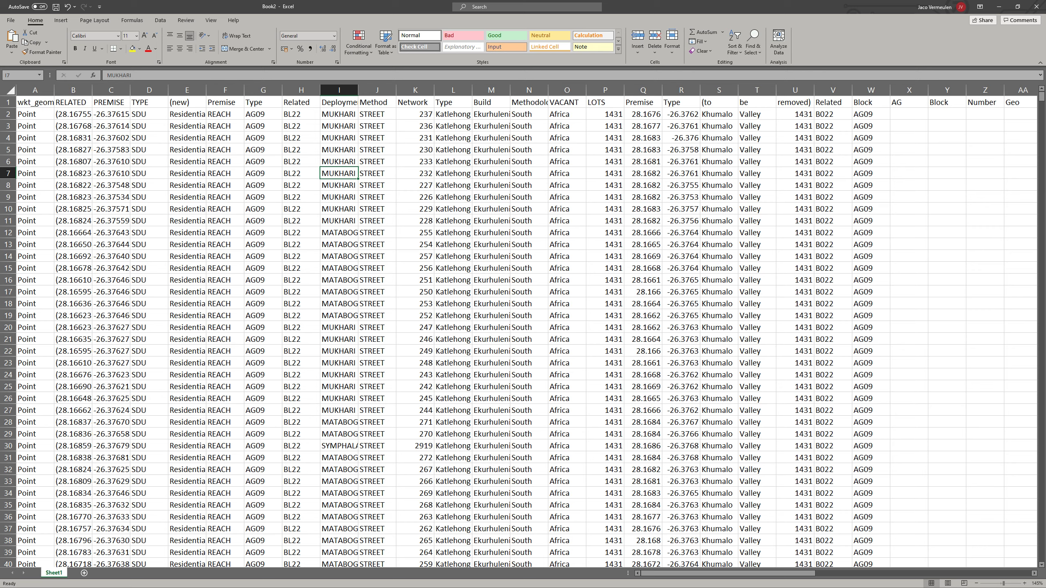
{"action": "left_click", "coordinate": [339, 114]}
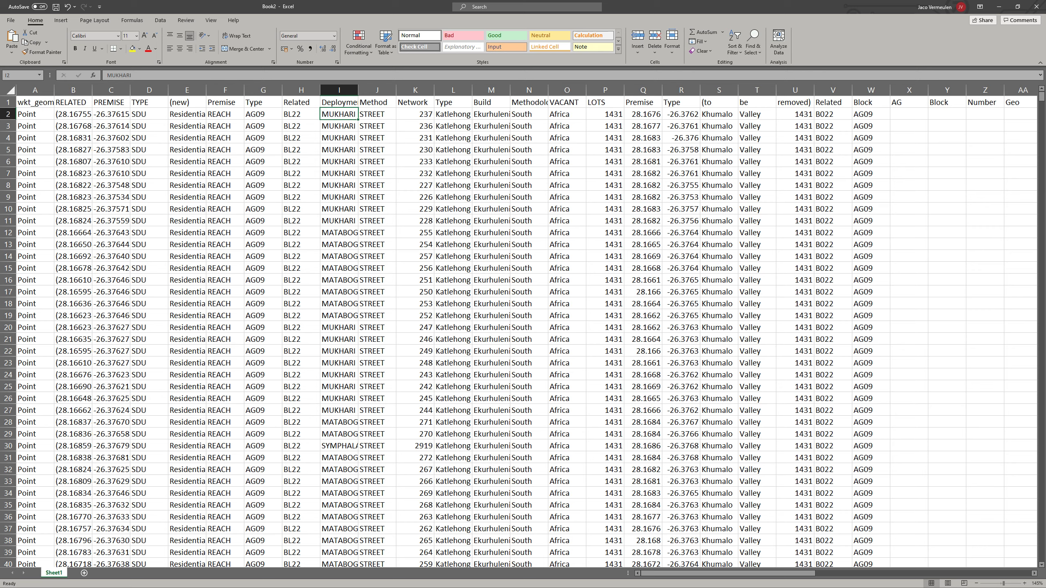
{"action": "left_click", "coordinate": [377, 150]}
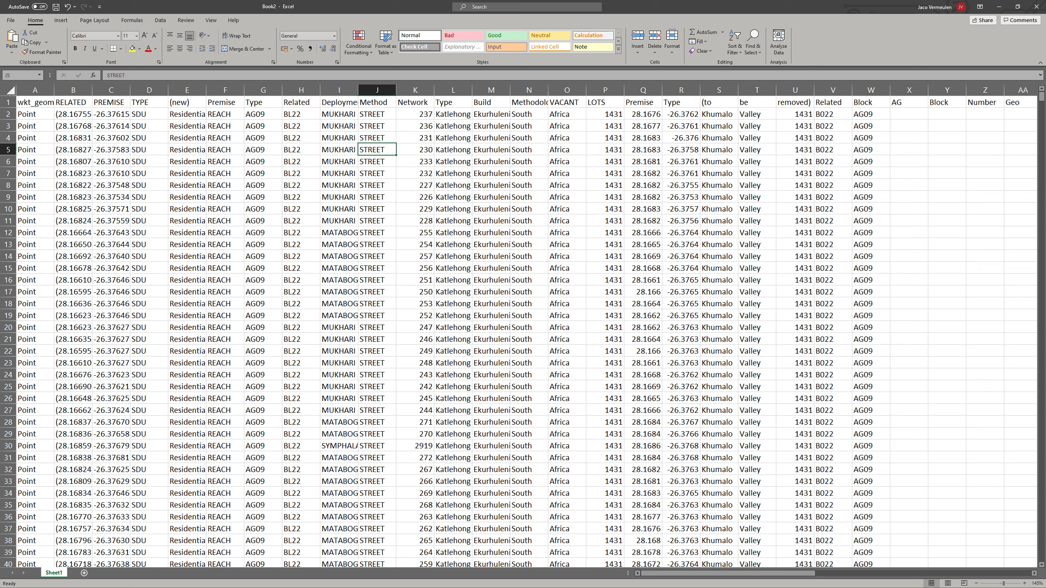
{"action": "double_click", "coordinate": [359, 90]}
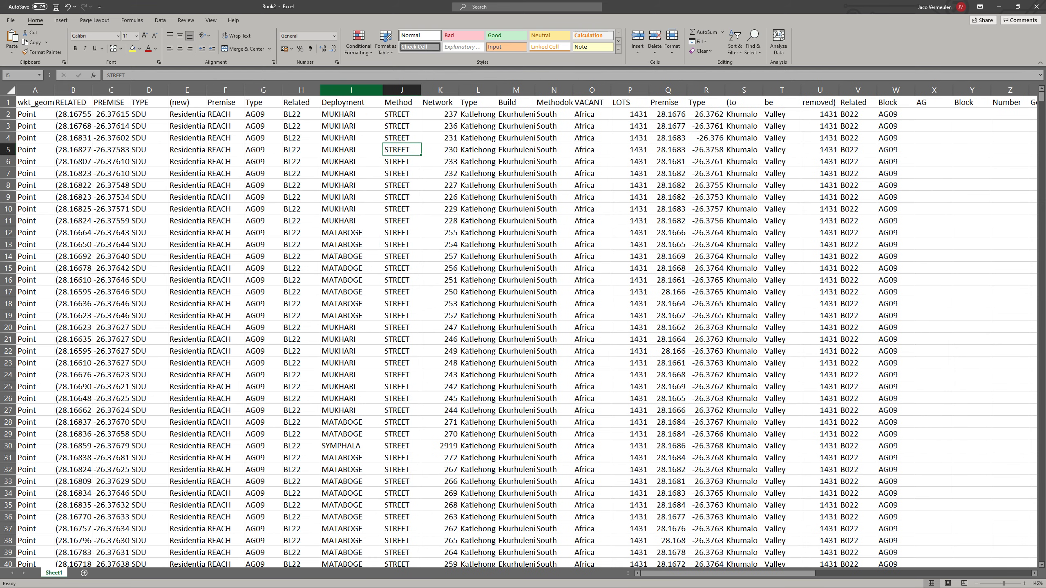
{"action": "left_click_drag", "start_coordinate": [339, 114], "coordinate": [782, 387]}
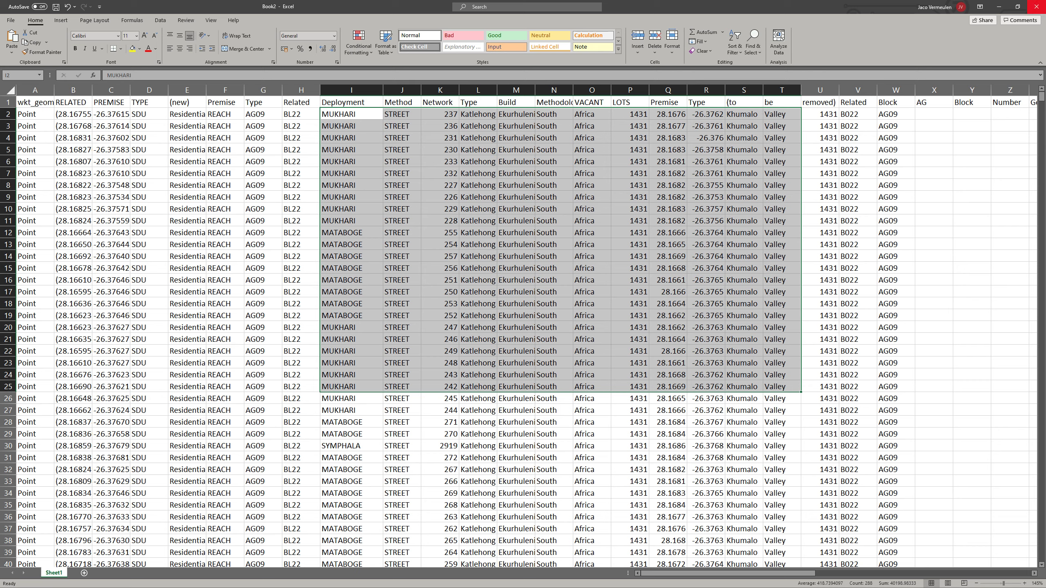
- Close Book2 without saving and close Book1, saving it over the existing file
{"action": "left_click", "coordinate": [1037, 7]}
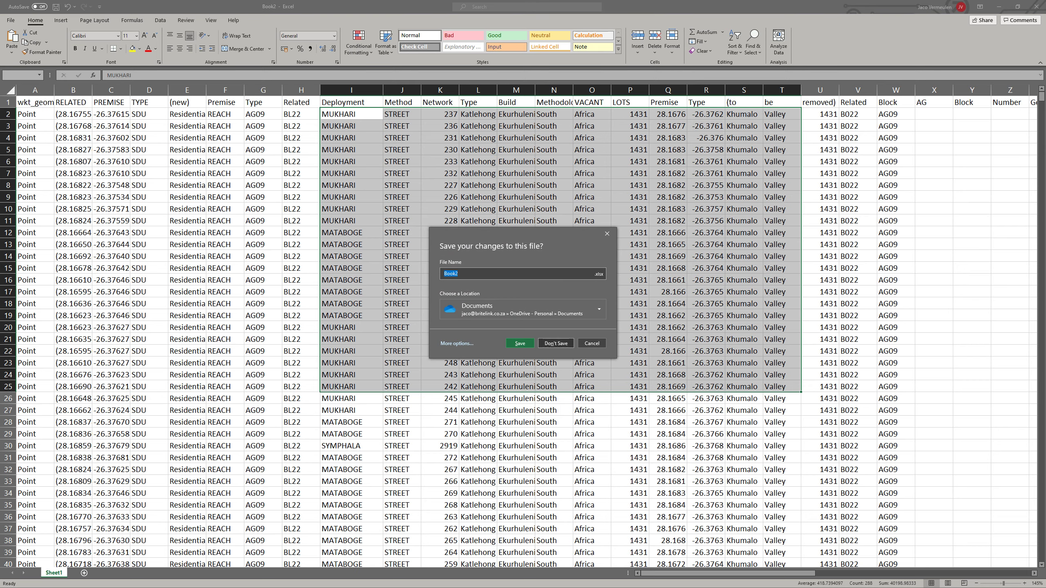
{"action": "left_click", "coordinate": [555, 343]}
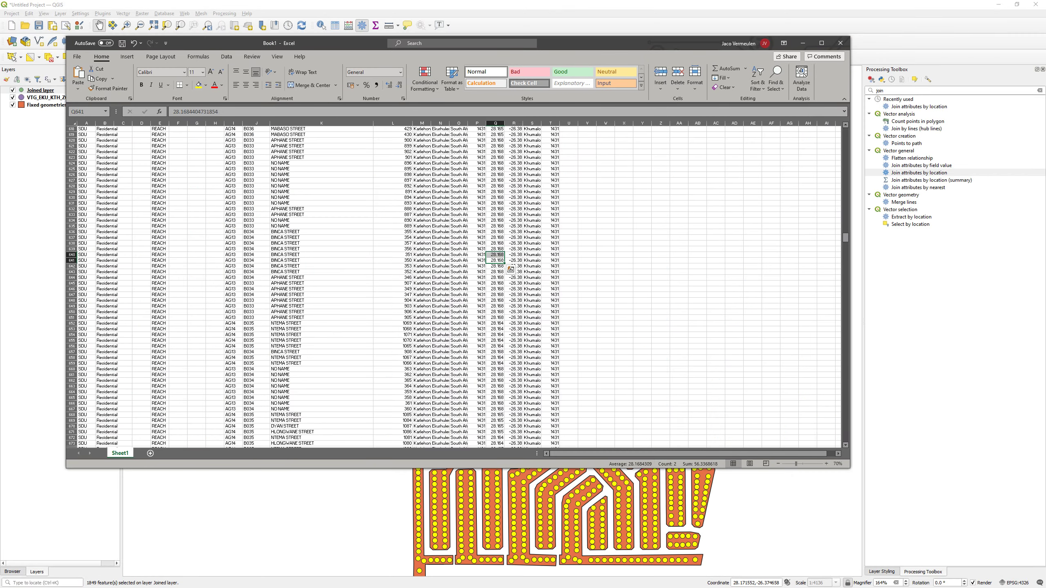
{"action": "left_click", "coordinate": [840, 43]}
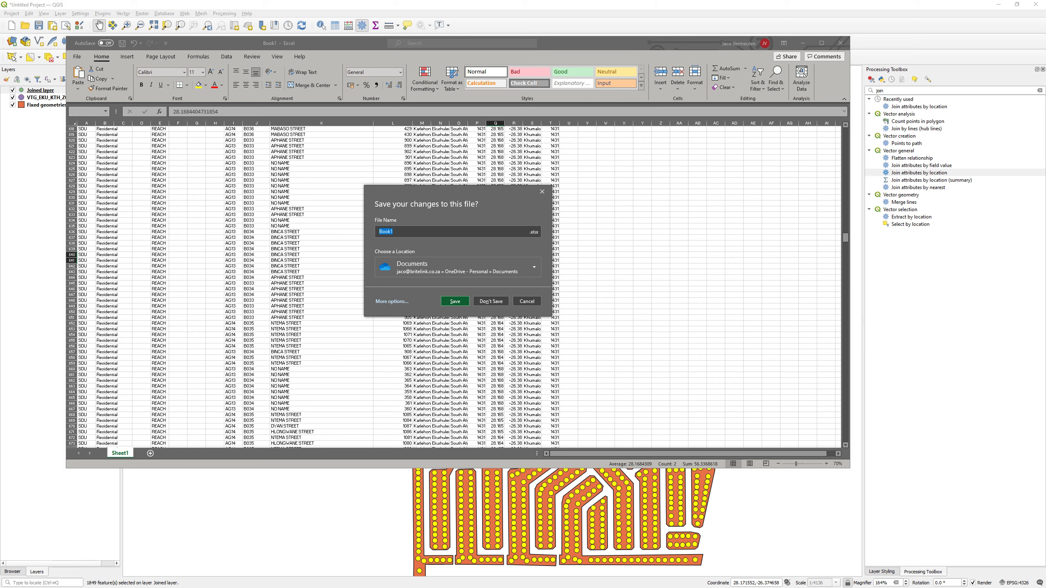
{"action": "key", "text": "Escape"}
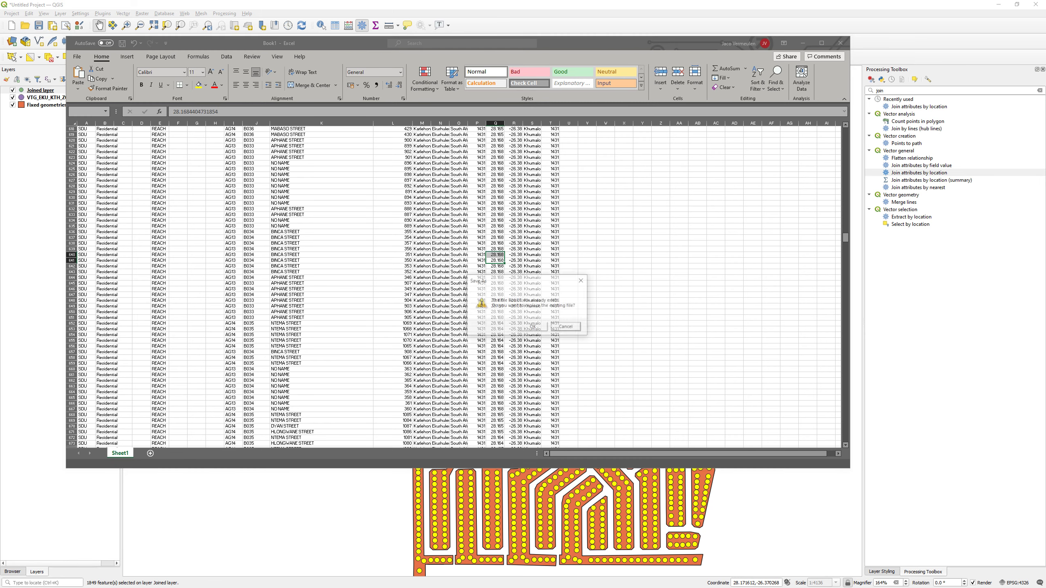
{"action": "key", "text": "Return"}
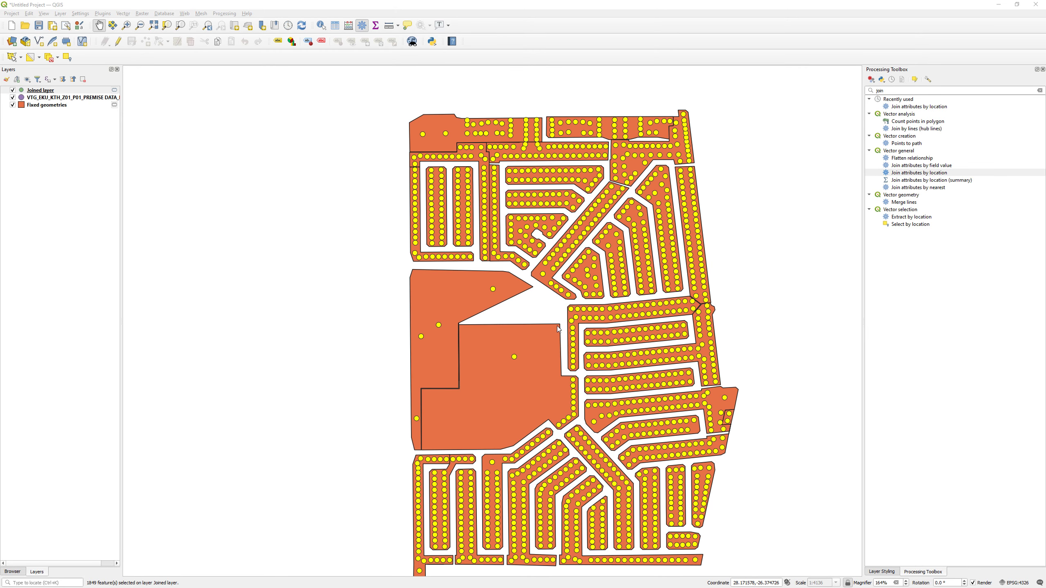
- Restart Excel with a new blank workbook and paste the copied Joined layer rows at cell A1
{"action": "left_click", "coordinate": [527, 319]}
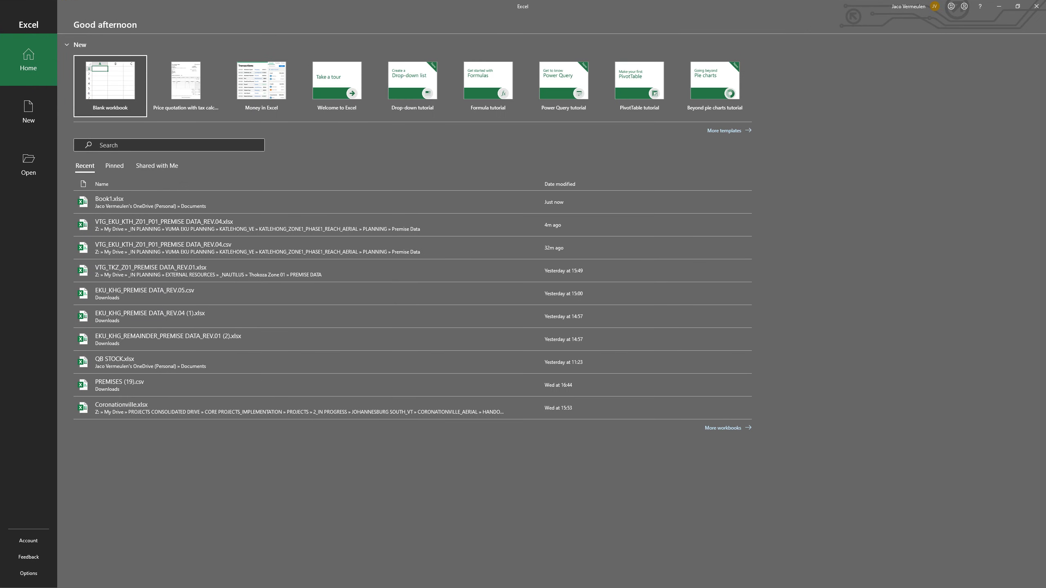
{"action": "left_click", "coordinate": [103, 96]}
{"action": "left_click", "coordinate": [102, 98]}
{"action": "left_click", "coordinate": [49, 137]}
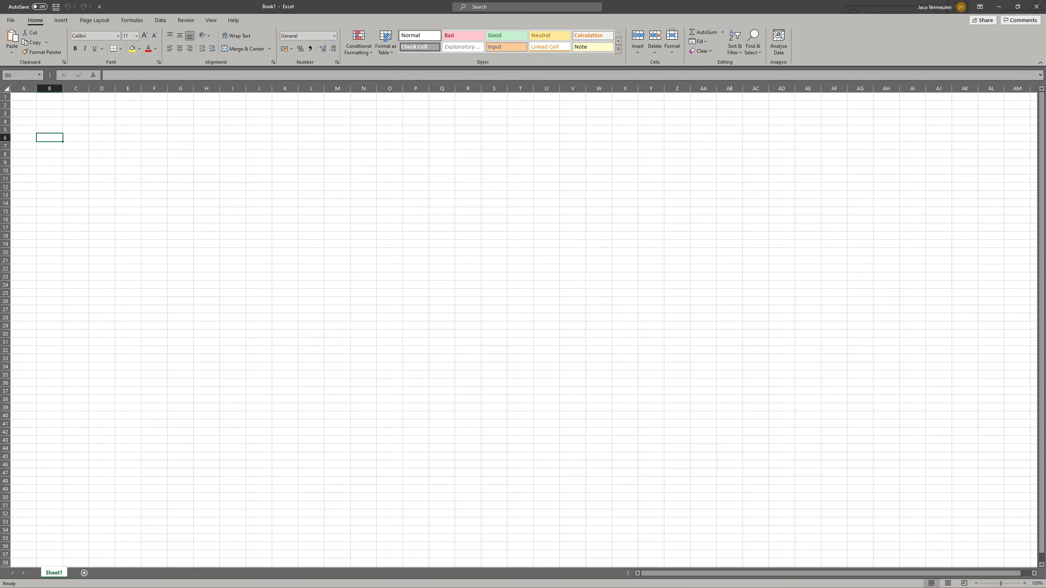
{"action": "key", "text": "alt+Tab"}
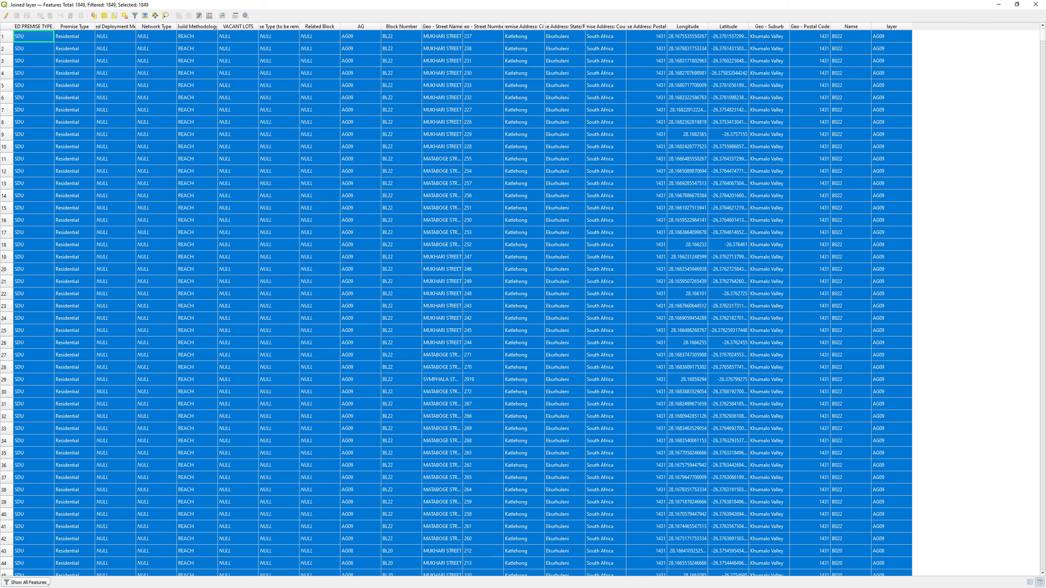
{"action": "left_click", "coordinate": [999, 4]}
{"action": "left_click", "coordinate": [998, 4]}
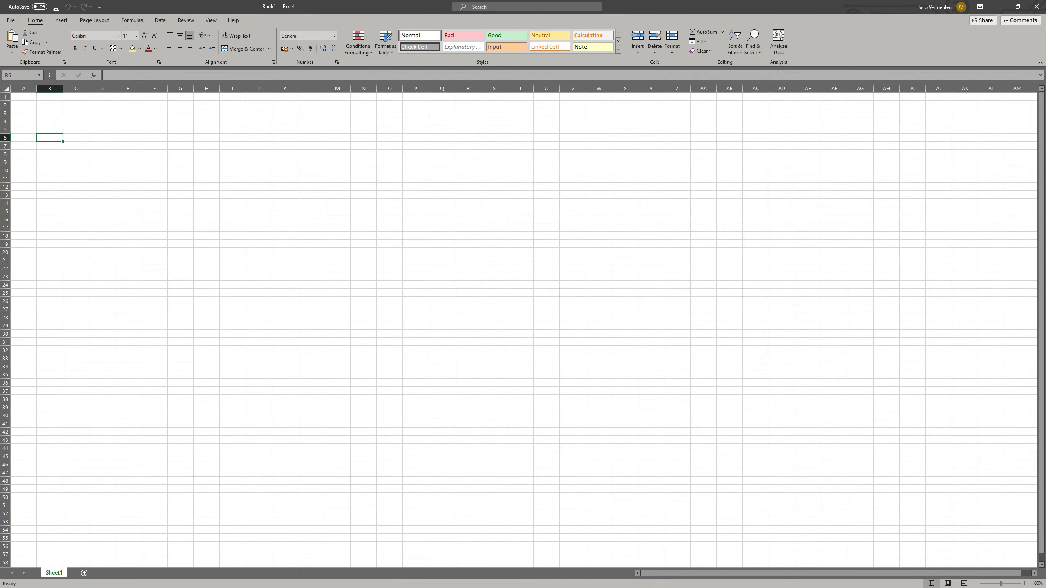
{"action": "right_click", "coordinate": [24, 97]}
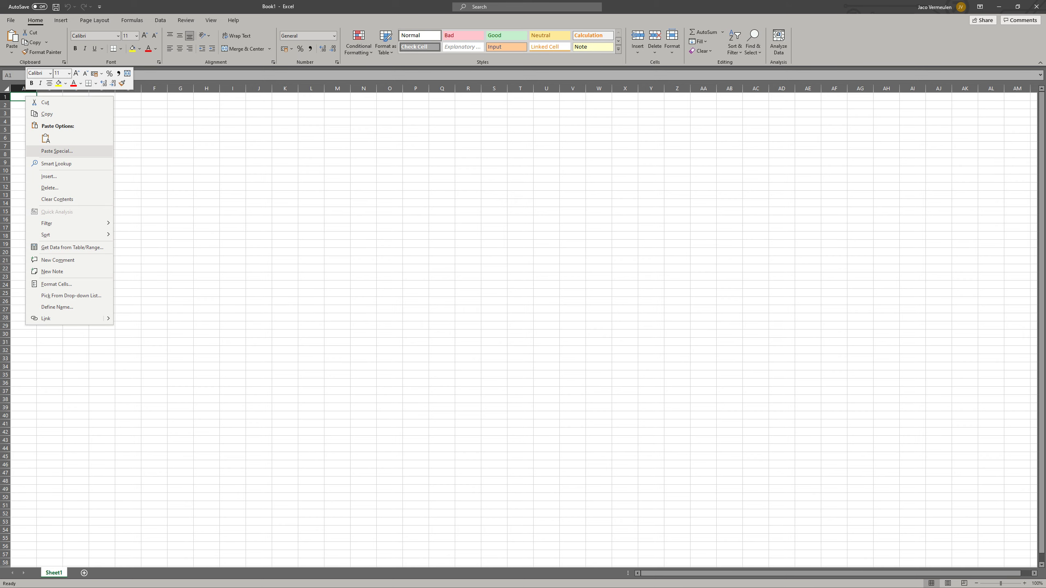
{"action": "left_click", "coordinate": [45, 138]}
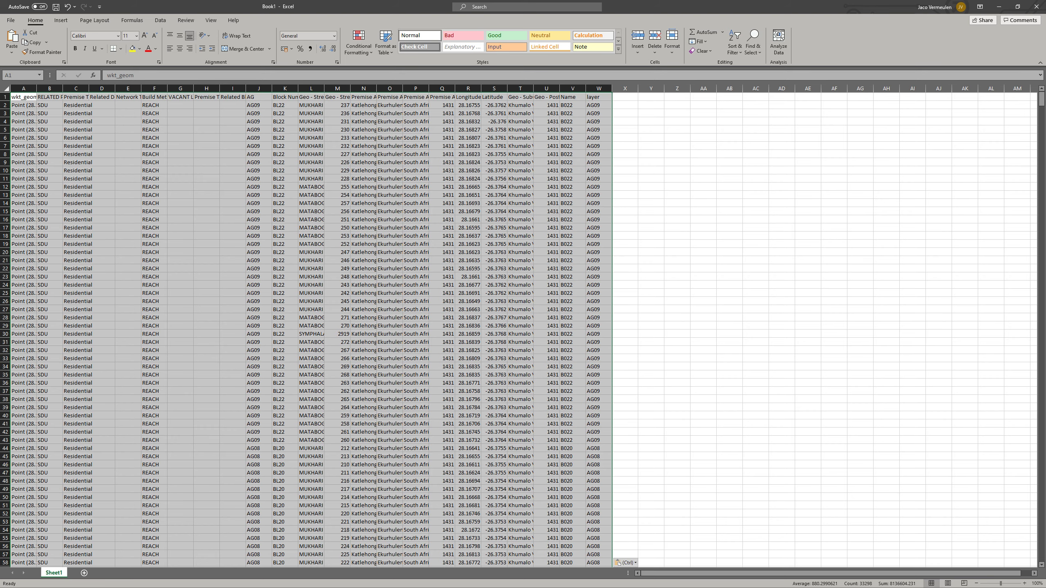
- Autofit the width of all columns in the sheet to their contents
{"action": "double_click", "coordinate": [36, 89]}
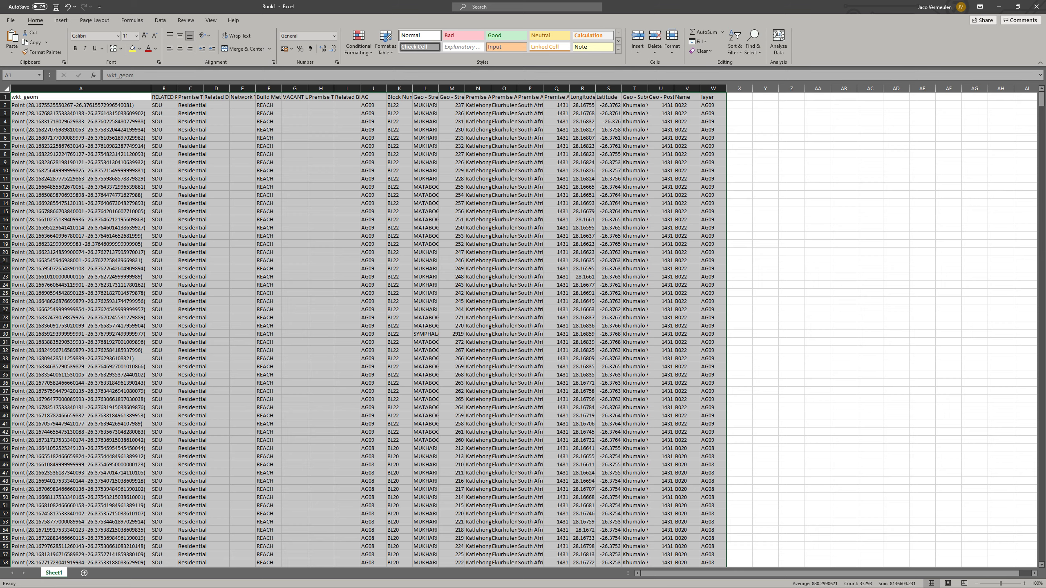
{"action": "left_click", "coordinate": [6, 88]}
{"action": "double_click", "coordinate": [151, 88]}
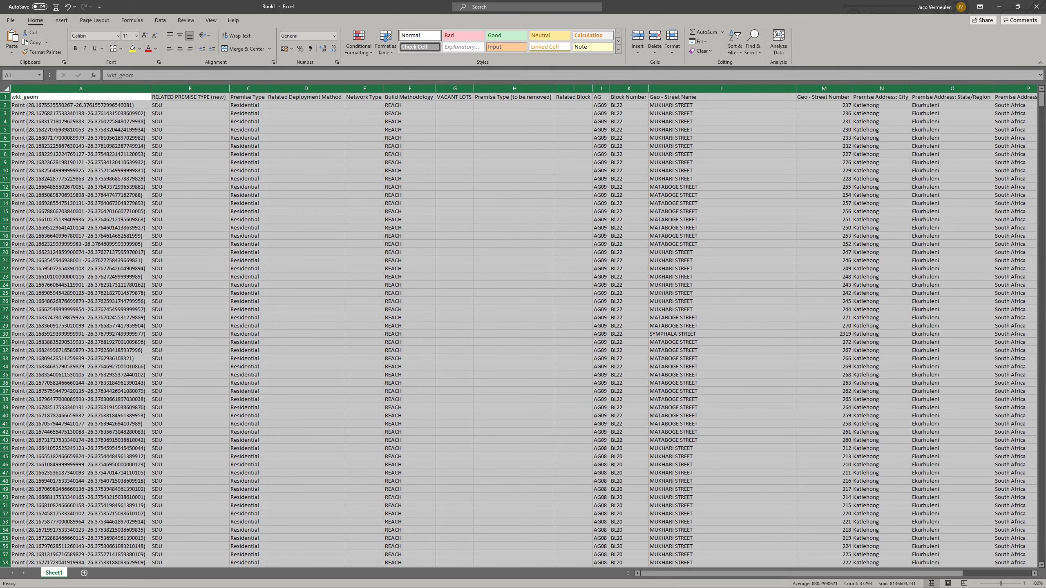
{"action": "left_click", "coordinate": [722, 154]}
- Examine the AG, Related Block and Geo - Street Name columns and the joined Name column in the pasted table
{"action": "left_click", "coordinate": [601, 97]}
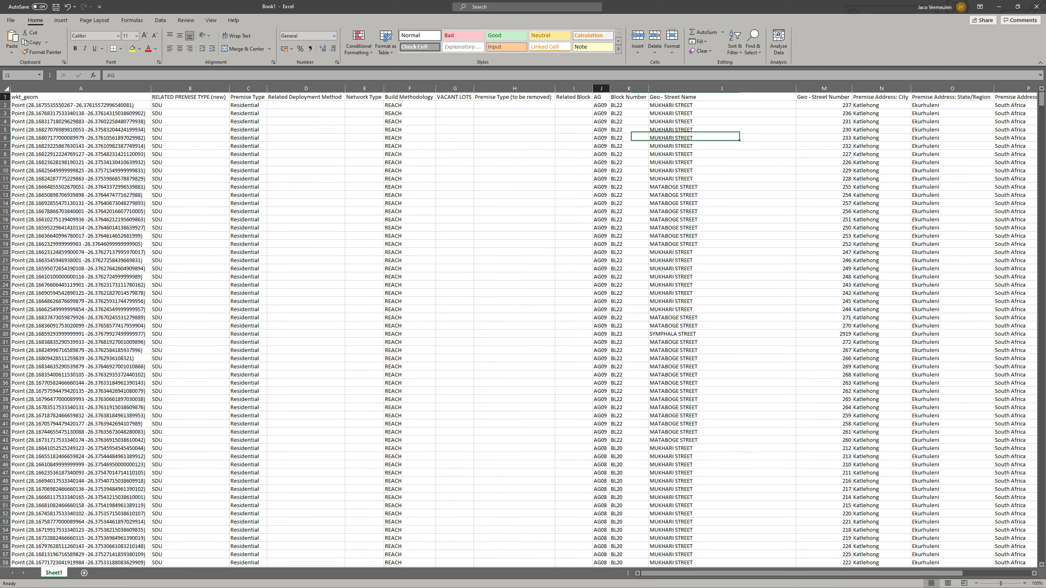
{"action": "left_click_drag", "start_coordinate": [573, 138], "coordinate": [574, 219]}
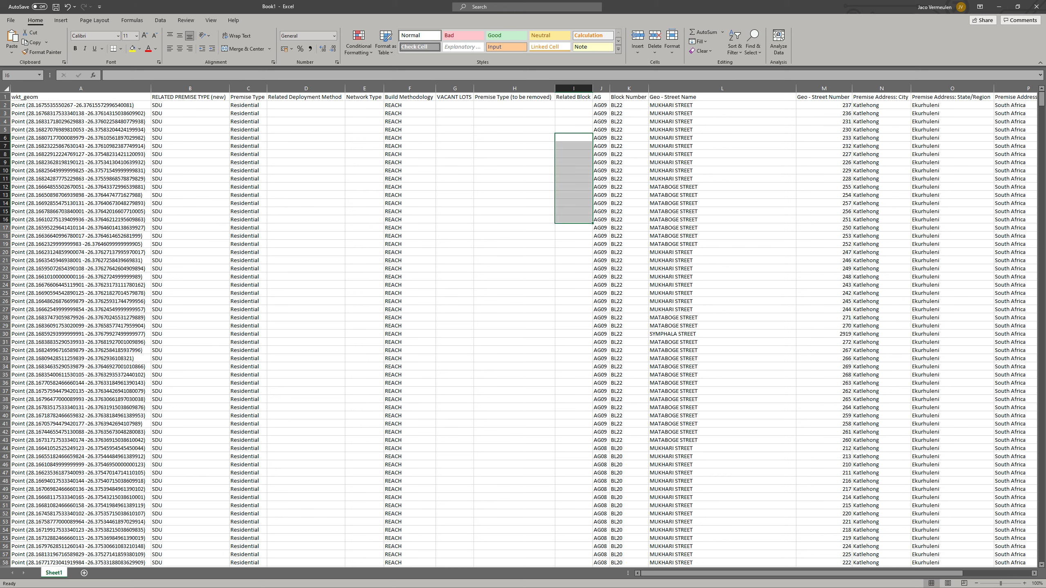
{"action": "left_click", "coordinate": [722, 97]}
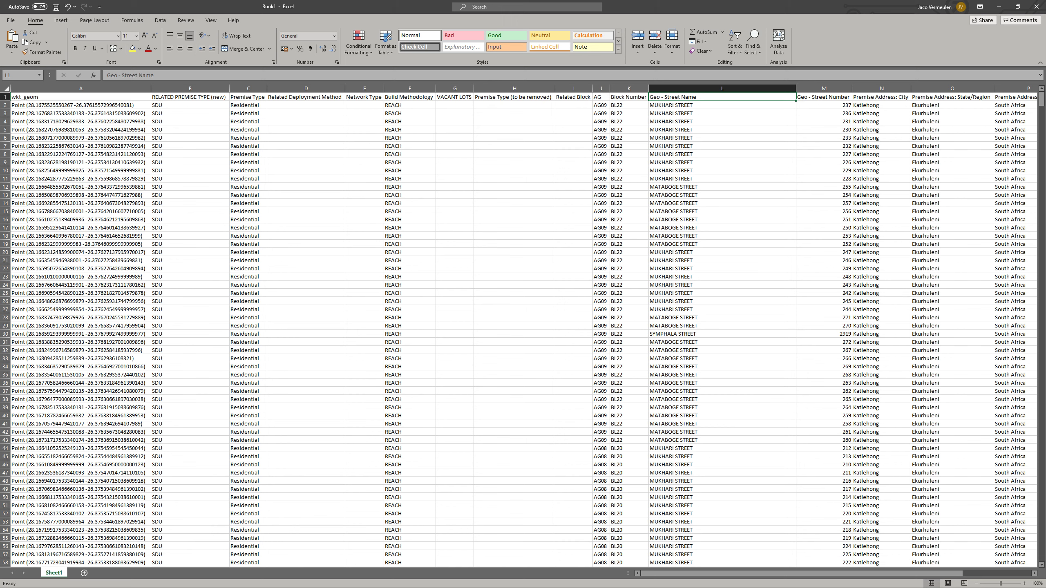
{"action": "left_click", "coordinate": [722, 105]}
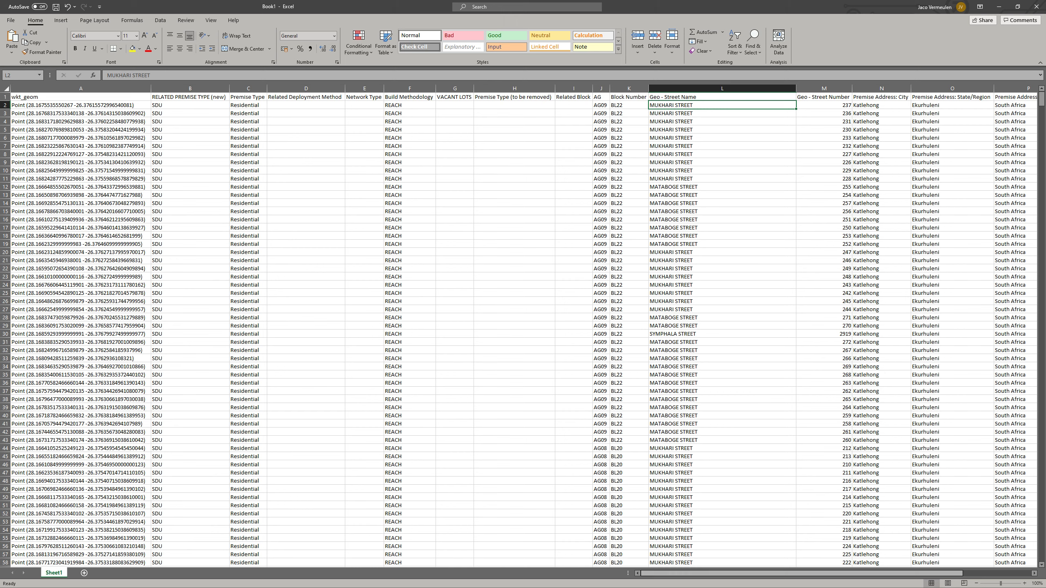
{"action": "left_click_drag", "start_coordinate": [802, 573], "coordinate": [852, 573]}
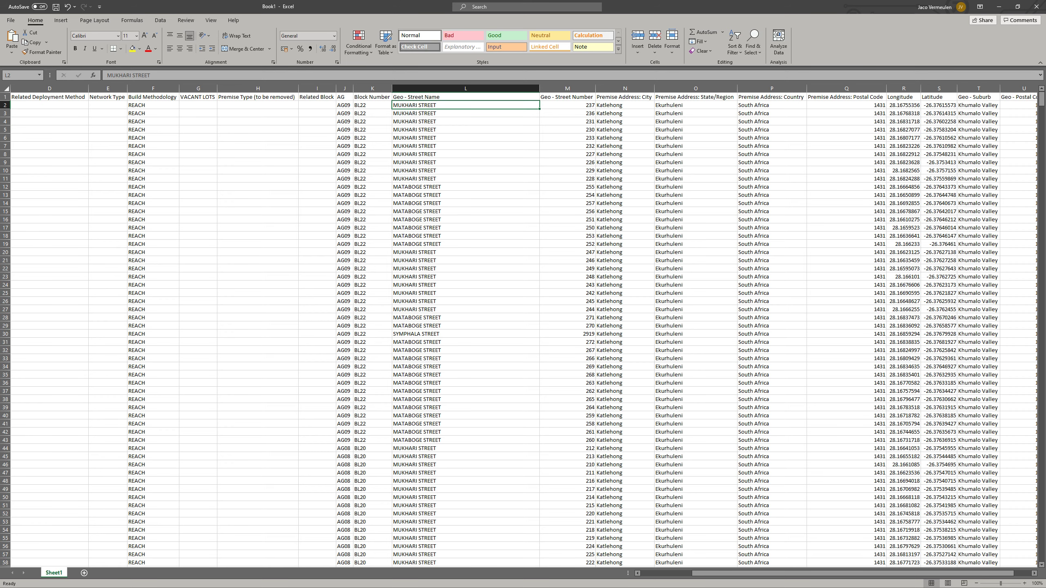
{"action": "left_click", "coordinate": [344, 326]}
{"action": "left_click_drag", "start_coordinate": [840, 574], "coordinate": [855, 573]}
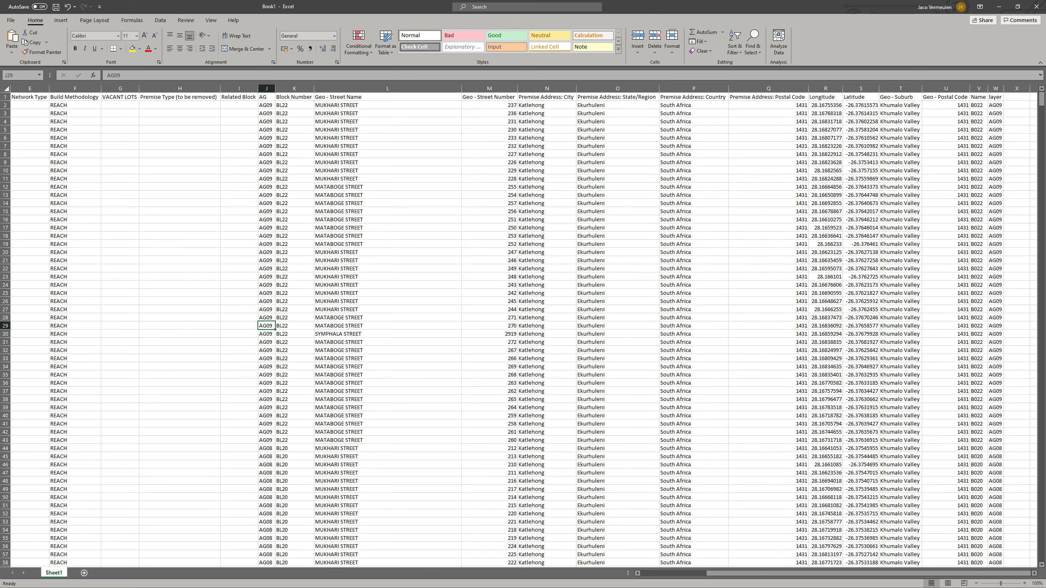
{"action": "left_click", "coordinate": [978, 113]}
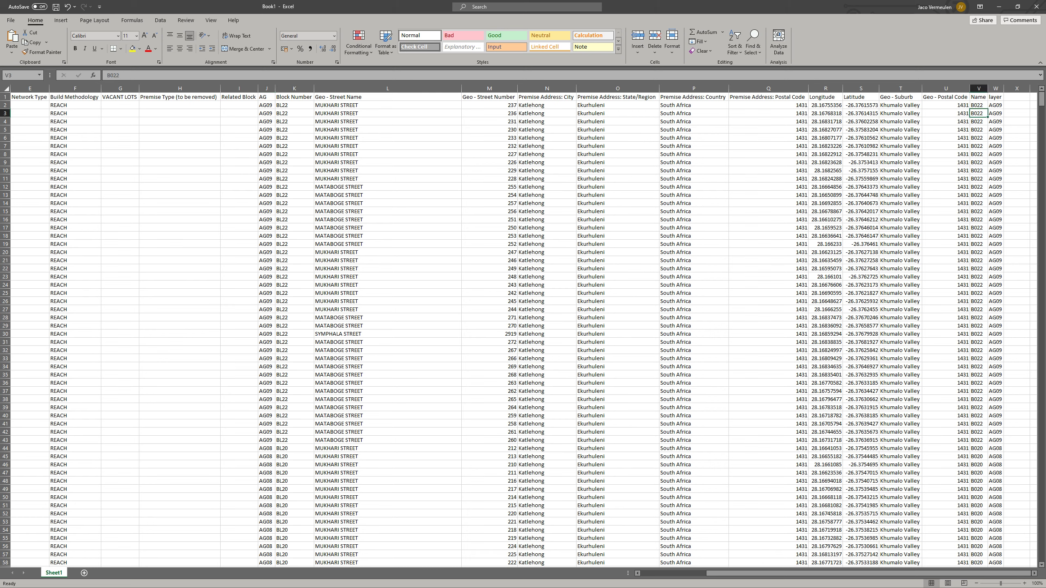
- Examine the AG, Block Number, Name and layer columns of the pasted table down to the last row
{"action": "left_click", "coordinate": [294, 113]}
{"action": "left_click", "coordinate": [266, 113]}
{"action": "left_click", "coordinate": [996, 113]}
{"action": "scroll", "coordinate": [523, 330], "scroll_direction": "down", "scroll_amount": 12}
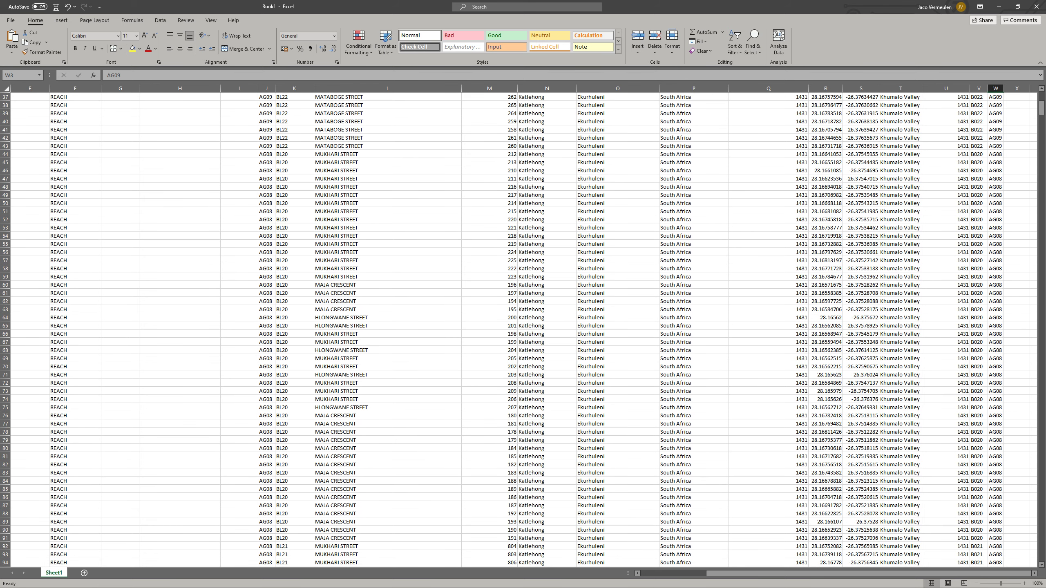
{"action": "scroll", "coordinate": [1, 135], "scroll_direction": "down", "scroll_amount": 20}
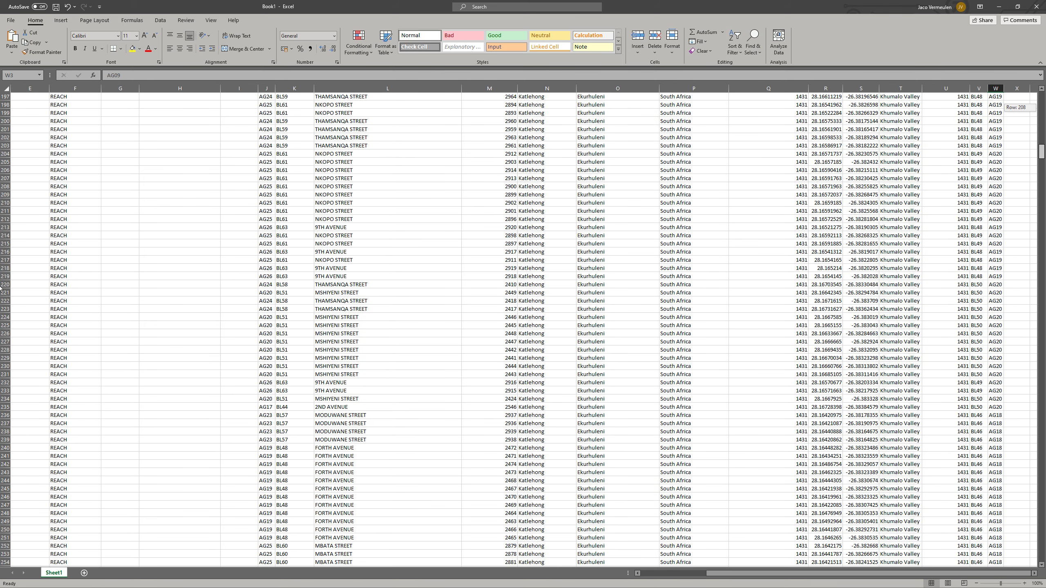
{"action": "scroll", "coordinate": [12, 486], "scroll_direction": "down", "scroll_amount": 20}
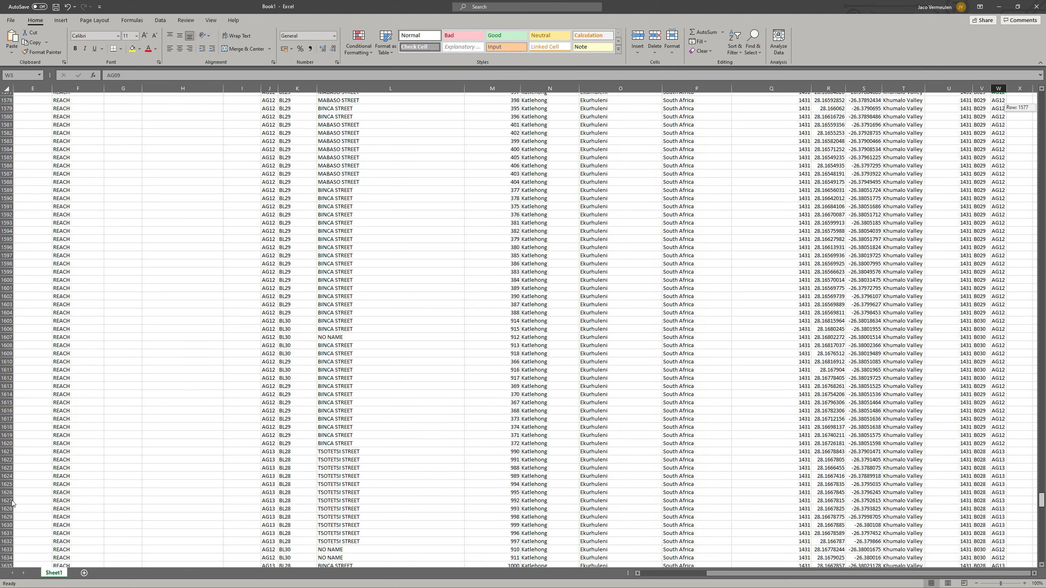
{"action": "scroll", "coordinate": [8, 523], "scroll_direction": "down", "scroll_amount": 20}
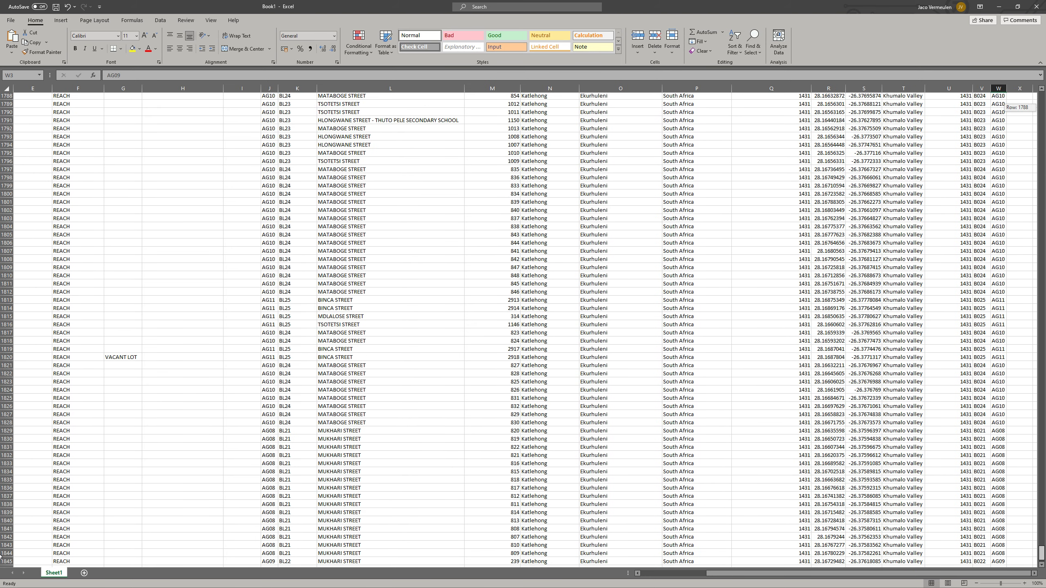
{"action": "scroll", "coordinate": [1, 556], "scroll_direction": "down", "scroll_amount": 2}
{"action": "left_click_drag", "start_coordinate": [1041, 554], "coordinate": [1042, 554]}
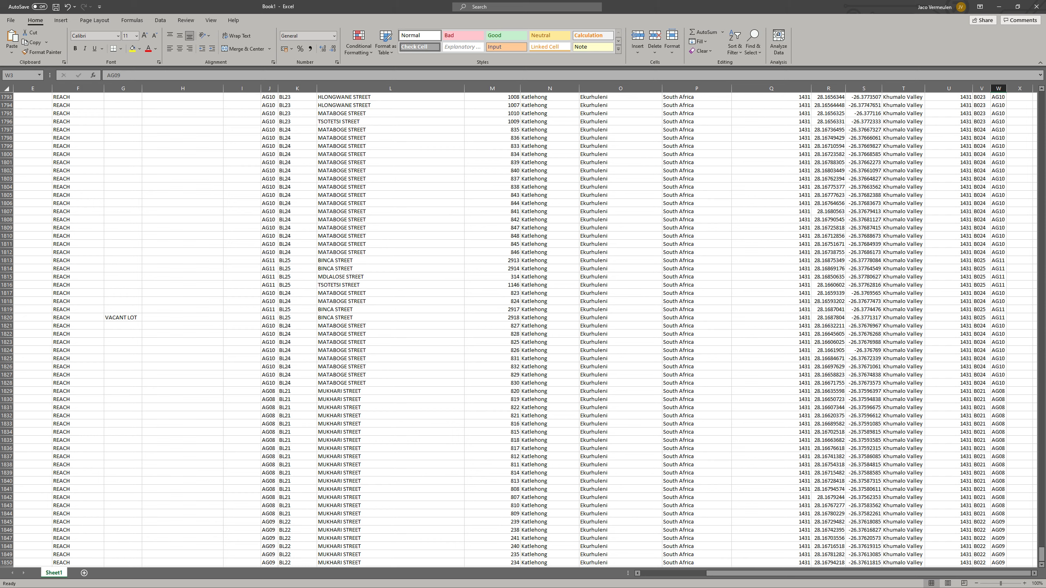
{"action": "left_click", "coordinate": [999, 105]}
{"action": "left_click_drag", "start_coordinate": [998, 89], "coordinate": [982, 89]}
{"action": "scroll", "coordinate": [982, 123], "scroll_direction": "up", "scroll_amount": 11}
{"action": "scroll", "coordinate": [982, 162], "scroll_direction": "up", "scroll_amount": 6}
- Copy all values of the joined Name column from V2 down to row 1850, excluding the header
{"action": "left_click", "coordinate": [982, 162]}
{"action": "key", "text": "Up"}
{"action": "key", "text": "ctrl+Up"}
{"action": "key", "text": "Up"}
{"action": "key", "text": "Up"}
{"action": "key", "text": "Up"}
{"action": "key", "text": "Up"}
{"action": "key", "text": "ctrl+Up"}
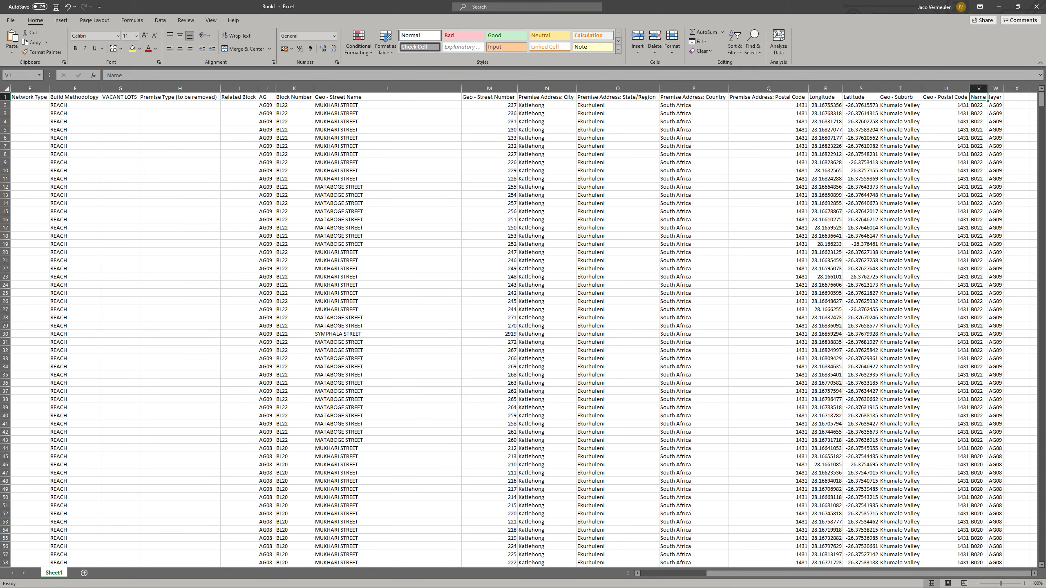
{"action": "left_click_drag", "start_coordinate": [979, 105], "coordinate": [994, 562]}
{"action": "key", "text": "ctrl+shift+Down"}
{"action": "key", "text": "ctrl+shift+Down"}
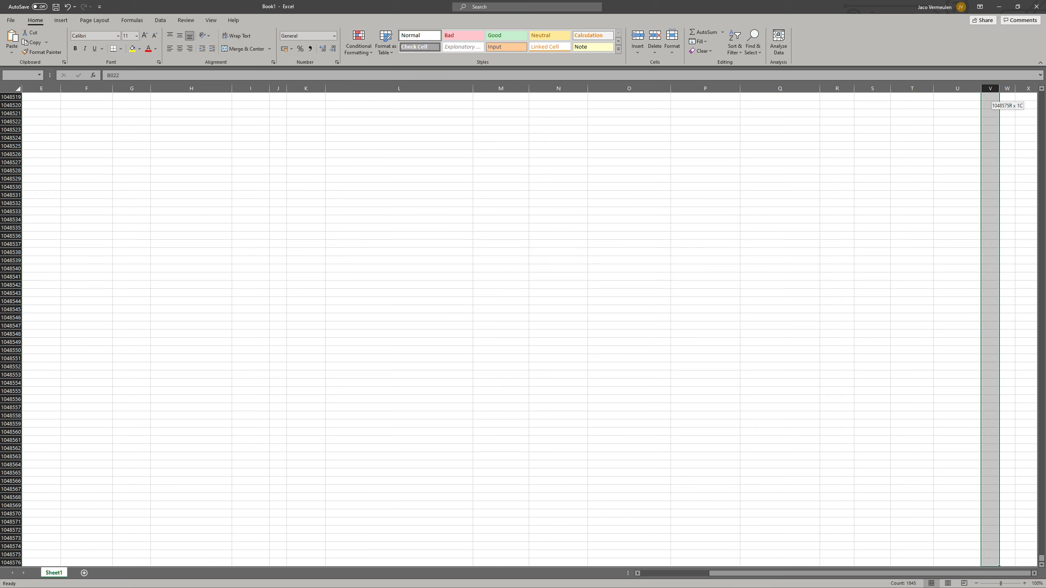
{"action": "key", "text": "ctrl+shift+Up"}
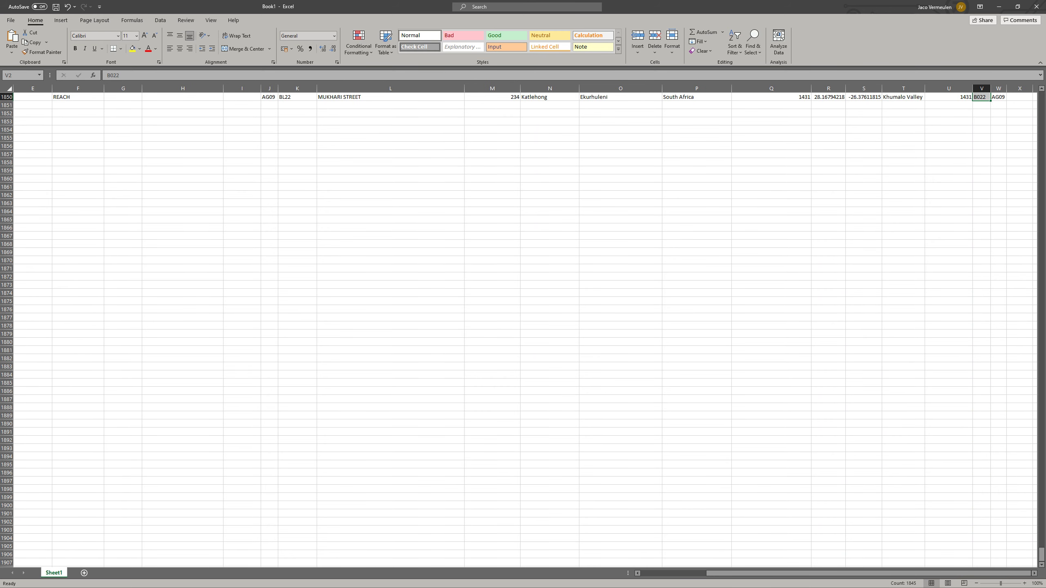
{"action": "key", "text": "ctrl+c"}
- Paste the copied block names as values over the Block Number column, starting at K2
{"action": "scroll", "coordinate": [523, 329], "scroll_direction": "up", "scroll_amount": 20}
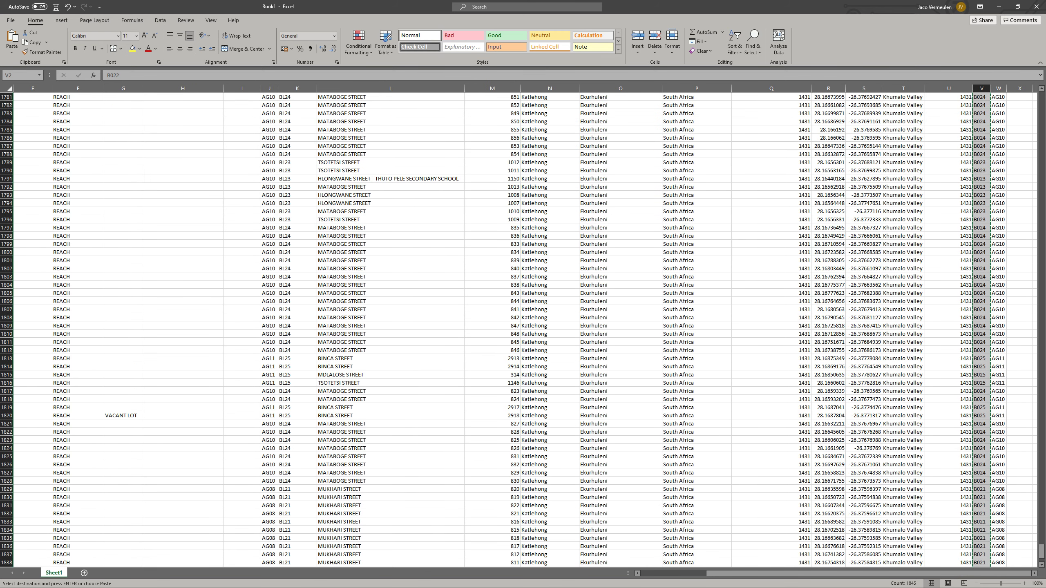
{"action": "left_click", "coordinate": [269, 130]}
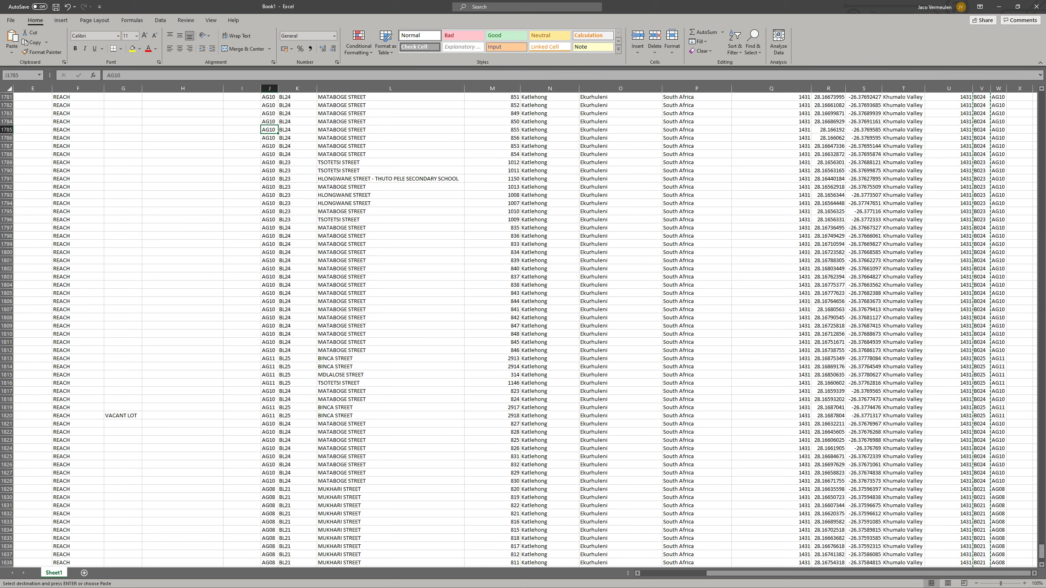
{"action": "left_click", "coordinate": [297, 130]}
{"action": "key", "text": "ctrl+Up"}
{"action": "key", "text": "Down"}
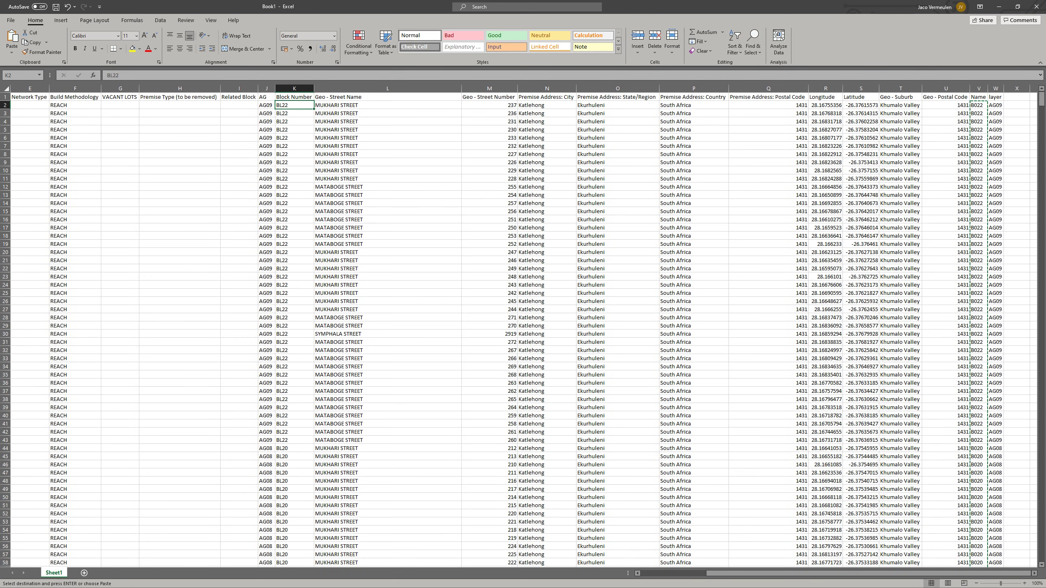
{"action": "right_click", "coordinate": [288, 106]}
{"action": "left_click", "coordinate": [320, 147]}
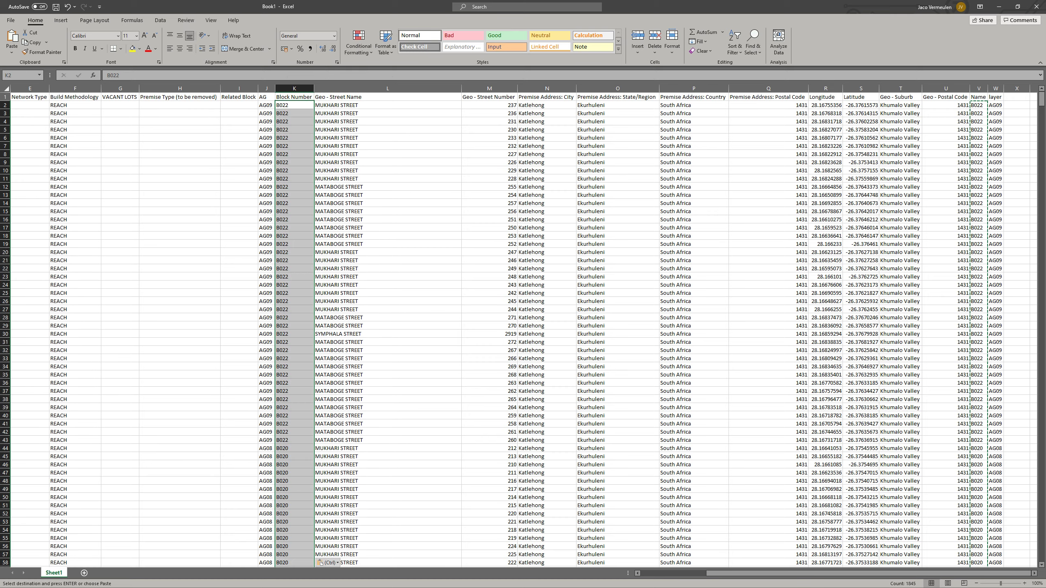
- Copy the layer values from W2 down to row 1850 and paste them as values over the AG column, starting at J2
{"action": "key", "text": "ctrl+Right"}
{"action": "left_click_drag", "start_coordinate": [995, 105], "coordinate": [1004, 567]}
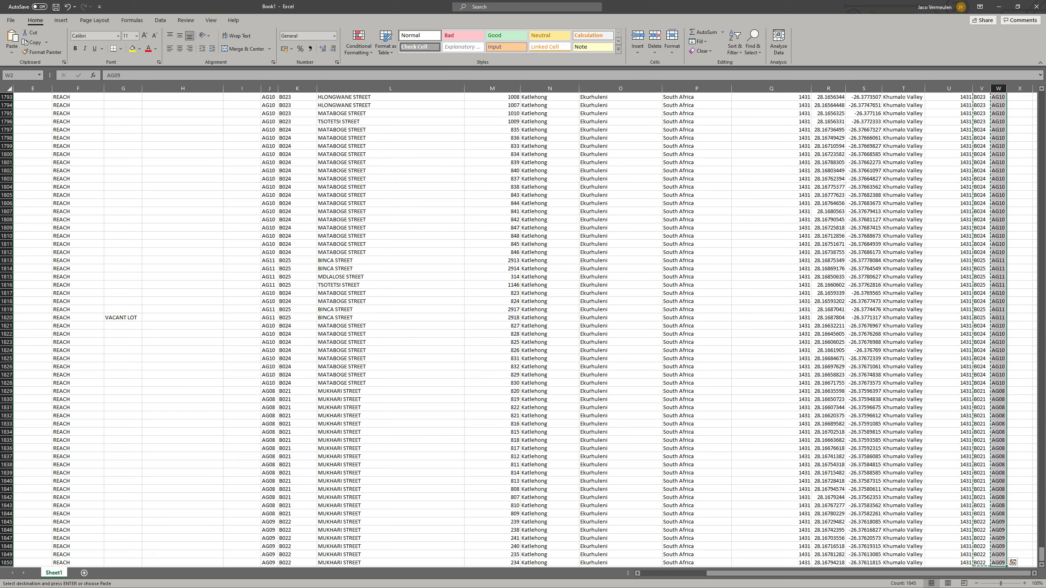
{"action": "key", "text": "ctrl+c"}
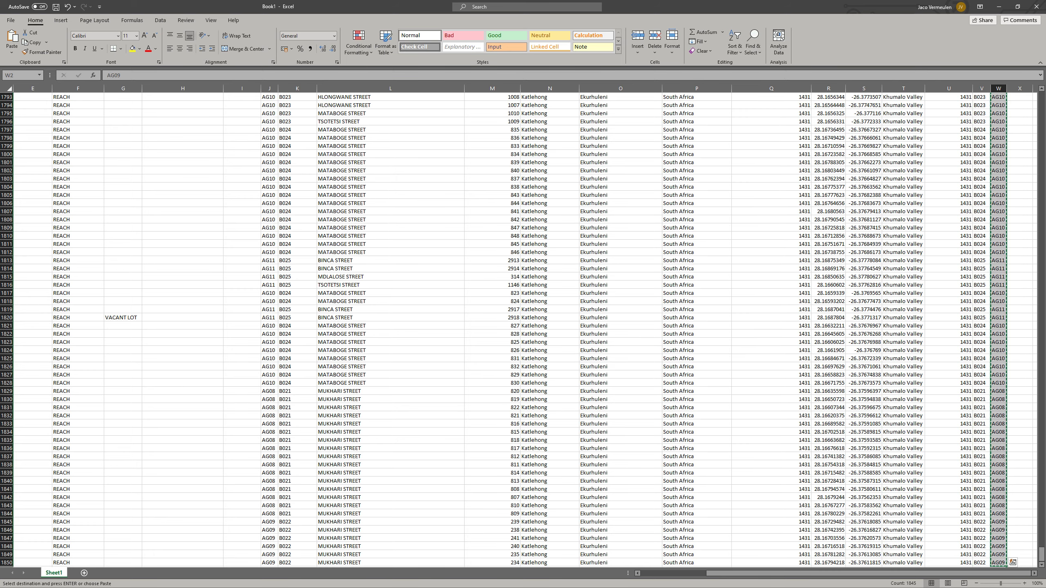
{"action": "left_click", "coordinate": [268, 113]}
{"action": "key", "text": "ctrl+Up"}
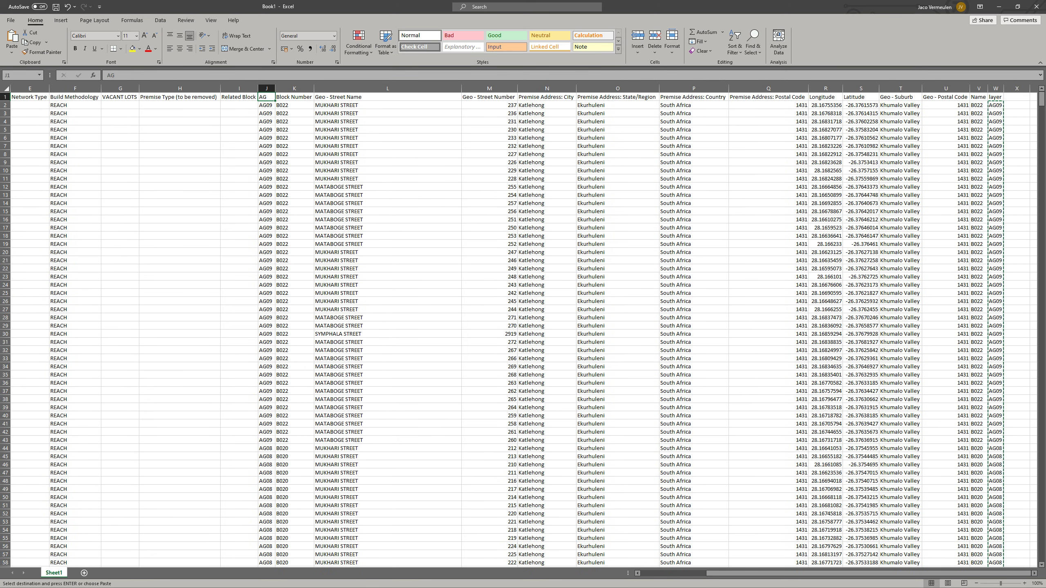
{"action": "key", "text": "Down"}
{"action": "right_click", "coordinate": [268, 104]}
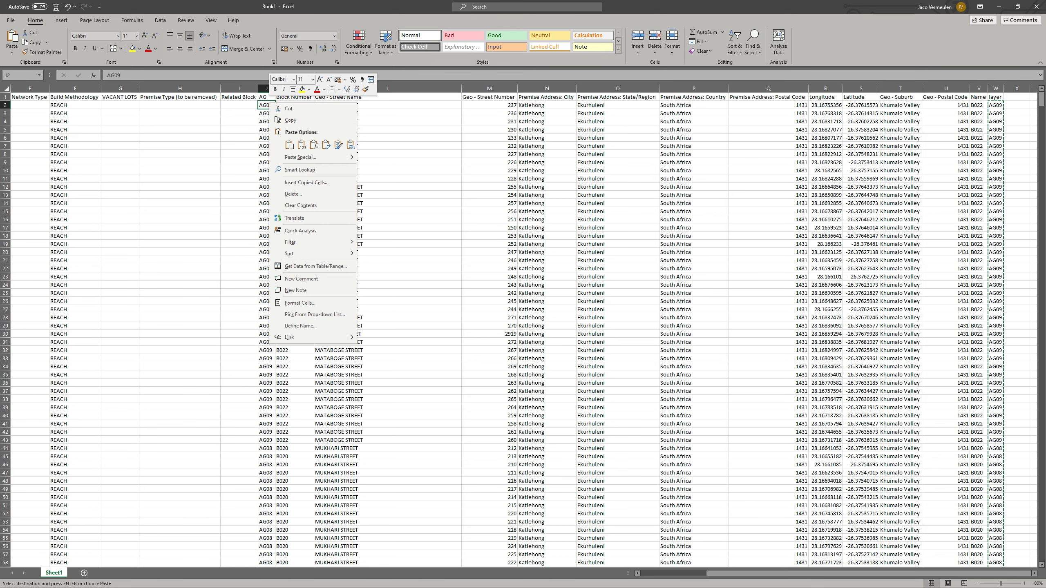
{"action": "left_click", "coordinate": [301, 144]}
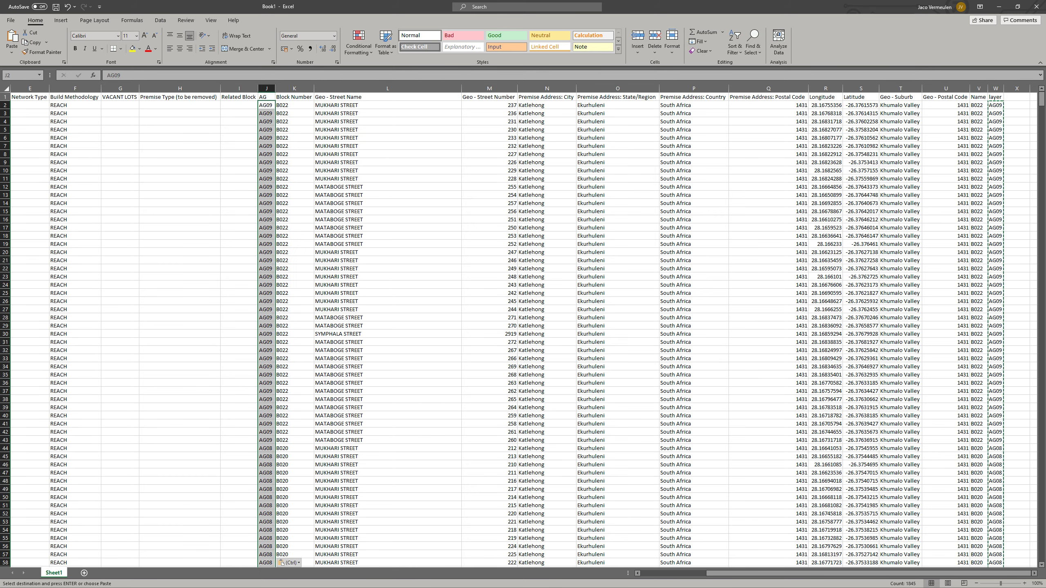
- Clear the contents of the joined Name and layer columns, V and W
{"action": "left_click", "coordinate": [267, 121]}
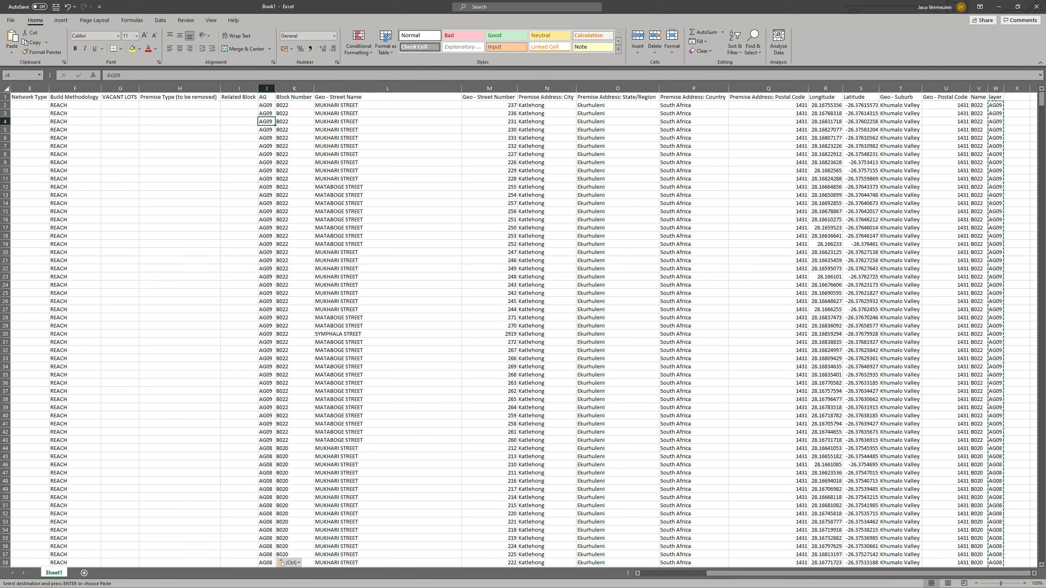
{"action": "left_click_drag", "start_coordinate": [266, 105], "coordinate": [293, 131]}
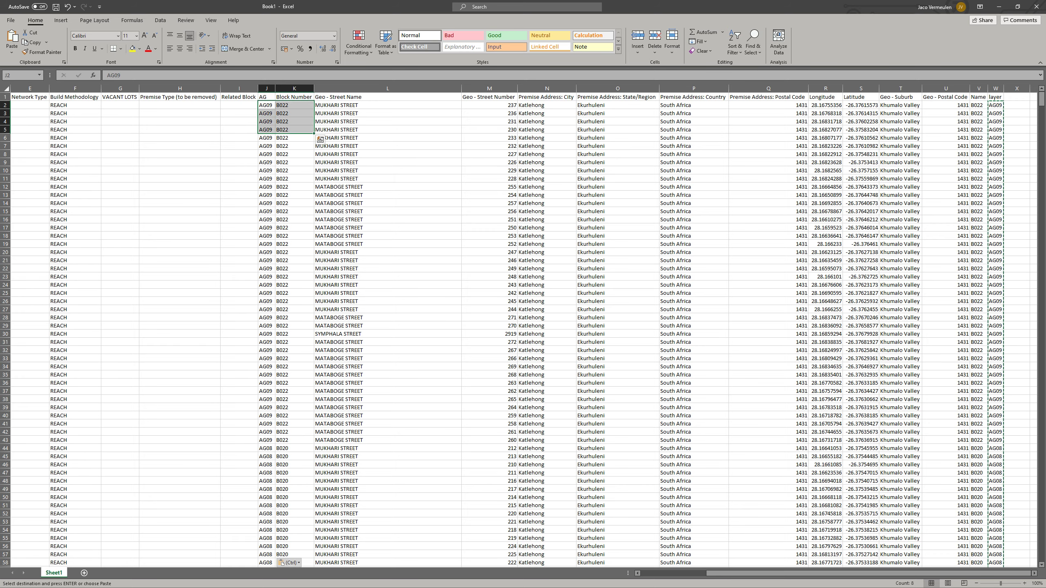
{"action": "scroll", "coordinate": [293, 132], "scroll_direction": "down", "scroll_amount": 6}
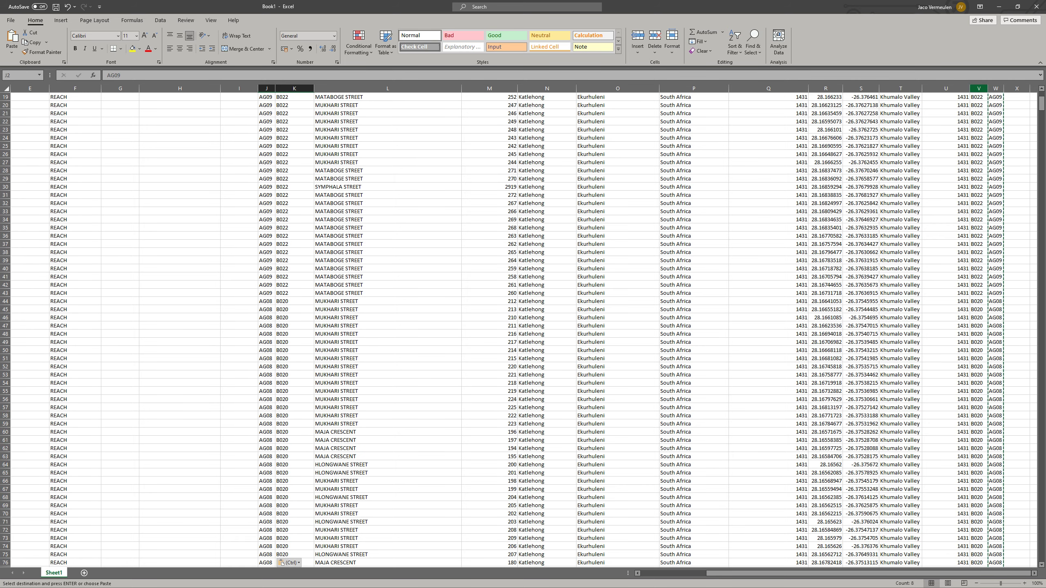
{"action": "left_click", "coordinate": [979, 88]}
{"action": "left_click_drag", "start_coordinate": [979, 88], "coordinate": [996, 88]}
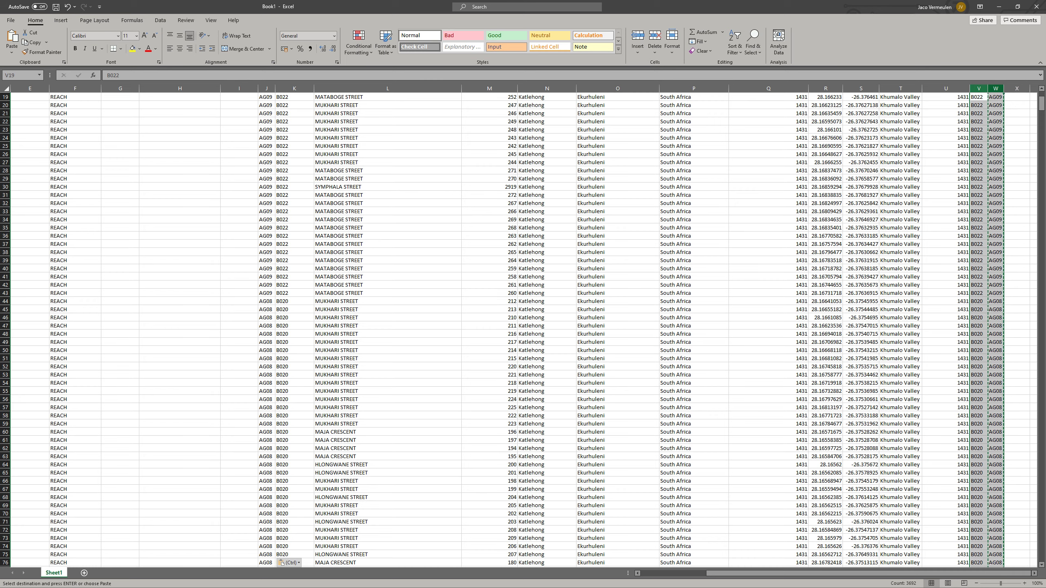
{"action": "key", "text": "Delete"}
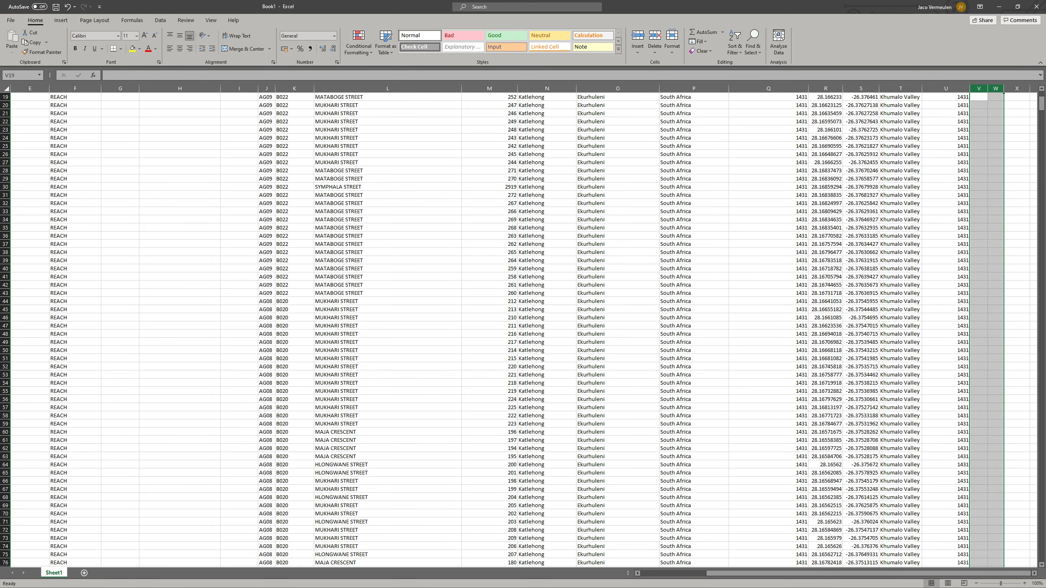
{"action": "left_click", "coordinate": [694, 170]}
{"action": "scroll", "coordinate": [694, 170], "scroll_direction": "up", "scroll_amount": 6}
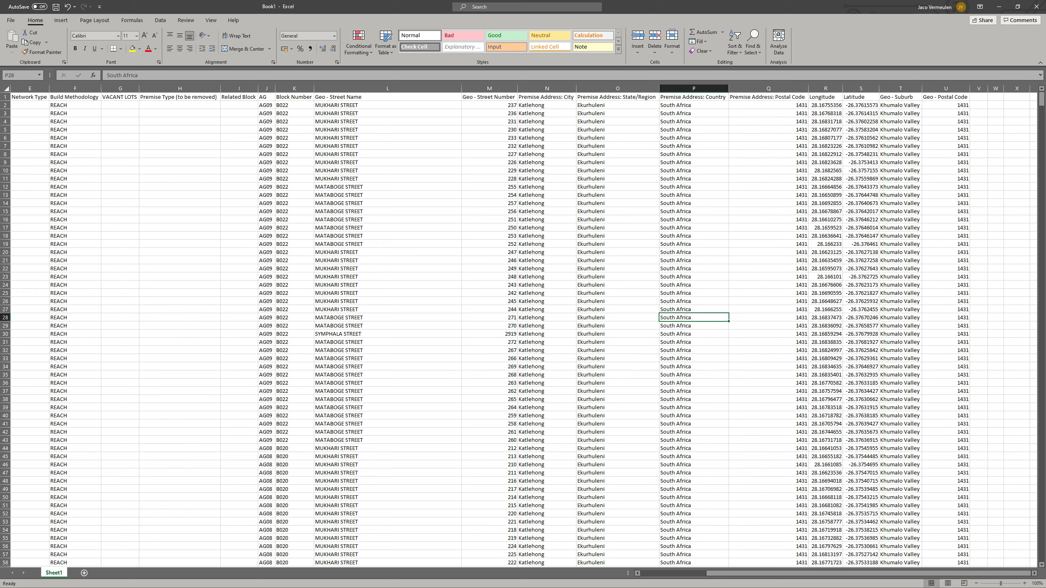
- Examine the Geo - Street Number and Geo - Street Name values in the first rows of the table, beside the Block Number column
{"action": "left_click", "coordinate": [387, 105]}
{"action": "key", "text": "Right"}
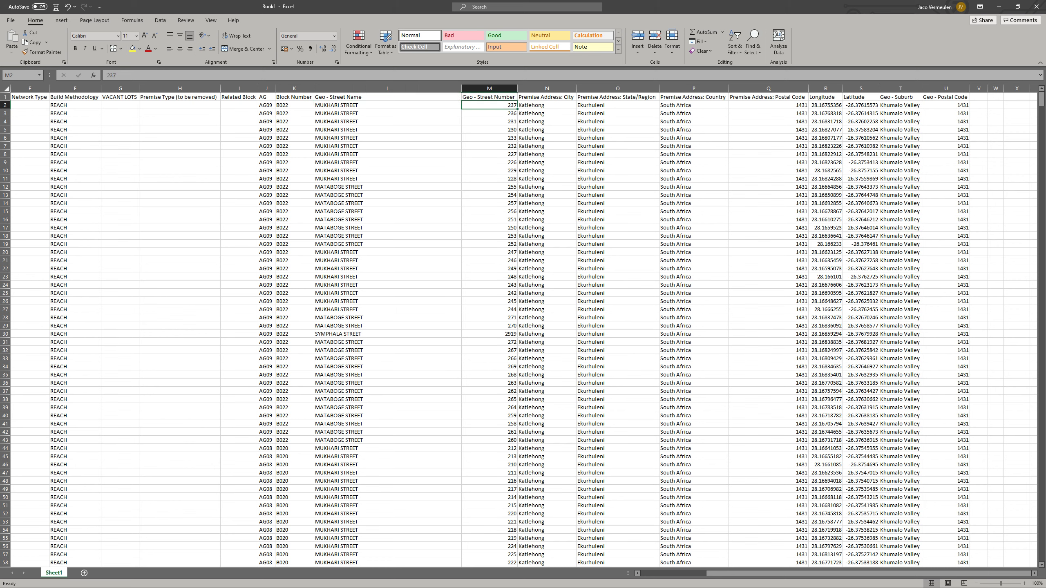
{"action": "key", "text": "shift+Down"}
{"action": "key", "text": "shift+Down"}
{"action": "key", "text": "shift+Down"}
{"action": "key", "text": "shift+Down"}
{"action": "key", "text": "shift+Down"}
{"action": "key", "text": "shift+Down"}
{"action": "key", "text": "shift+Down"}
{"action": "key", "text": "Left"}
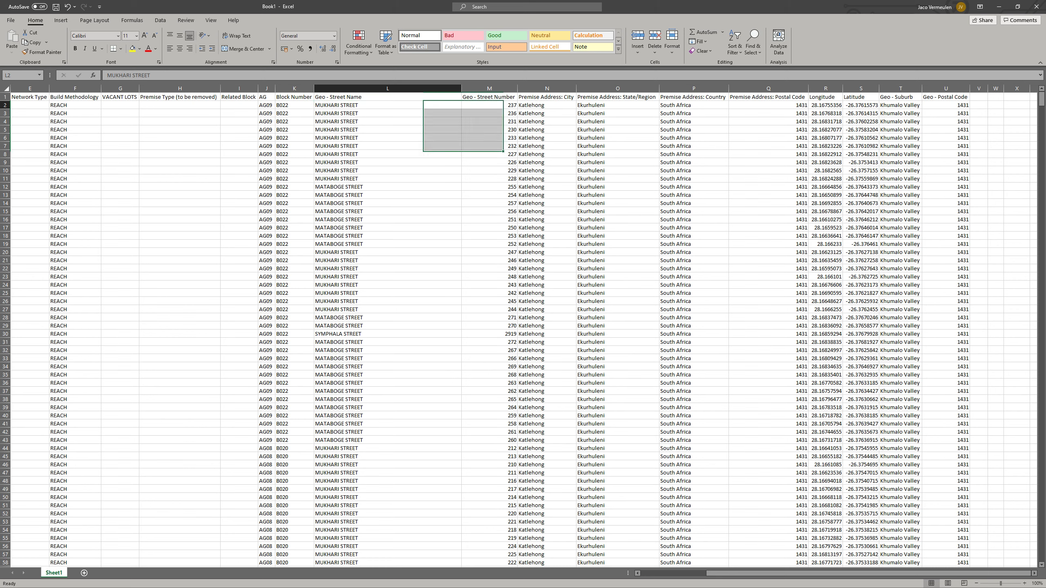
{"action": "key", "text": "shift+Down"}
{"action": "key", "text": "shift+Down"}
{"action": "key", "text": "shift+Down"}
{"action": "key", "text": "shift+Down"}
{"action": "key", "text": "shift+Down"}
{"action": "key", "text": "shift+Down"}
{"action": "key", "text": "shift+Down"}
{"action": "key", "text": "shift+Down"}
{"action": "key", "text": "shift+Down"}
{"action": "key", "text": "shift+Down"}
{"action": "key", "text": "shift+Up"}
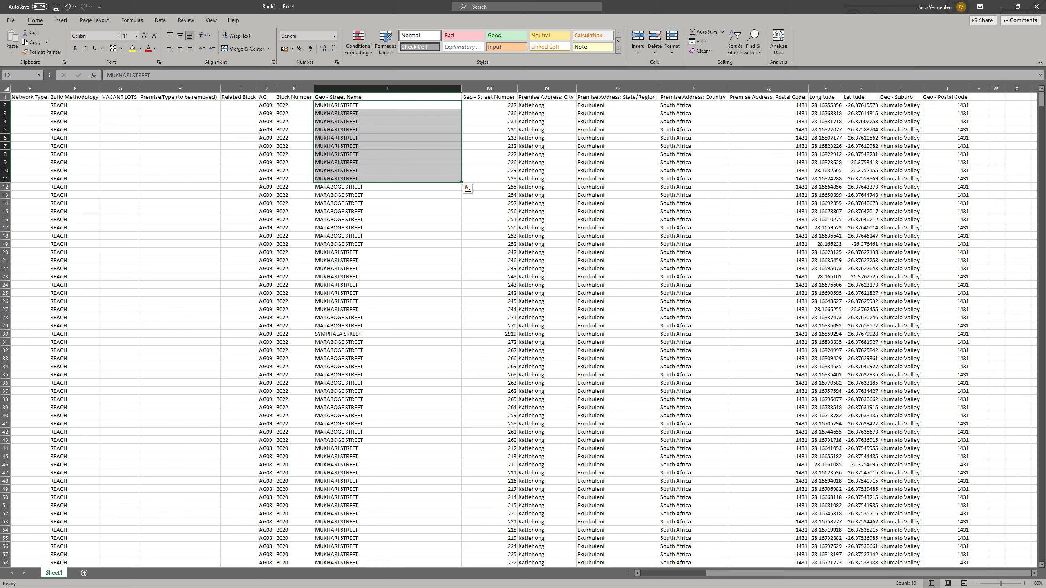
{"action": "key", "text": "Left"}
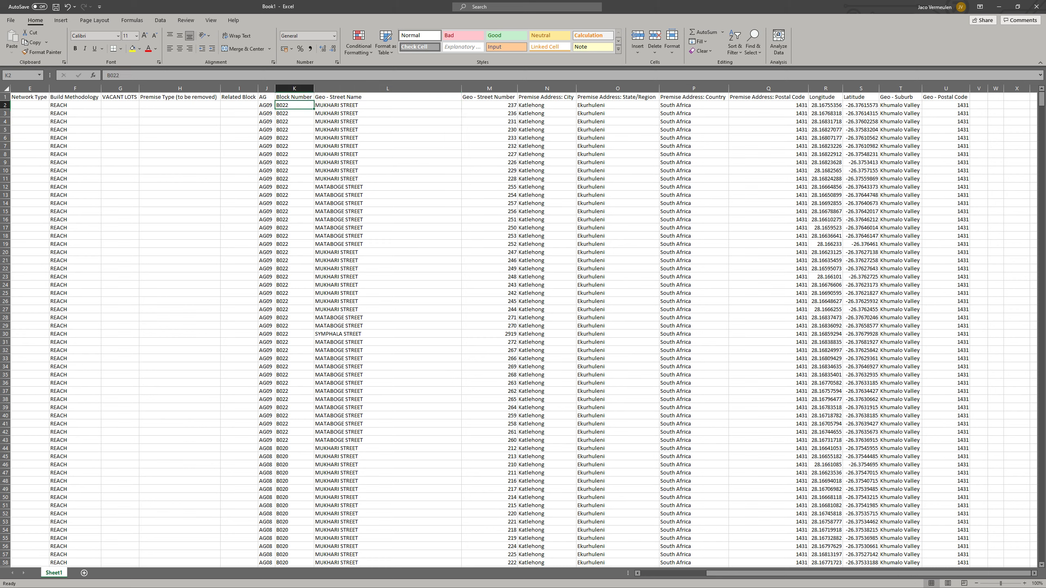